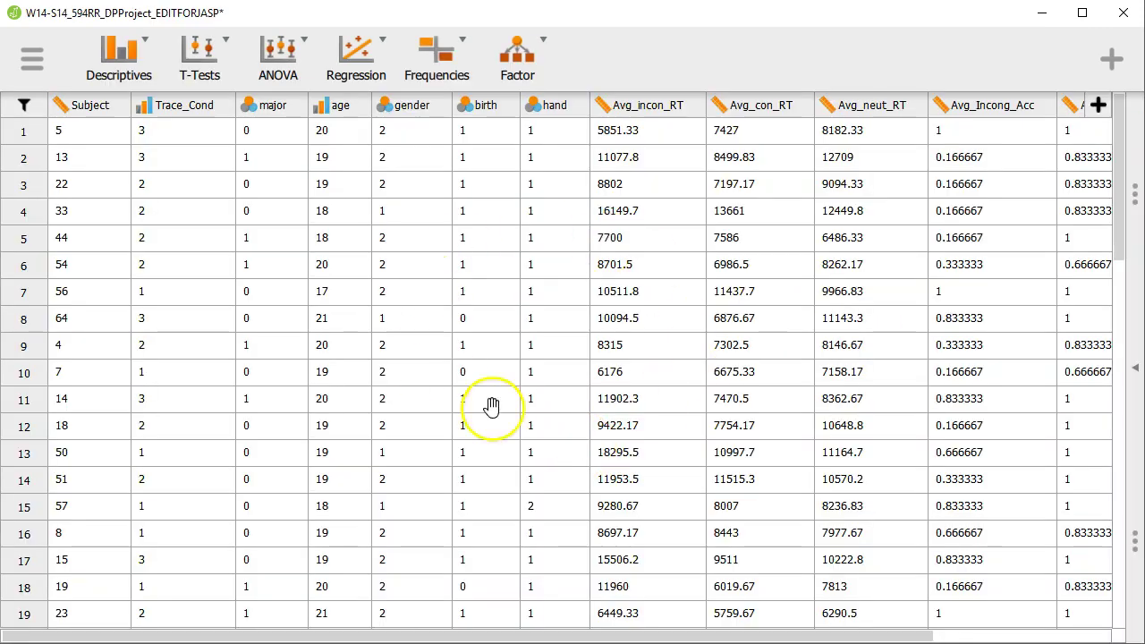
Step: Show the results pane beside the data and scroll down through the Descriptive Statistics output
click(559, 413)
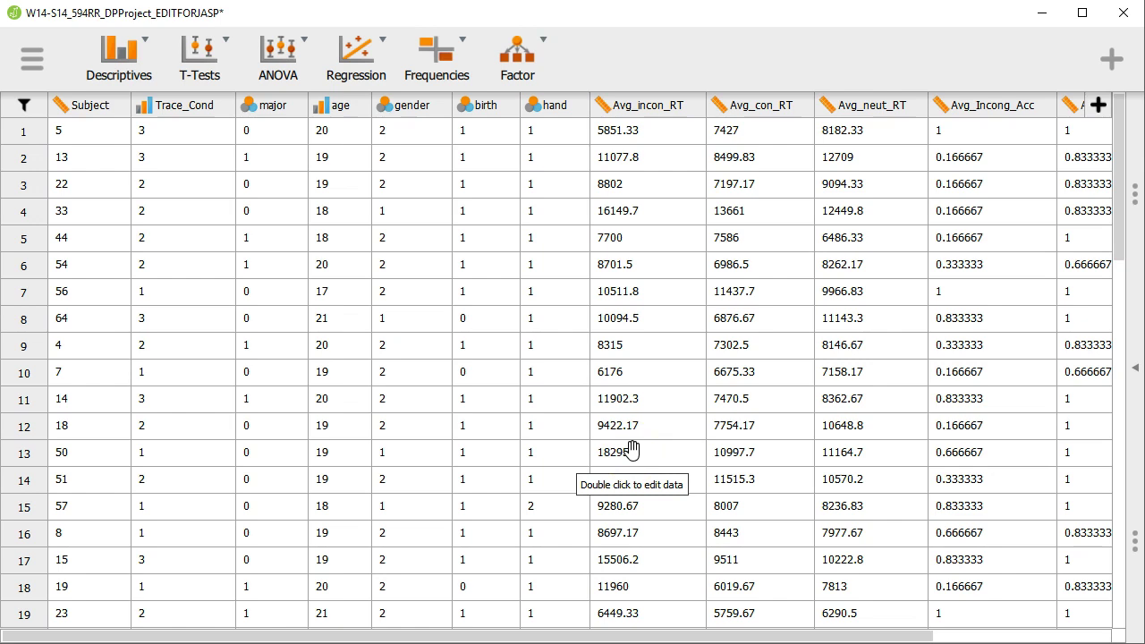
click(1140, 398)
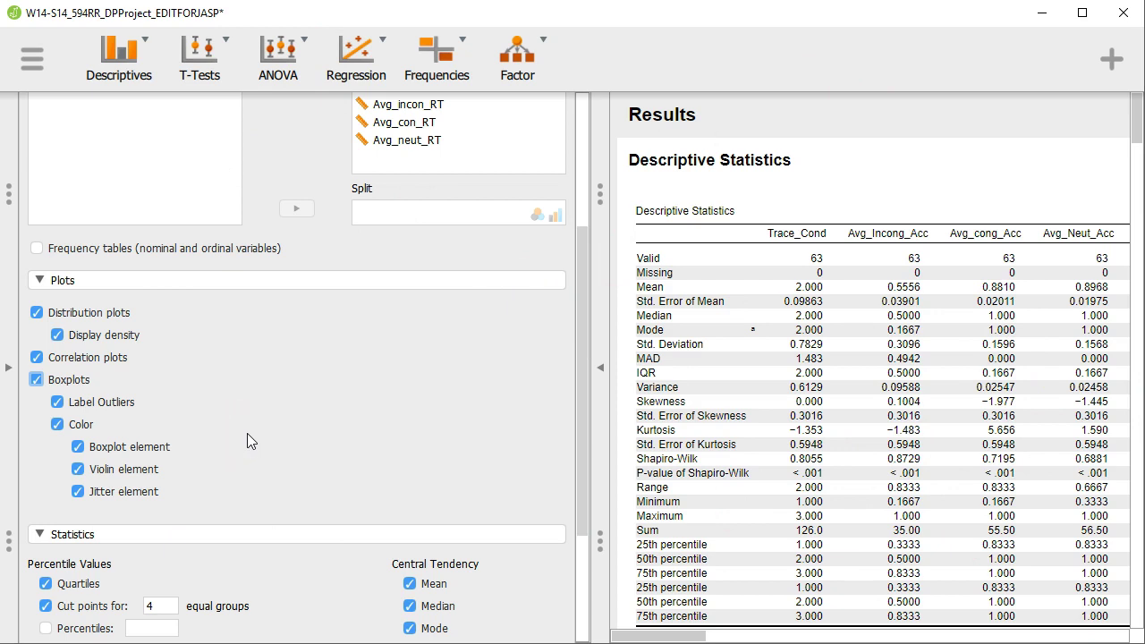
scroll(365, 456, up, 3)
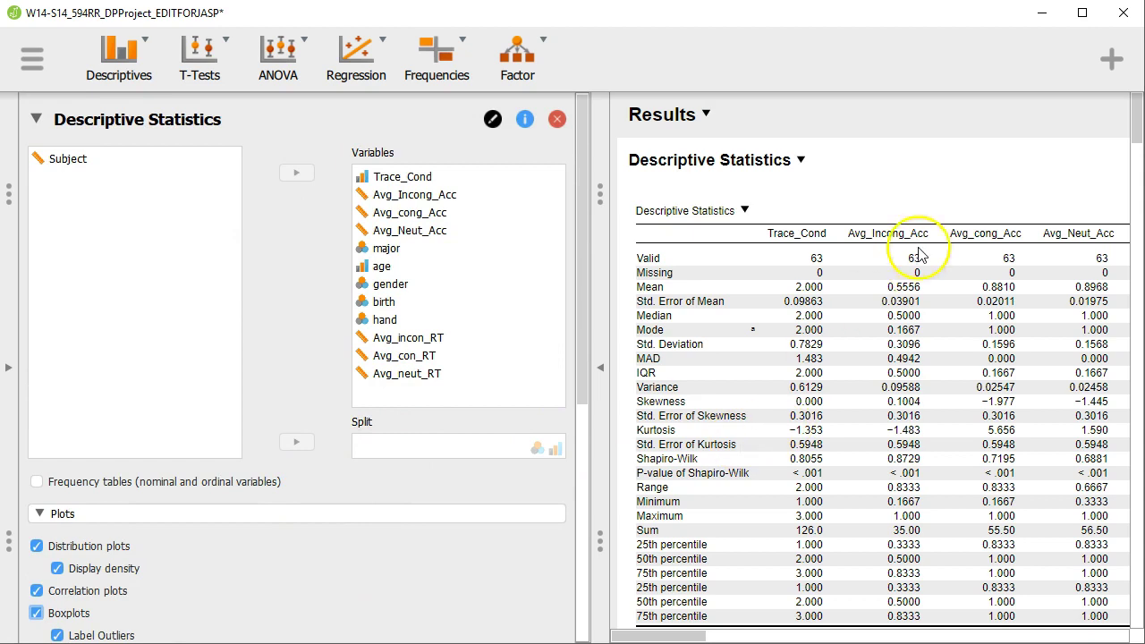
scroll(905, 206, down, 3)
scroll(898, 209, down, 5)
scroll(899, 208, down, 10)
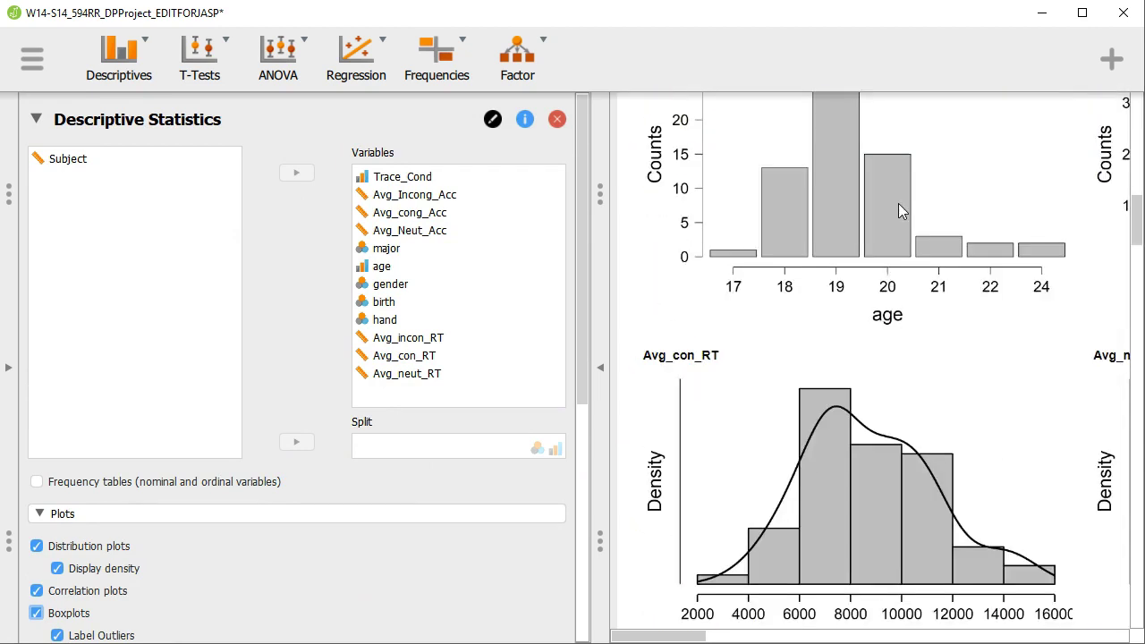
scroll(898, 208, down, 10)
scroll(899, 208, down, 5)
scroll(901, 210, down, 10)
scroll(901, 210, down, 10)
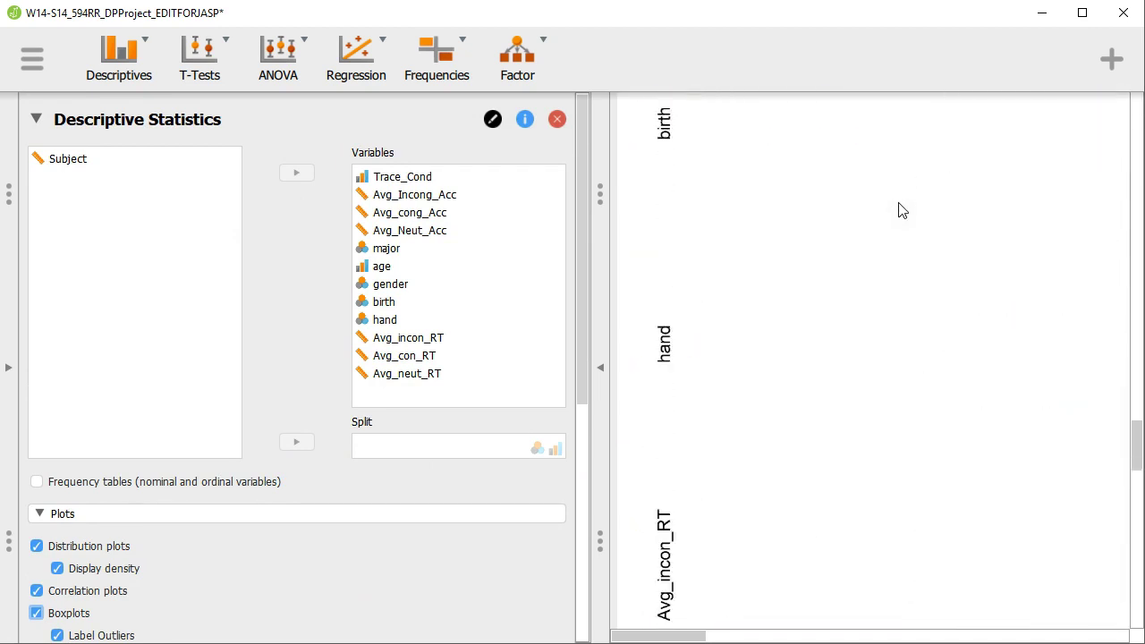
scroll(901, 210, down, 5)
scroll(900, 210, down, 10)
scroll(900, 210, down, 5)
scroll(900, 210, down, 5)
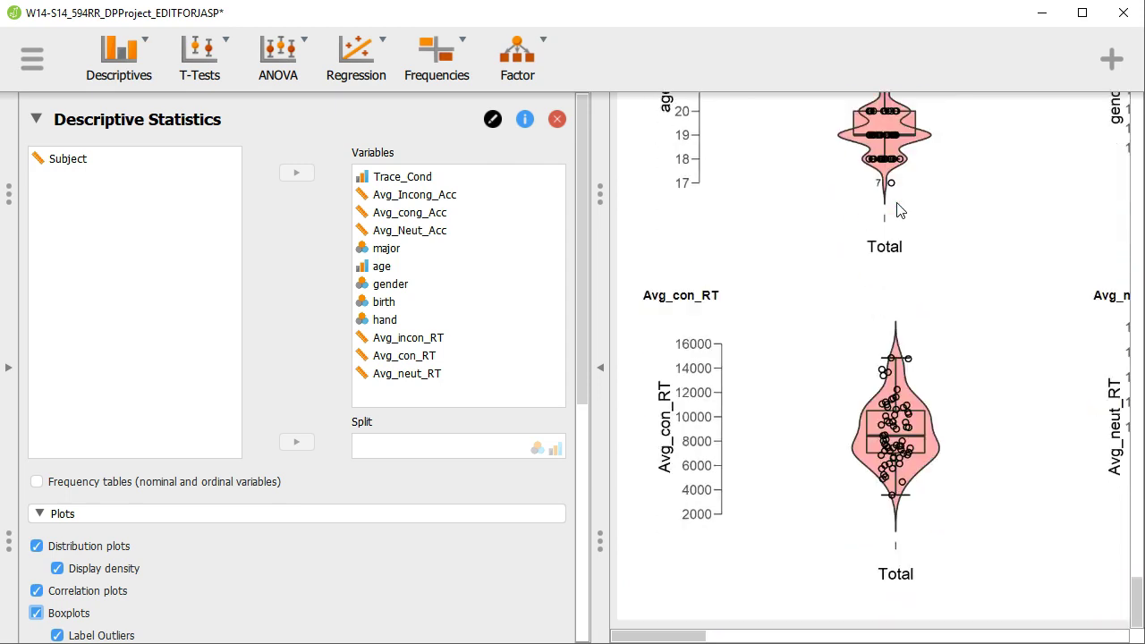
Step: Scroll back up and collapse the options pane so the results fill the window
scroll(899, 210, up, 5)
scroll(900, 210, up, 6)
scroll(897, 204, up, 10)
scroll(896, 203, up, 10)
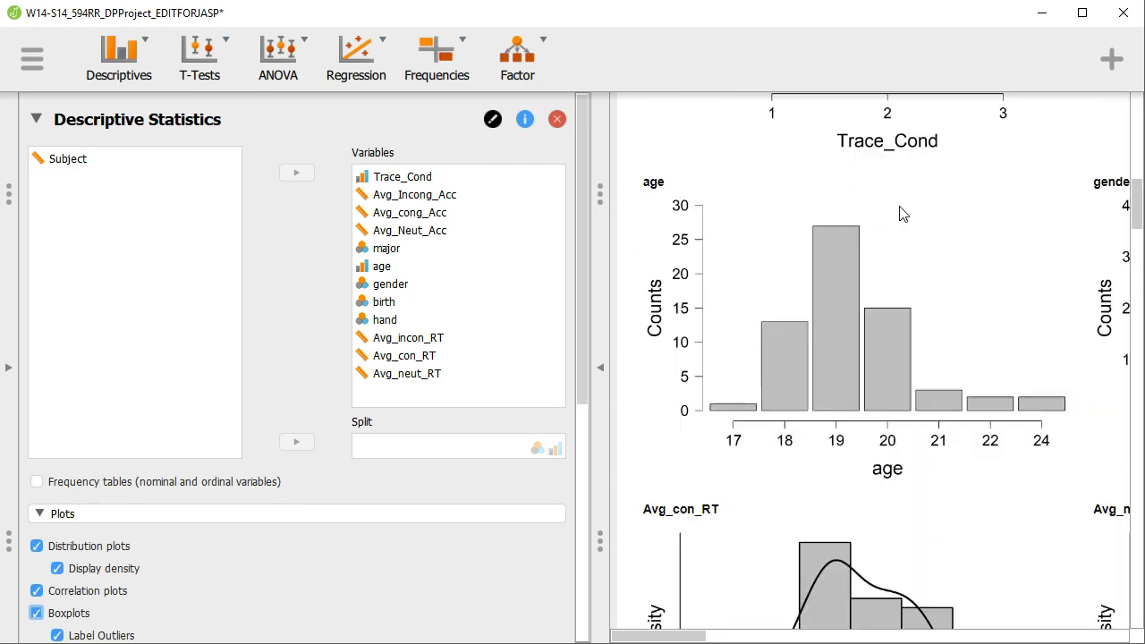
scroll(897, 204, up, 5)
scroll(898, 206, up, 5)
scroll(901, 211, up, 5)
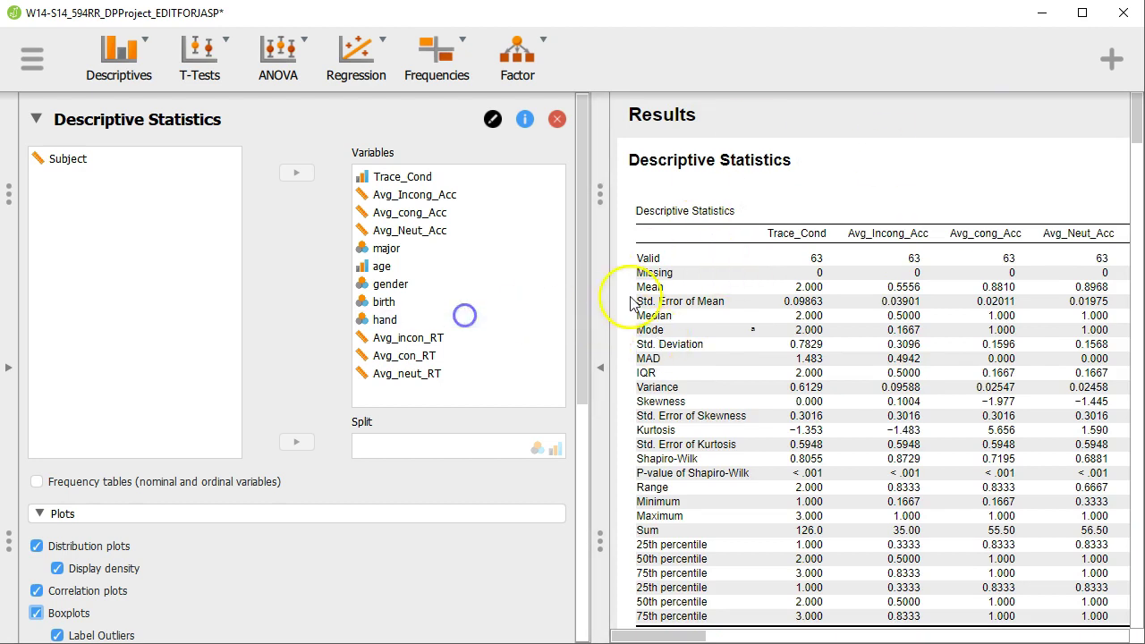
click(599, 362)
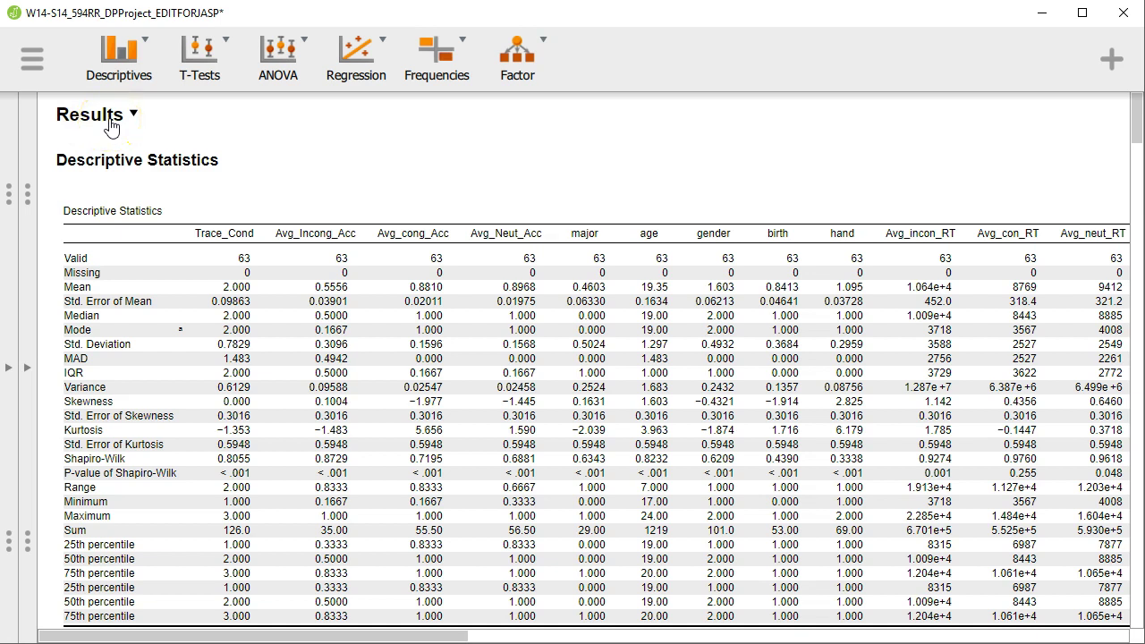
mouse_move(684, 211)
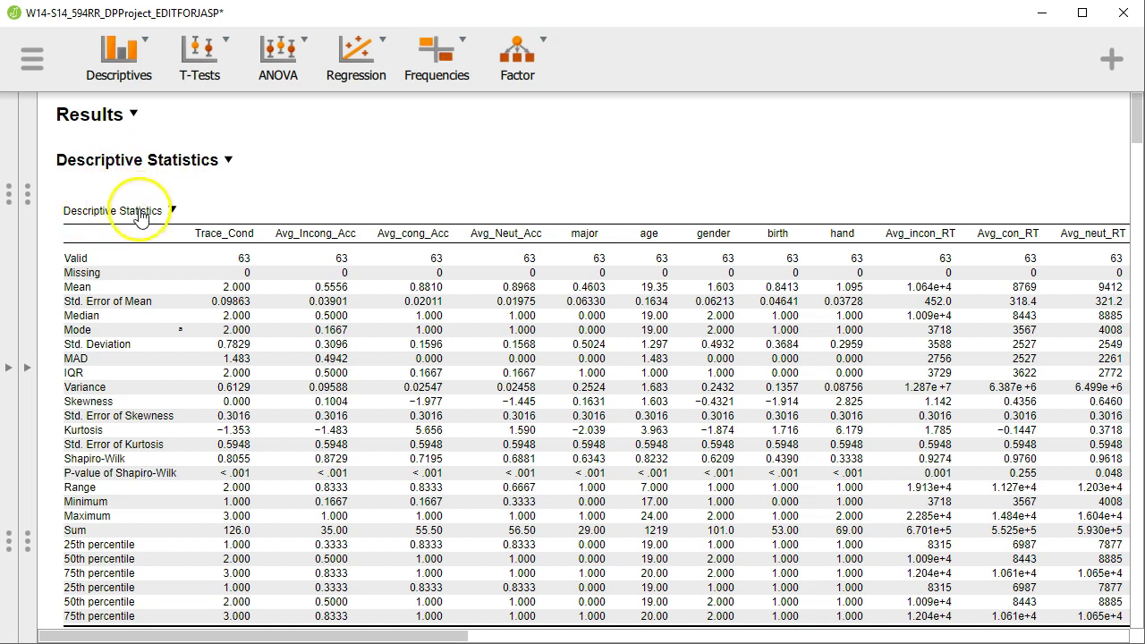
mouse_move(113, 211)
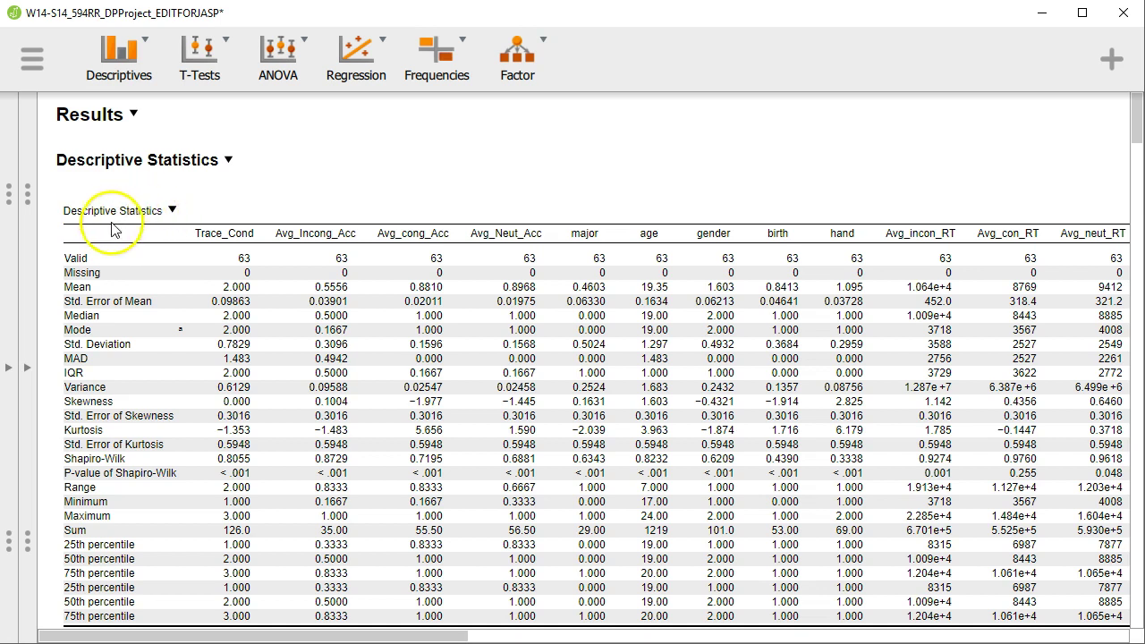
scroll(128, 219, down, 4)
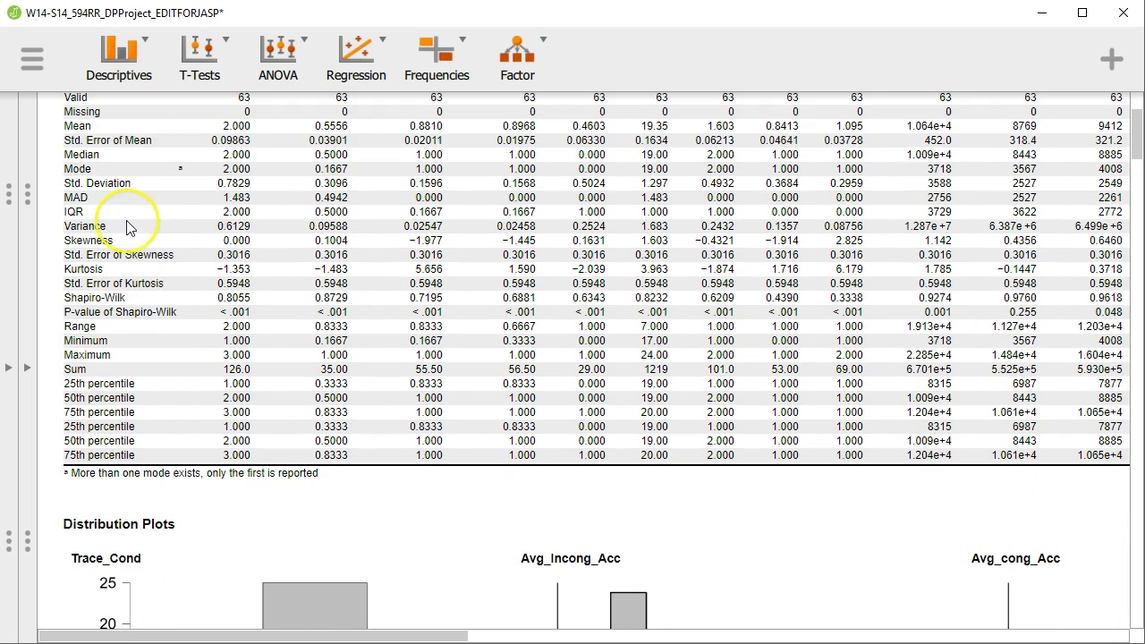
scroll(129, 228, down, 1)
scroll(127, 228, down, 3)
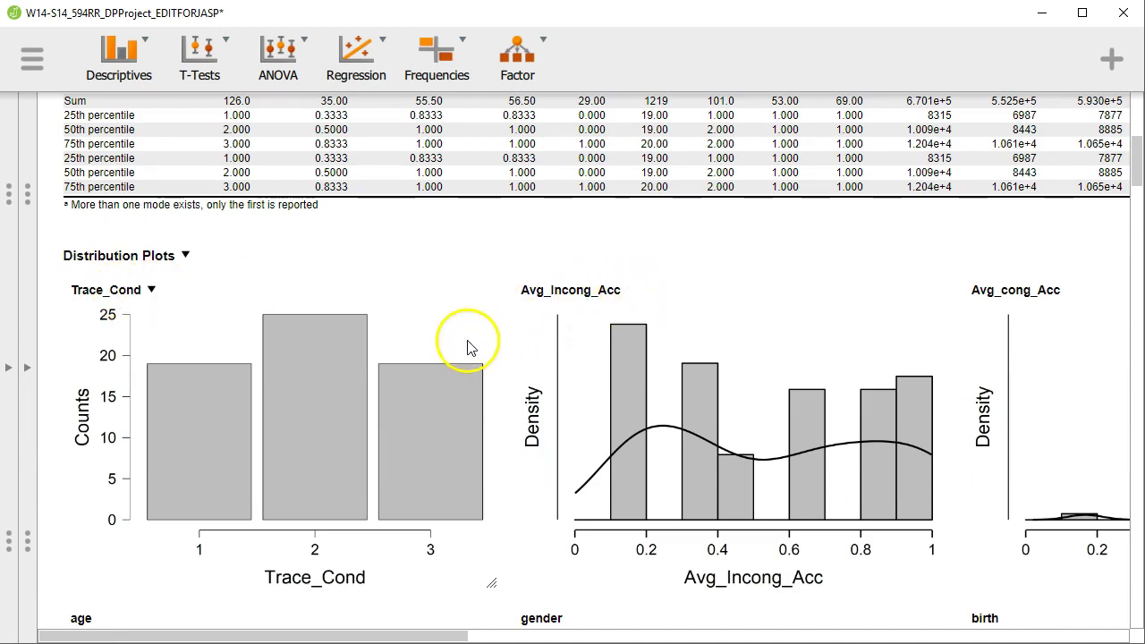
scroll(467, 349, down, 4)
scroll(465, 349, down, 3)
scroll(465, 349, up, 8)
scroll(465, 349, up, 6)
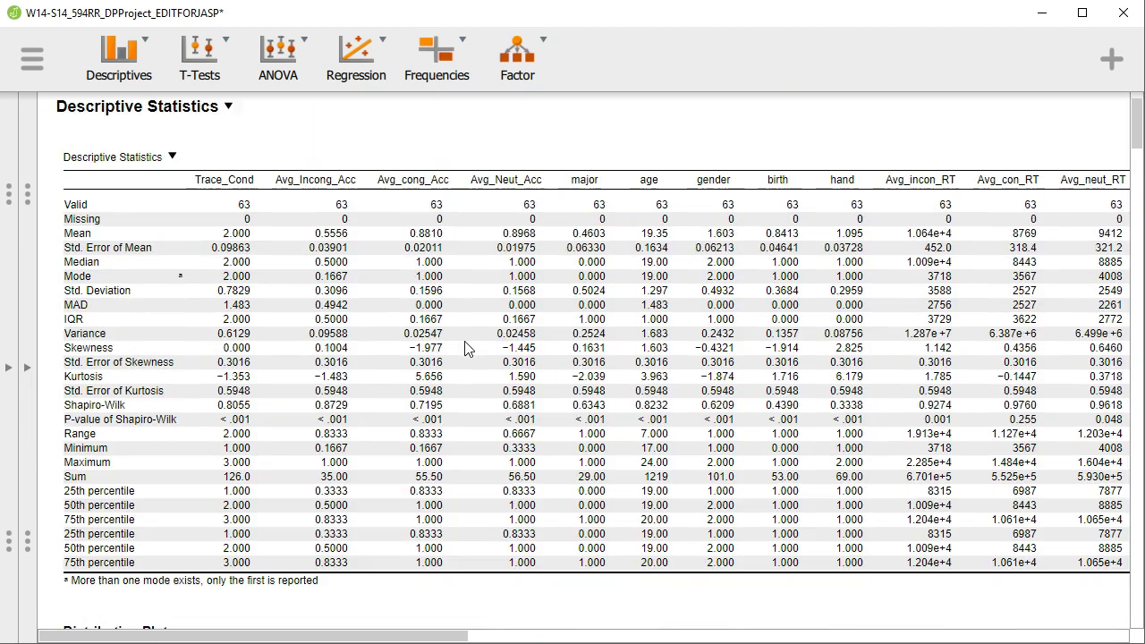
scroll(465, 349, up, 1)
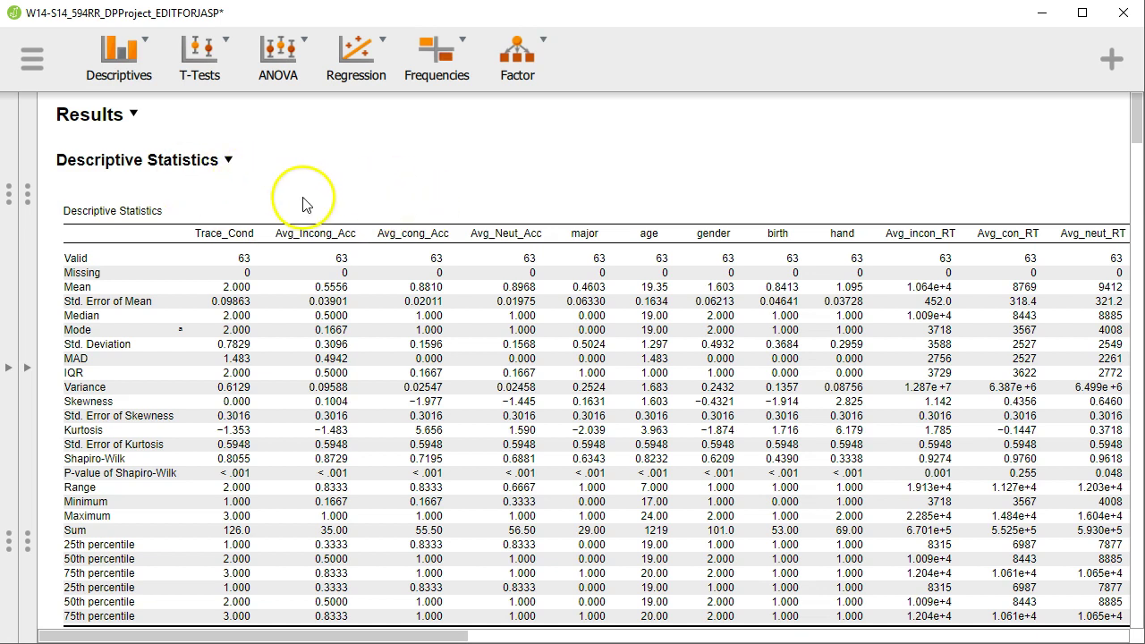
Step: Edit the page title, typing 'Descriptive' before 'Results' so it reads 'Descriptive Results'
click(135, 116)
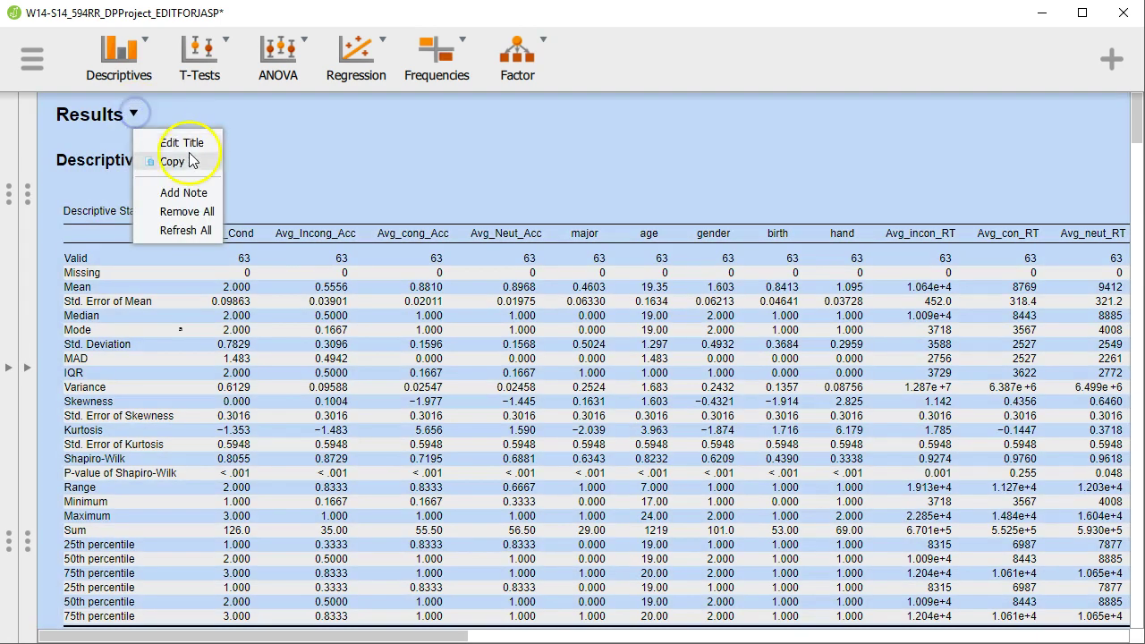
click(193, 141)
click(224, 159)
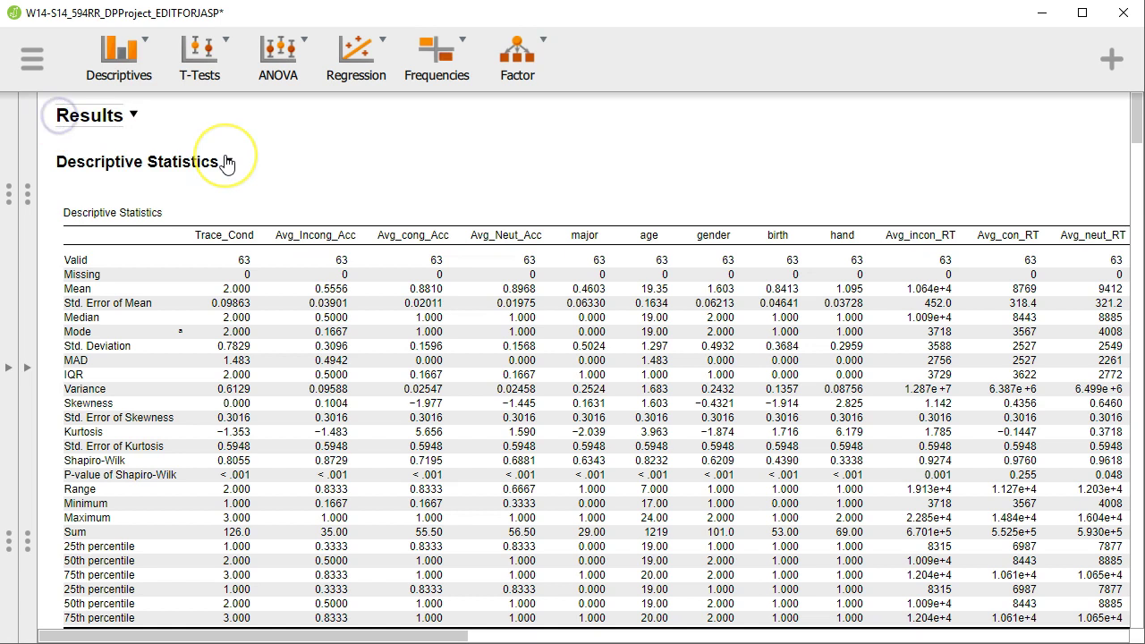
text(Des)
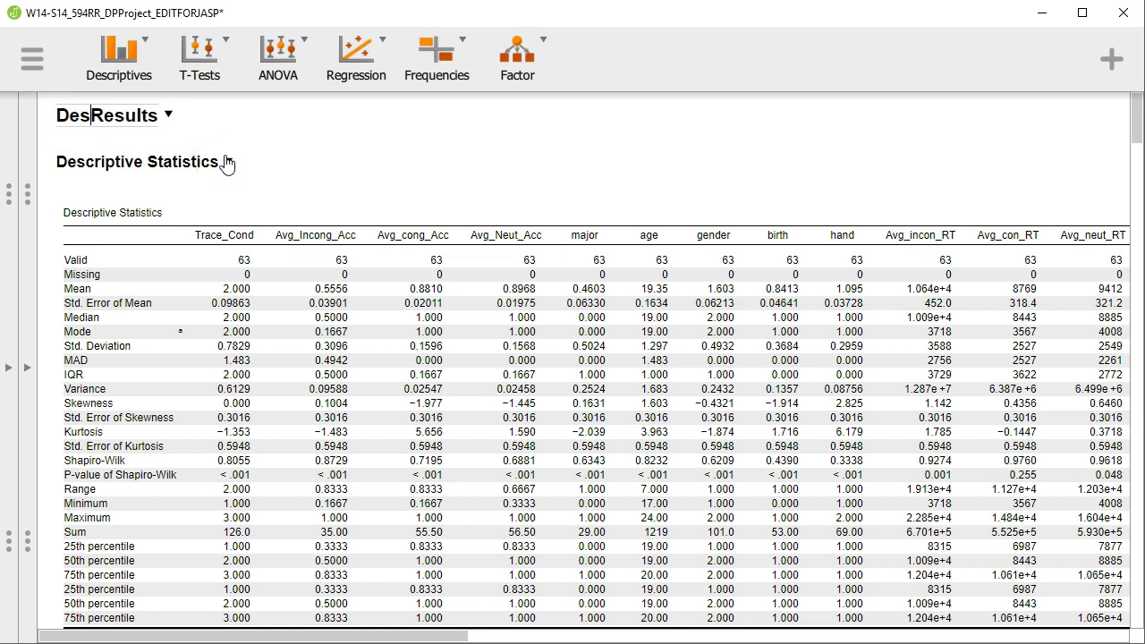
text(criptive)
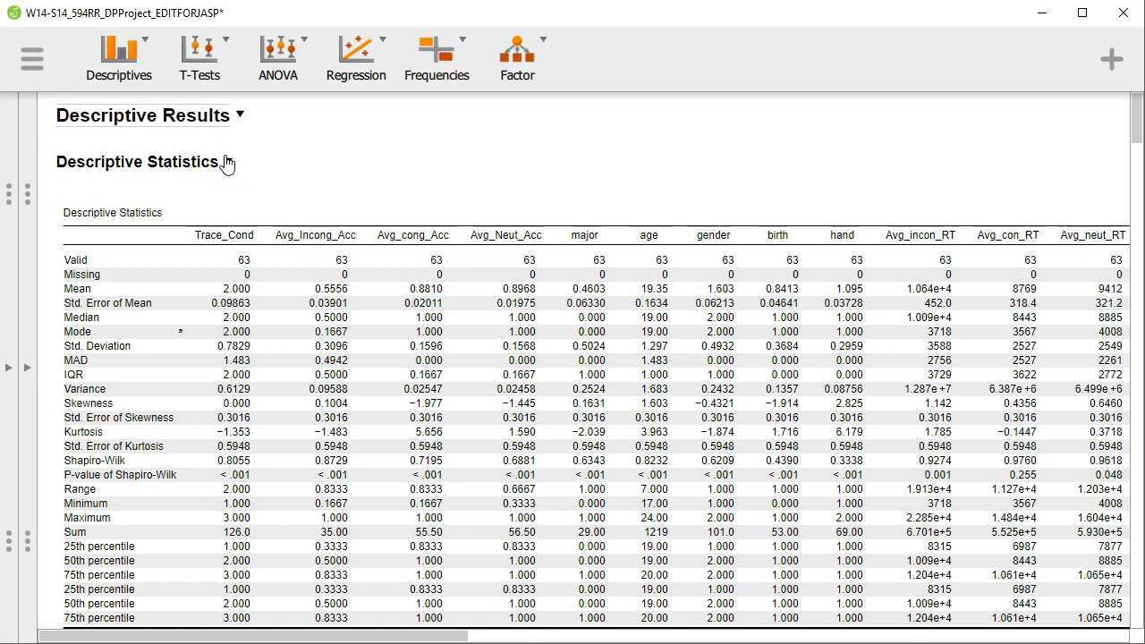
click(410, 118)
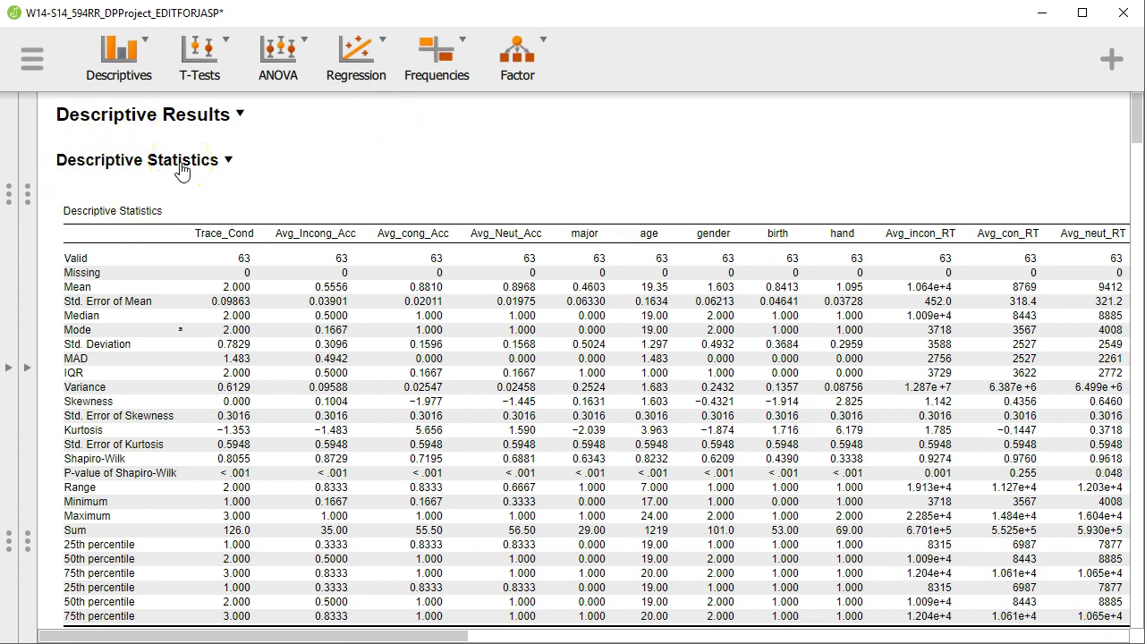
click(243, 115)
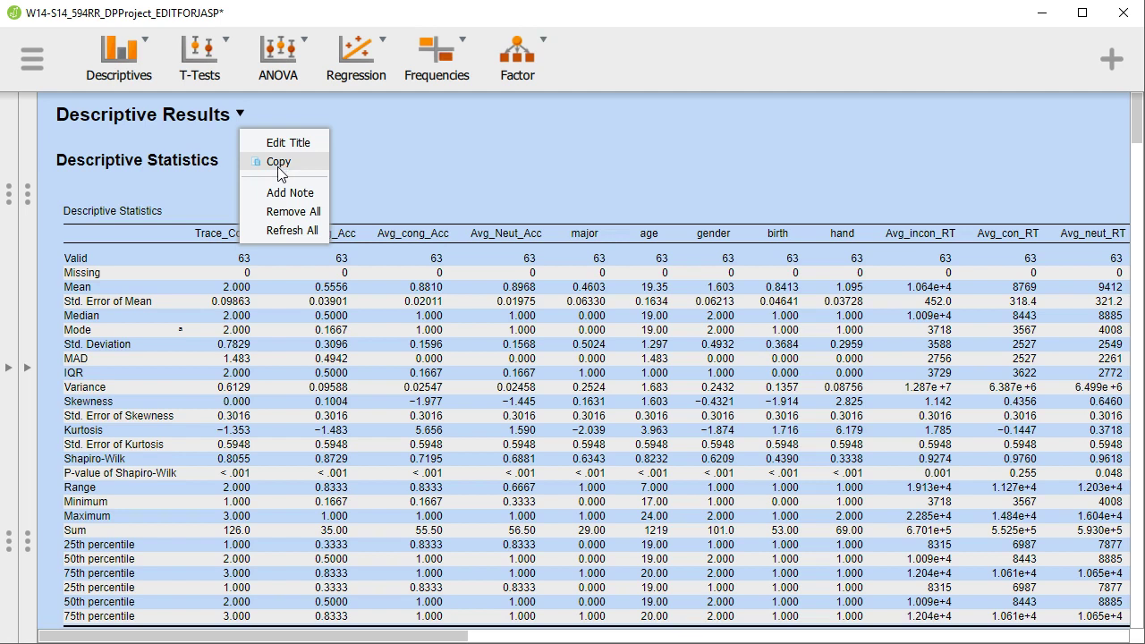
click(277, 198)
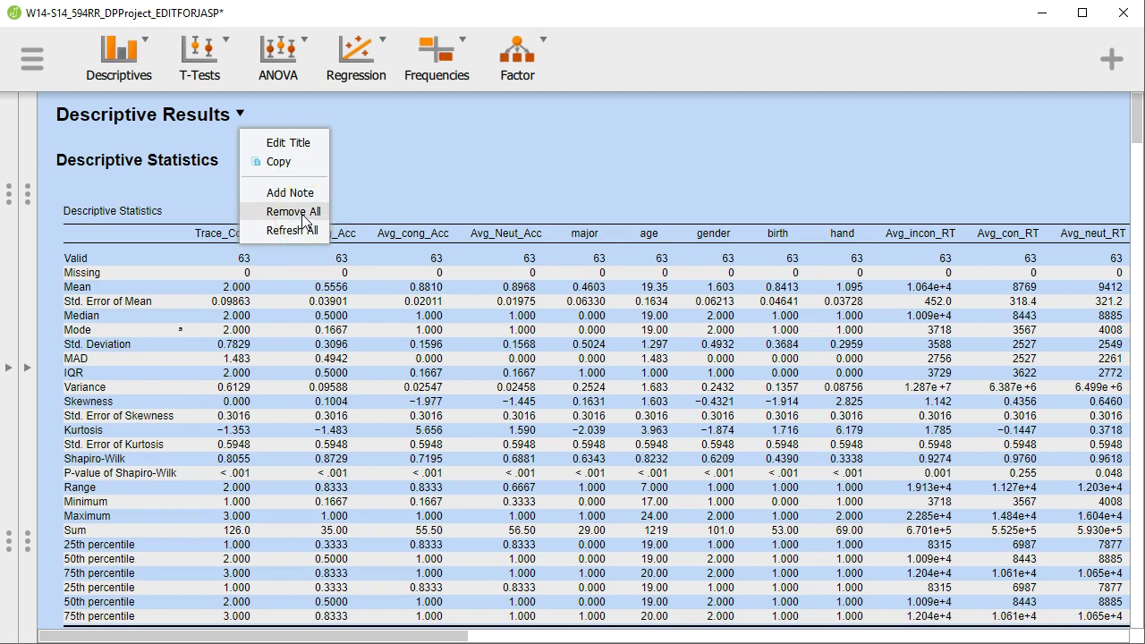
click(304, 232)
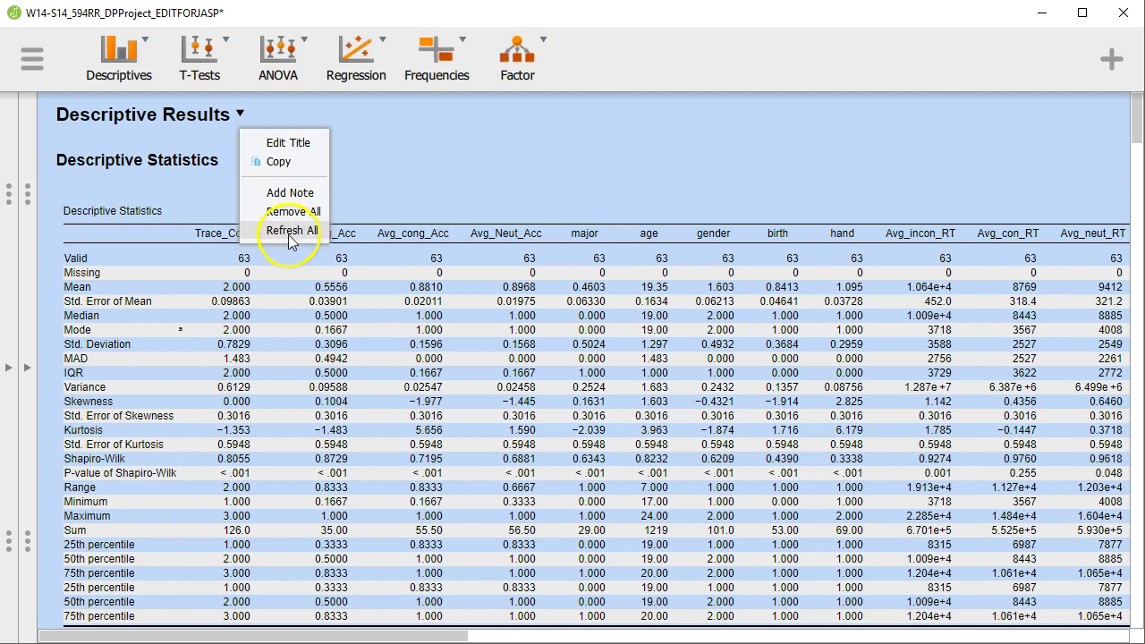
click(312, 238)
click(297, 234)
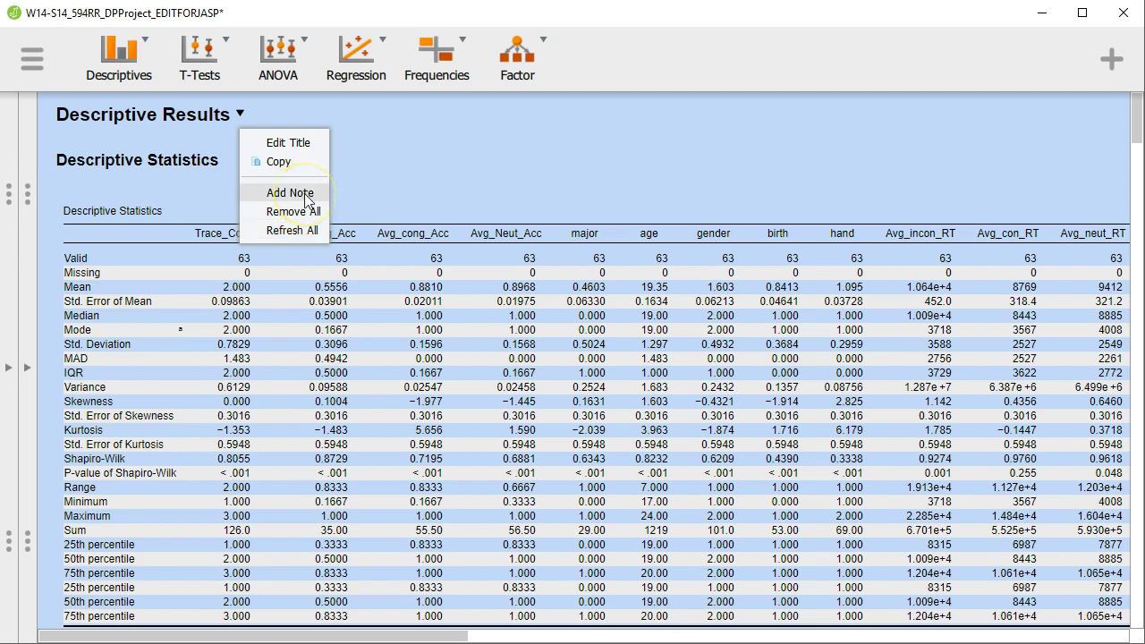
Step: Add the note 'This is the descriptive information for the 2014 data set.' under Descriptive Results
click(304, 199)
click(129, 172)
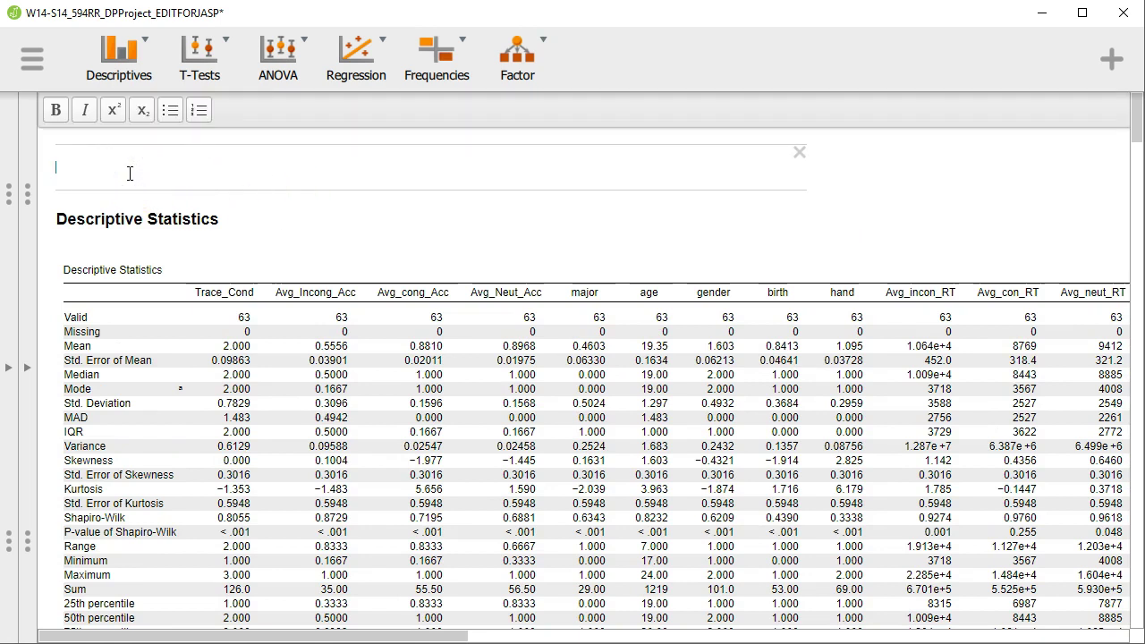
text(This is the)
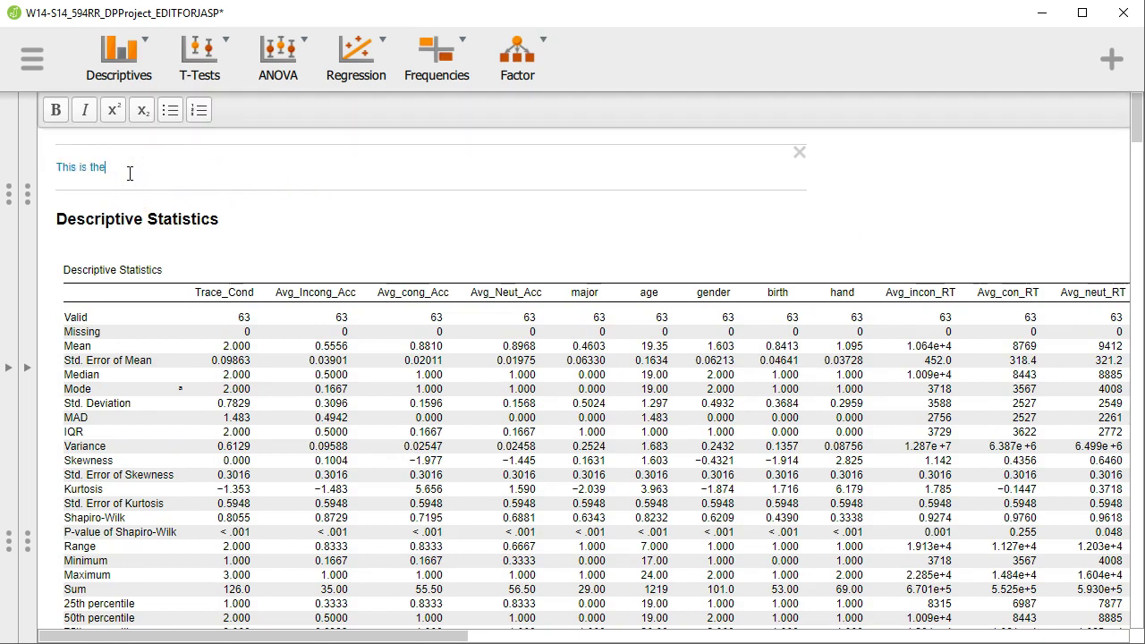
text( r)
key(BackSpace)
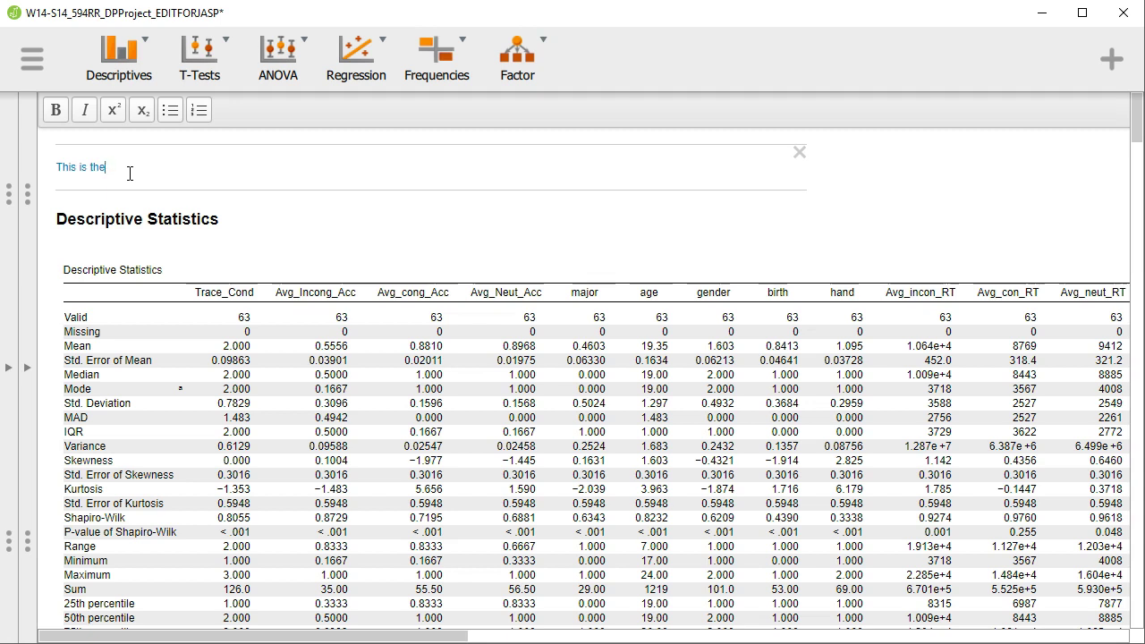
text(descr)
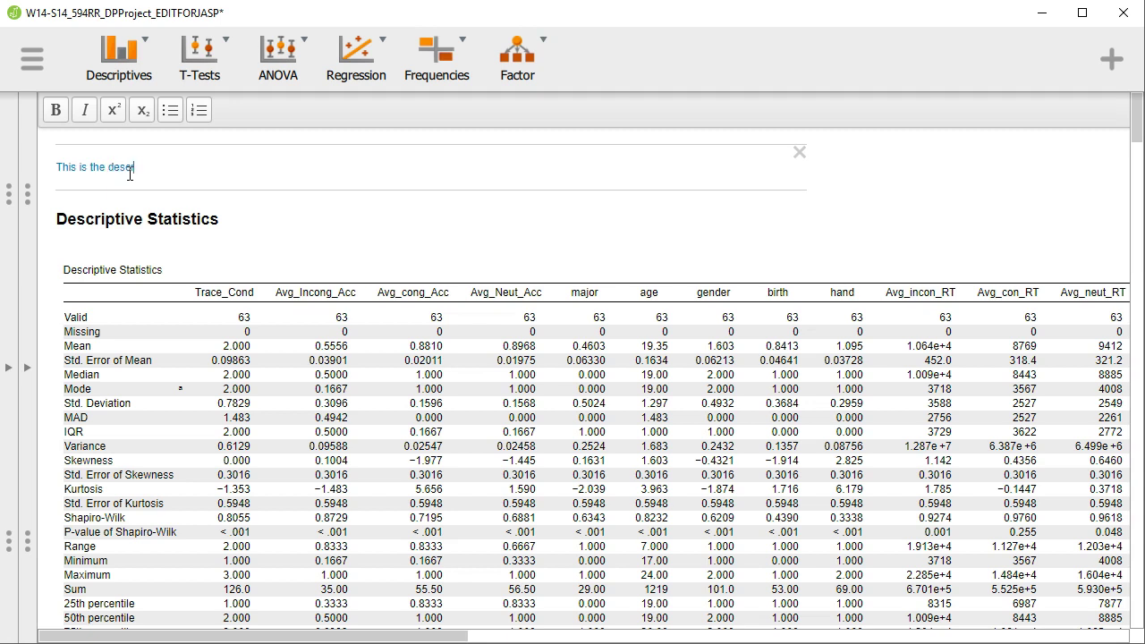
text(iptive )
text(inform)
key(BackSpace)
text(rmation)
text( for)
text( the 2-14)
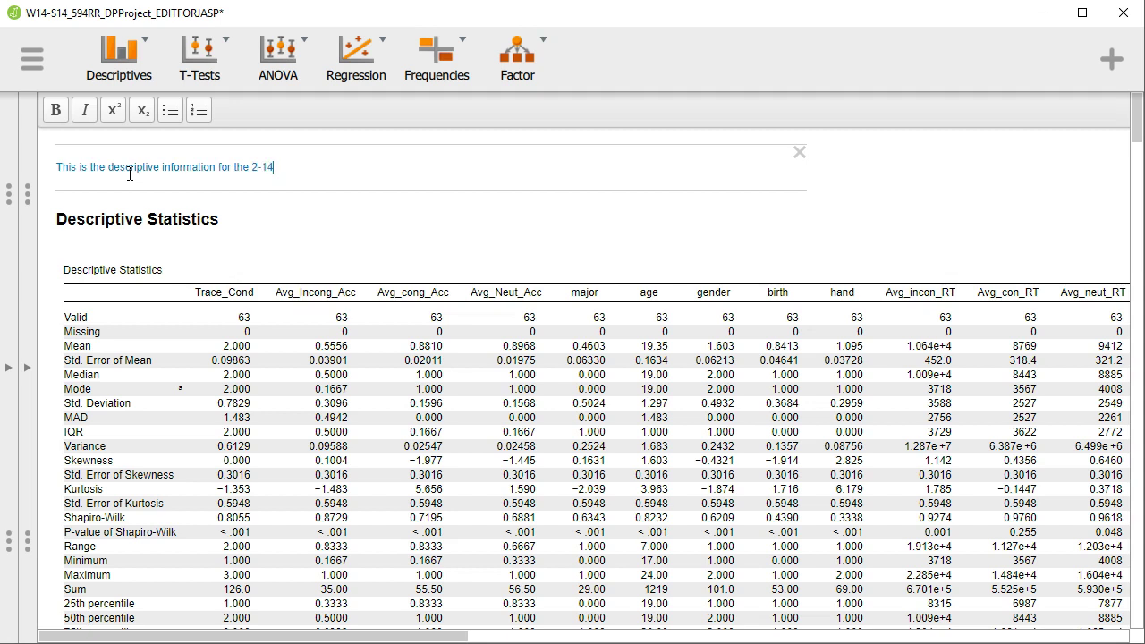
key(BackSpace)
key(BackSpace)
key(BackSpace)
text(01)
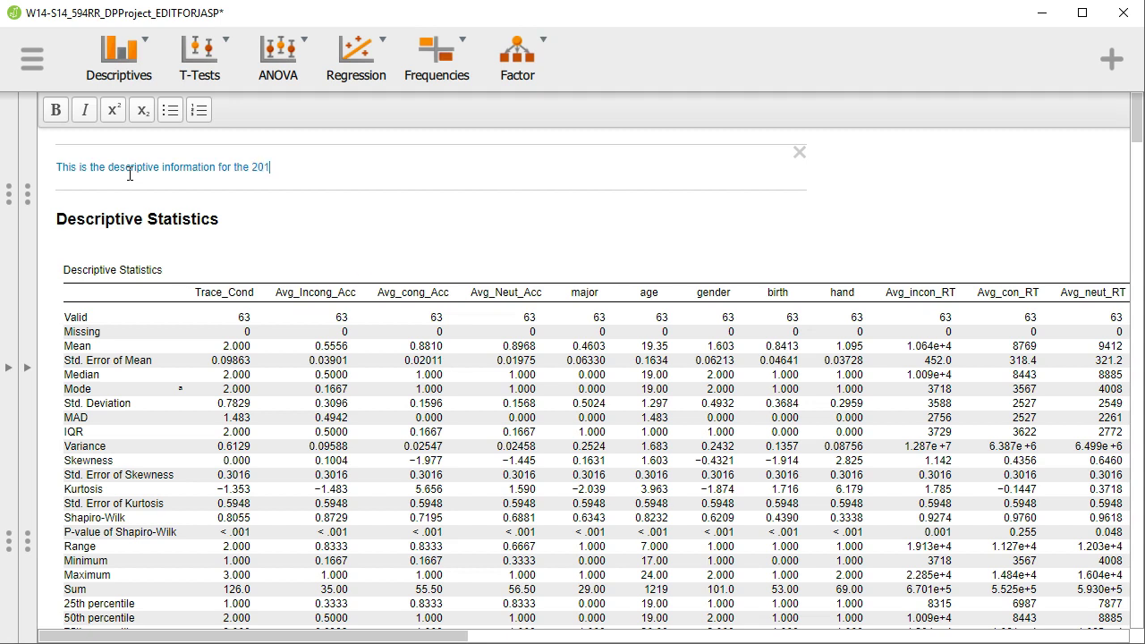
text(4 data set)
text(.)
click(936, 189)
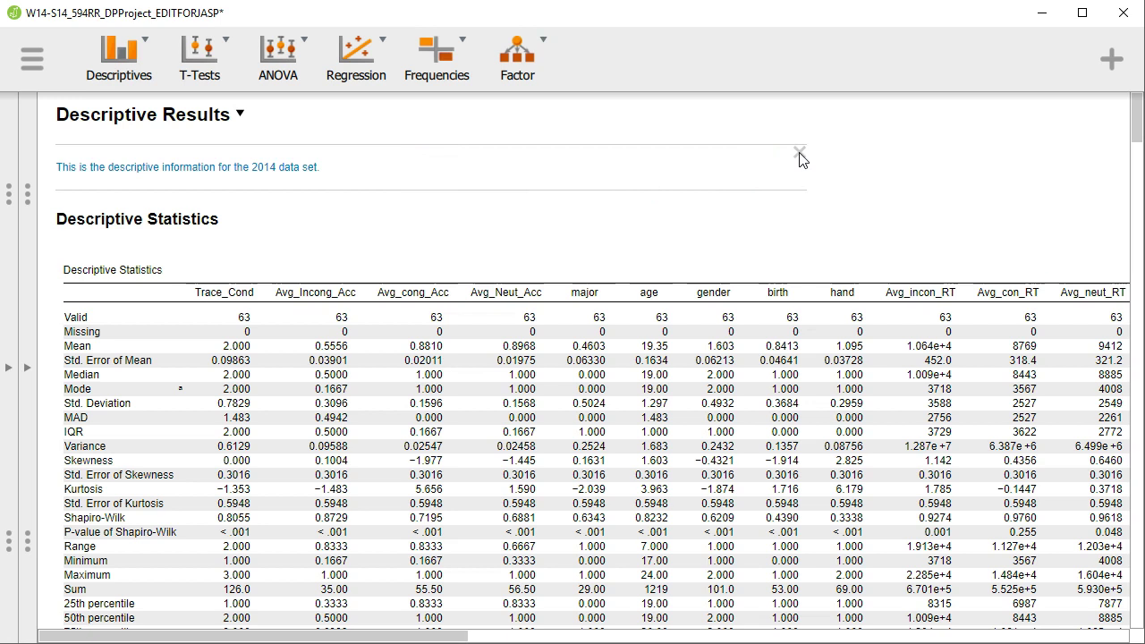
Step: Delete 'istics' from the Descriptive Statistics section title so it reads 'Descriptive Stats'
click(732, 161)
click(562, 221)
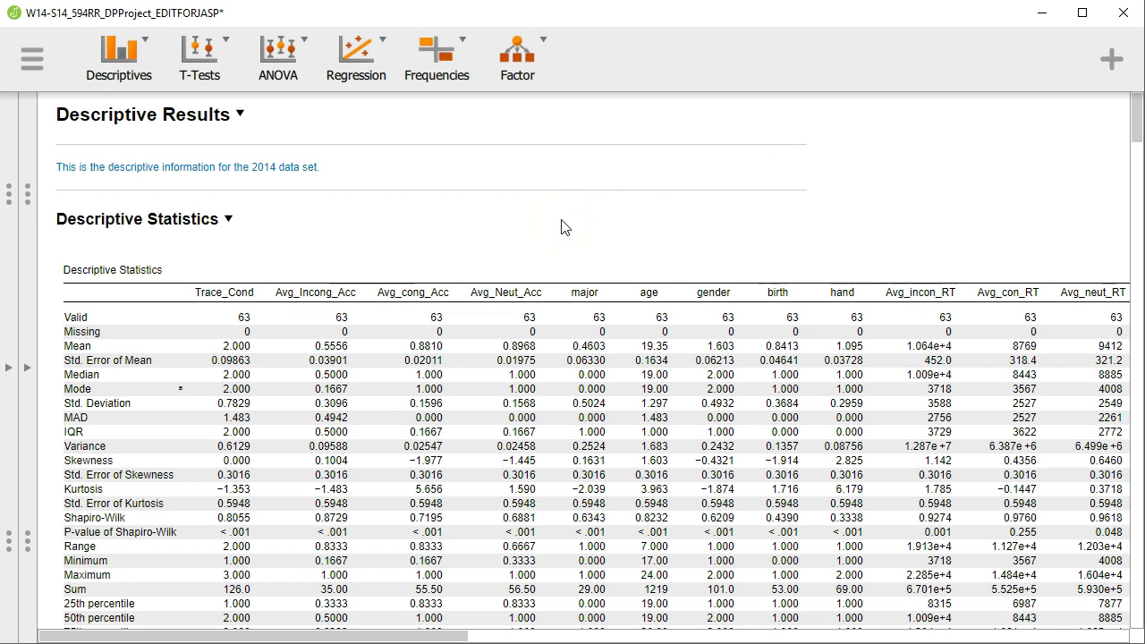
click(229, 220)
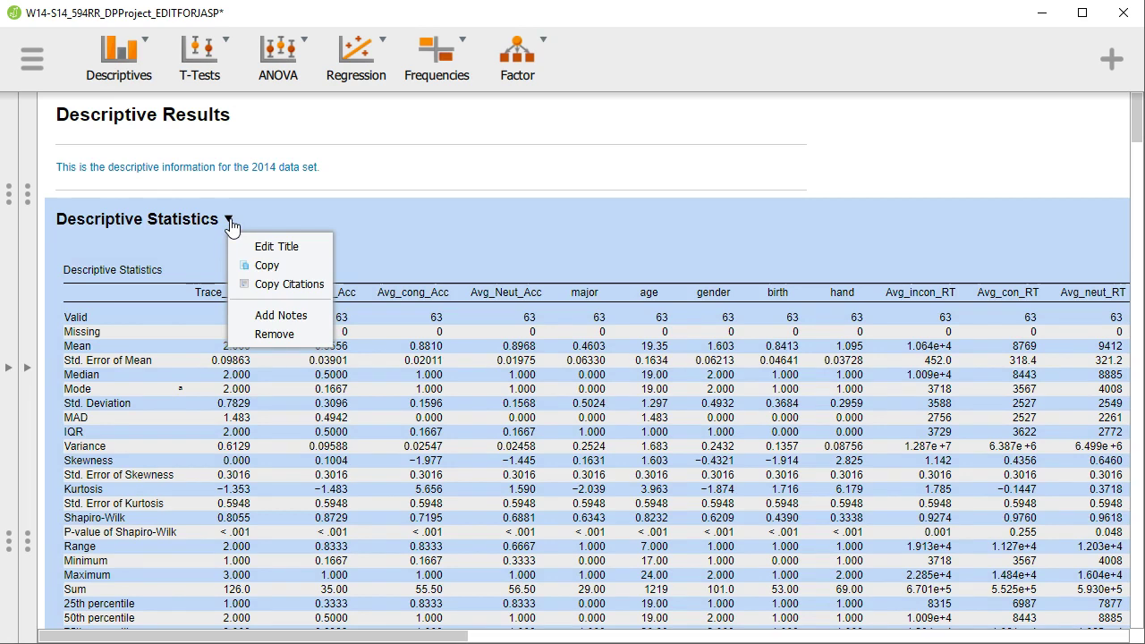
click(295, 249)
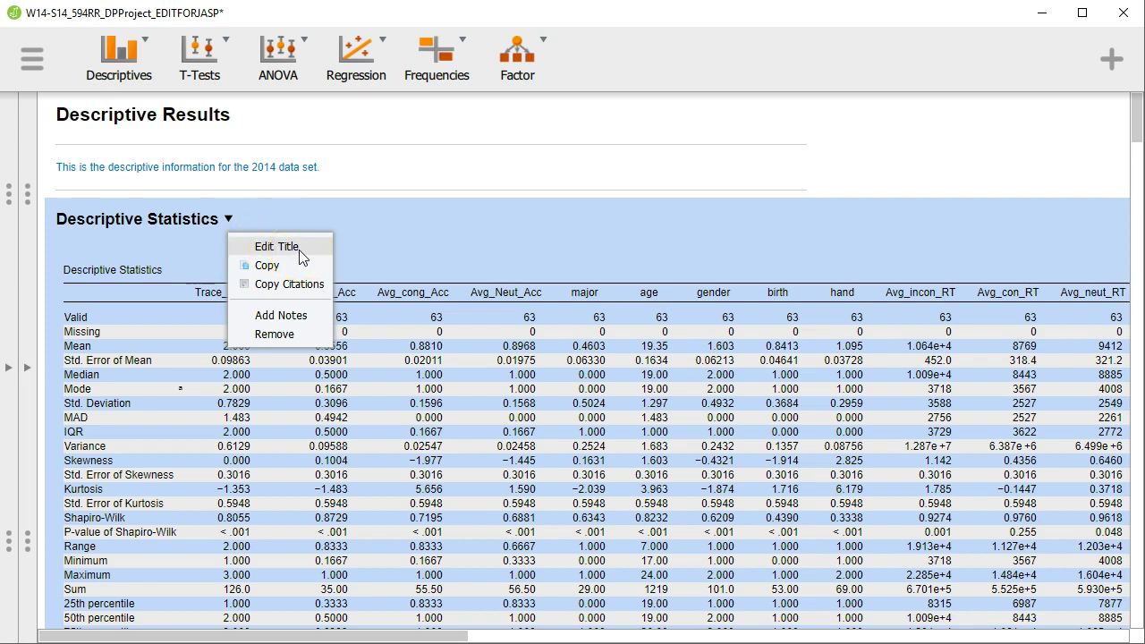
click(298, 249)
click(211, 222)
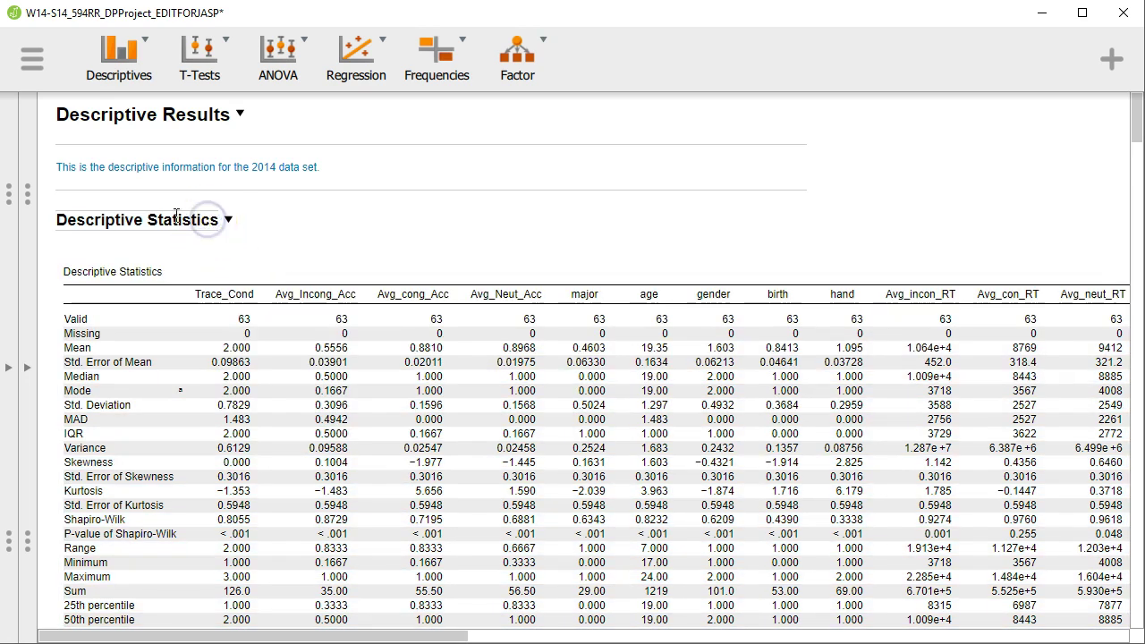
drag(211, 220, 177, 221)
key(BackSpace)
click(215, 223)
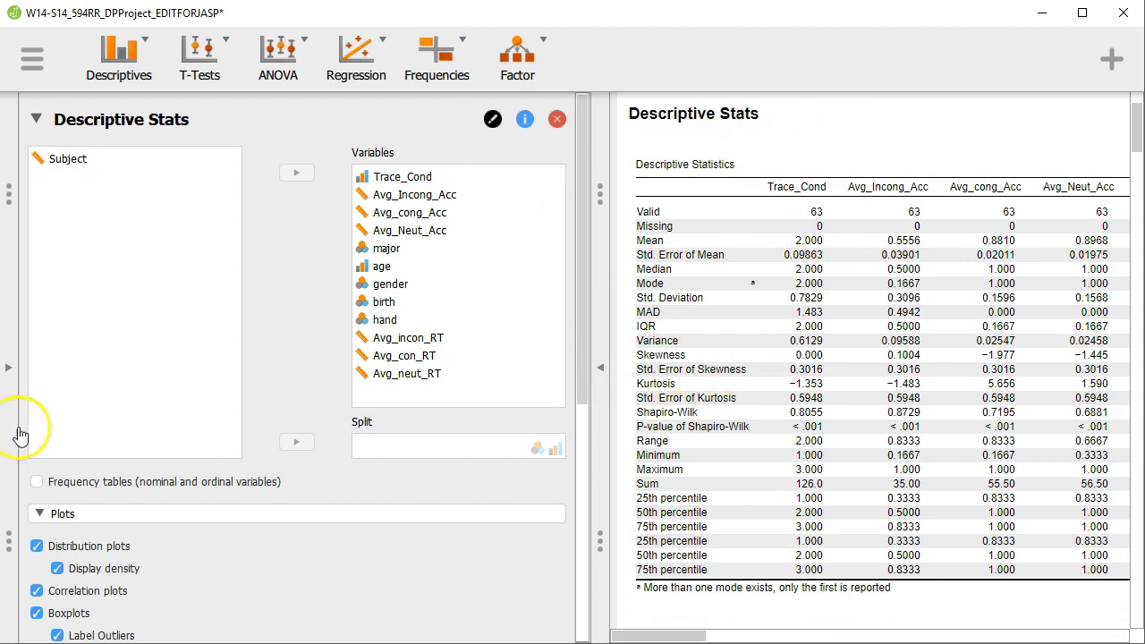
scroll(364, 455, down, 2)
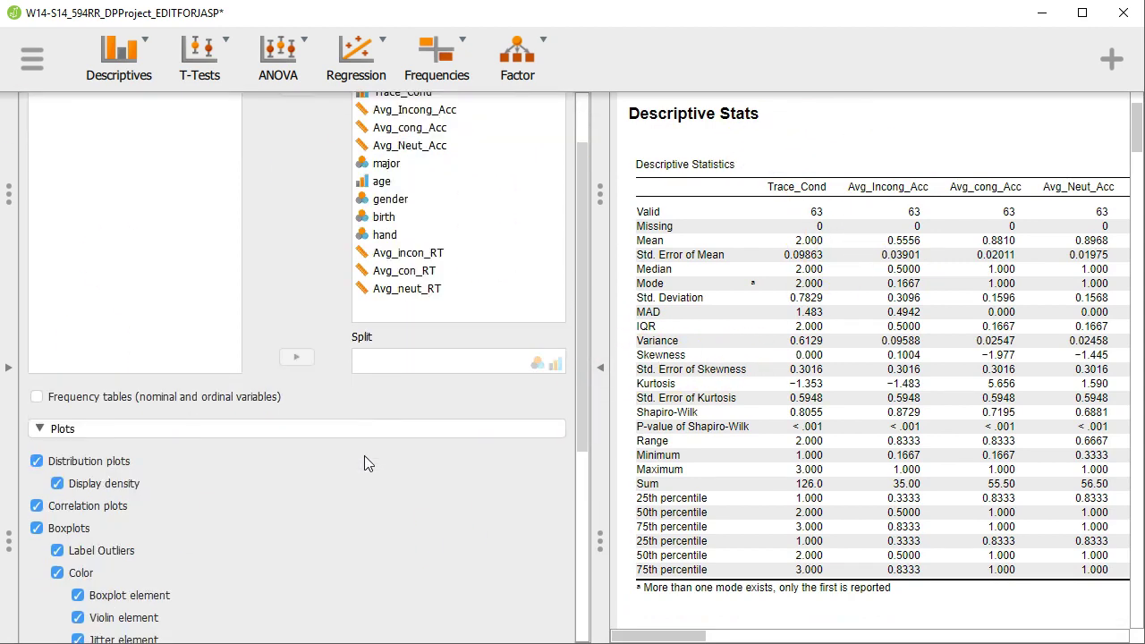
scroll(364, 455, down, 5)
scroll(364, 455, up, 8)
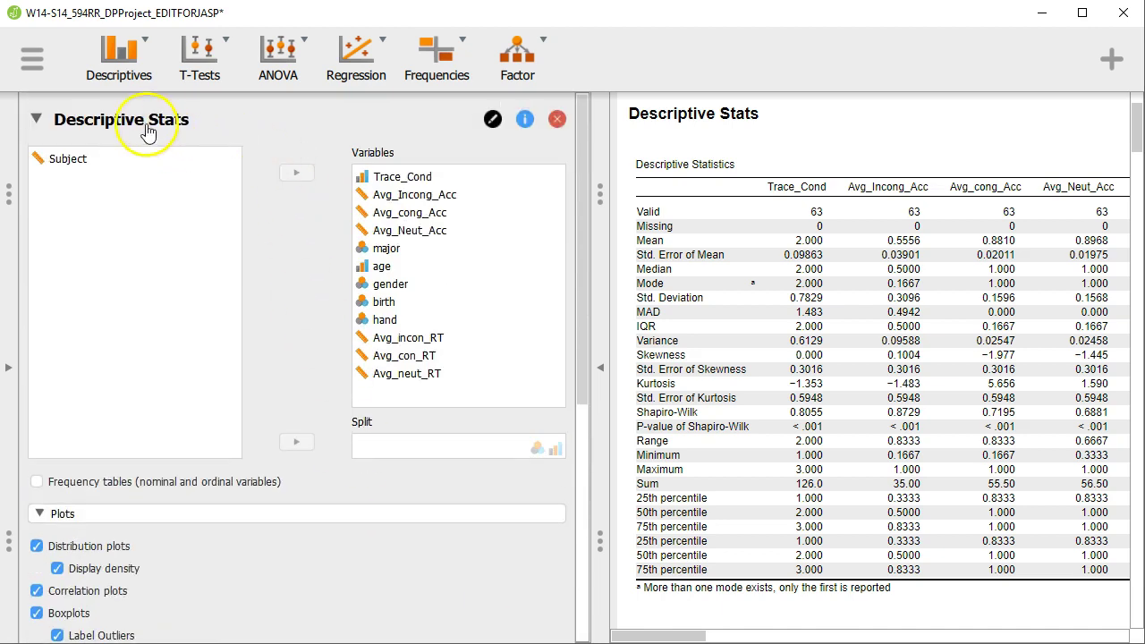
click(211, 133)
scroll(328, 537, down, 3)
scroll(328, 538, down, 3)
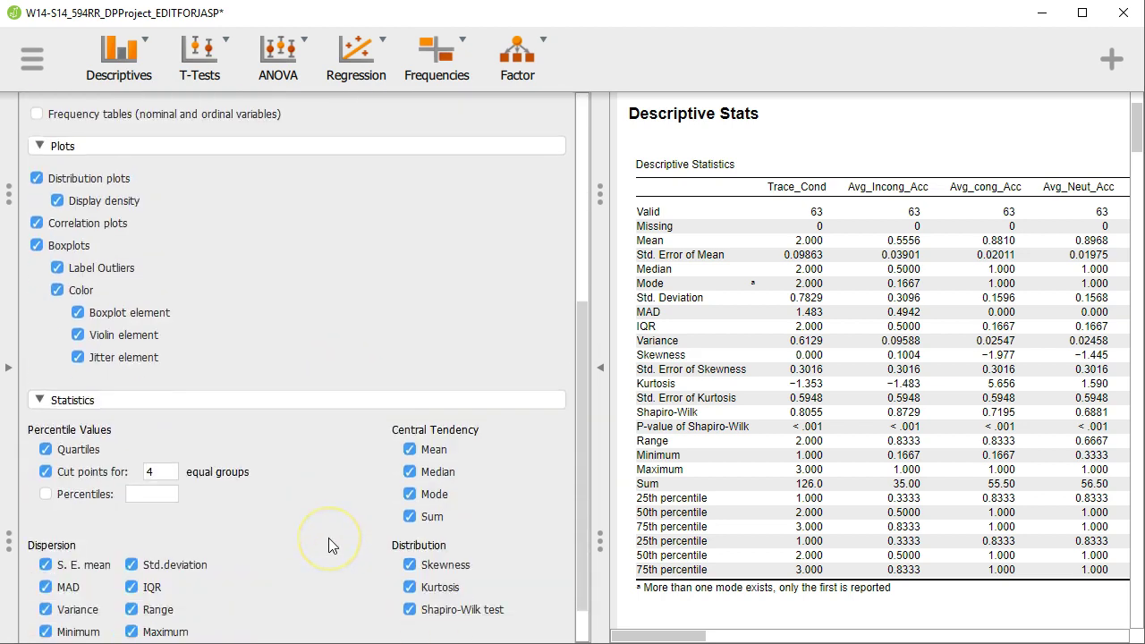
scroll(328, 537, up, 4)
scroll(328, 537, up, 1)
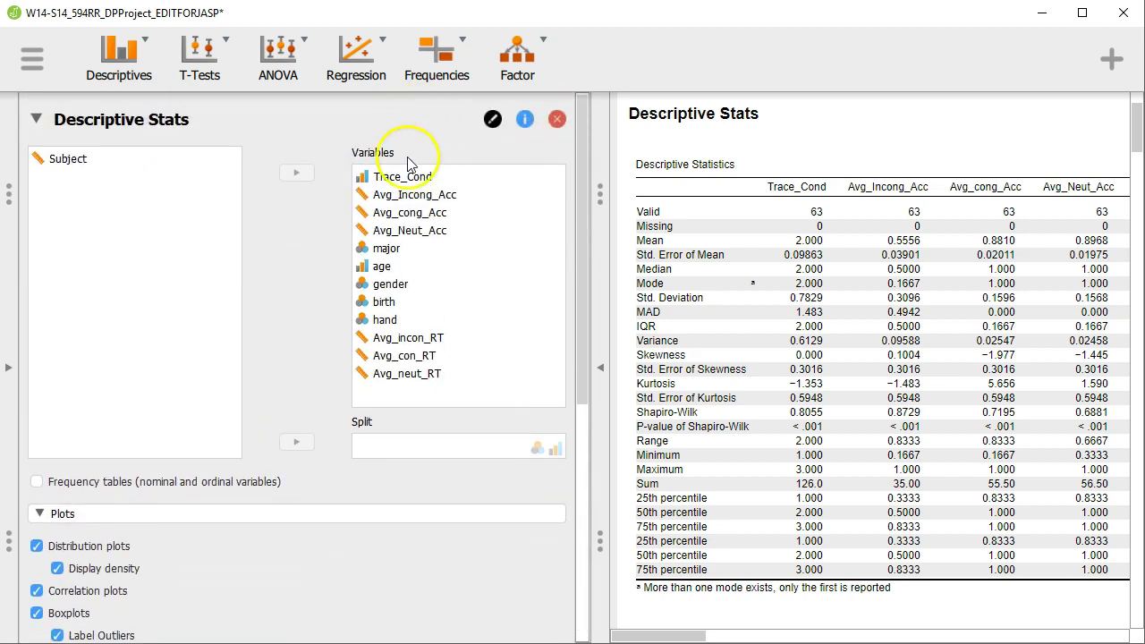
scroll(235, 483, down, 7)
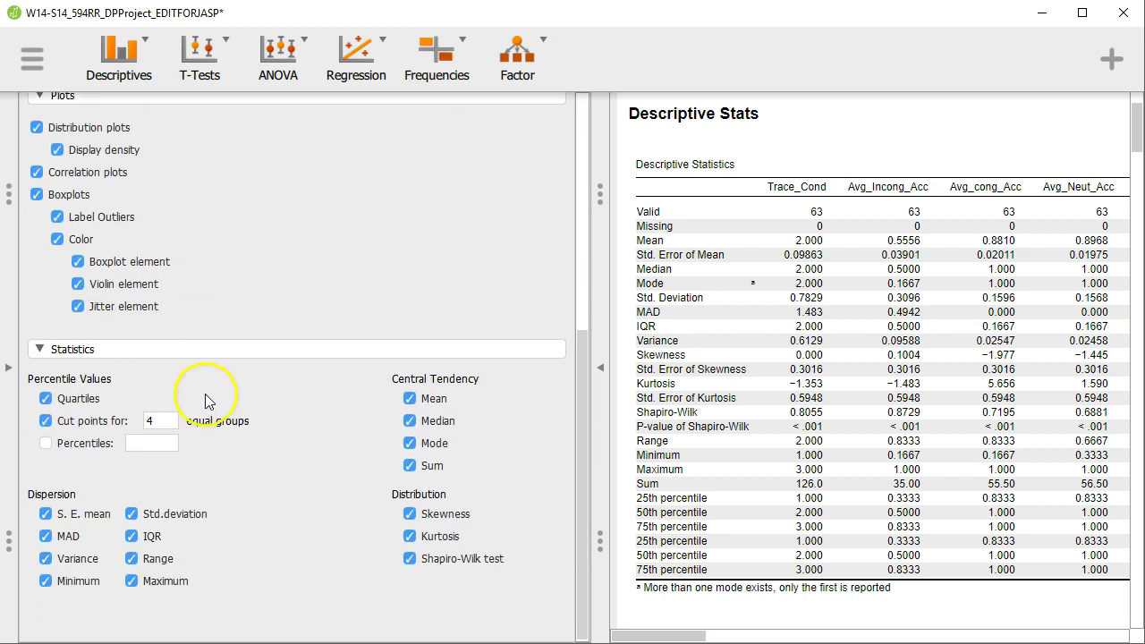
scroll(211, 394, up, 2)
scroll(212, 397, up, 4)
scroll(211, 400, up, 2)
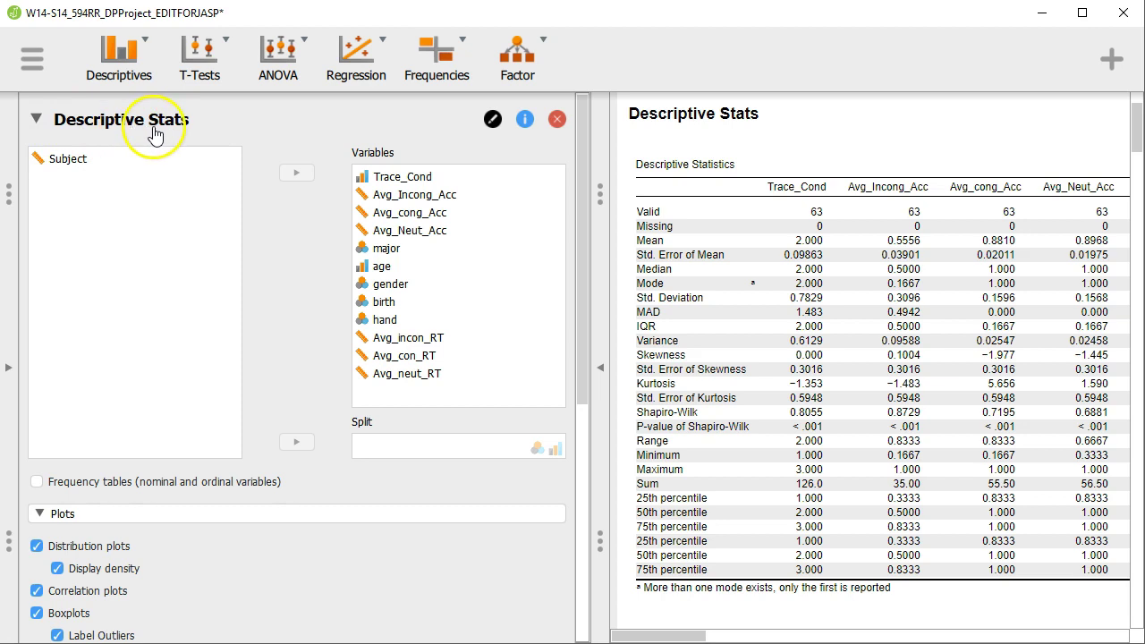
mouse_move(694, 114)
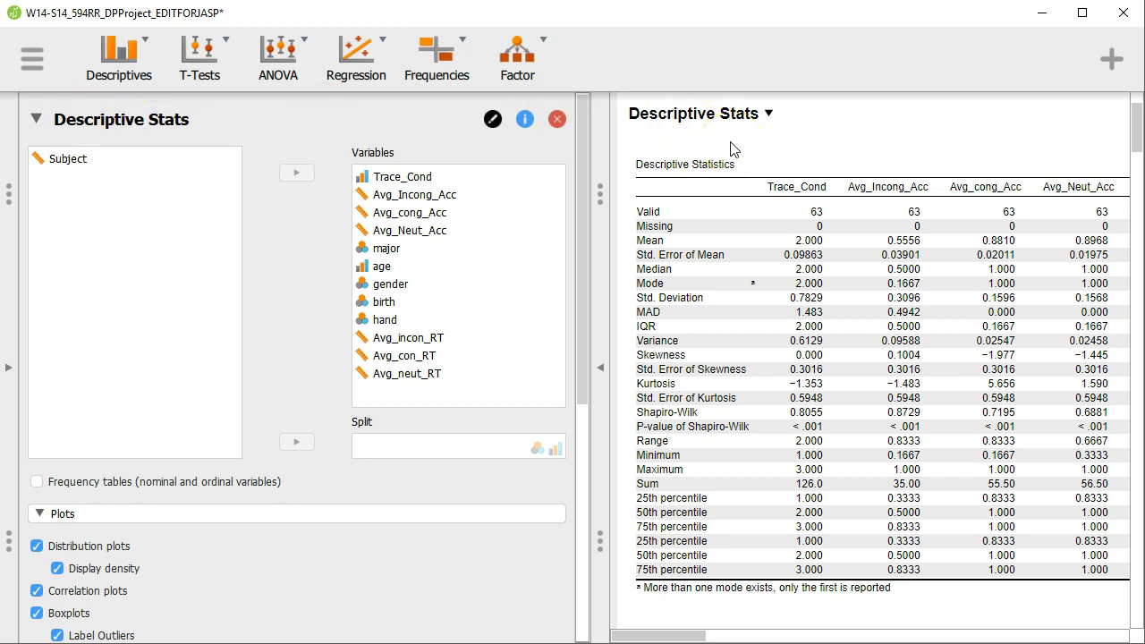
click(600, 366)
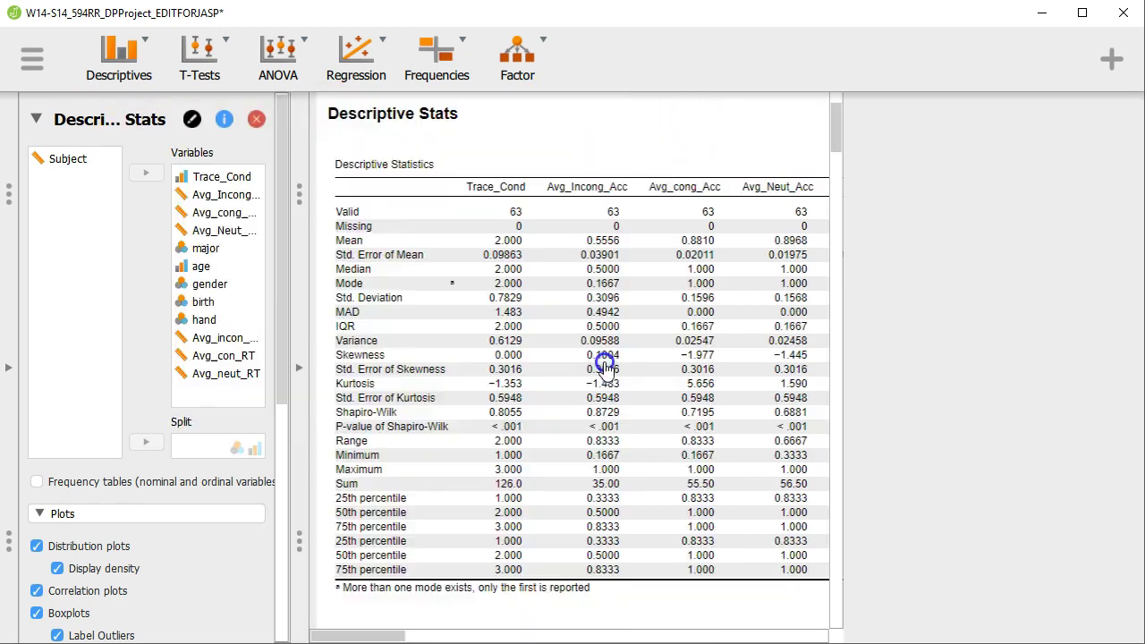
click(196, 113)
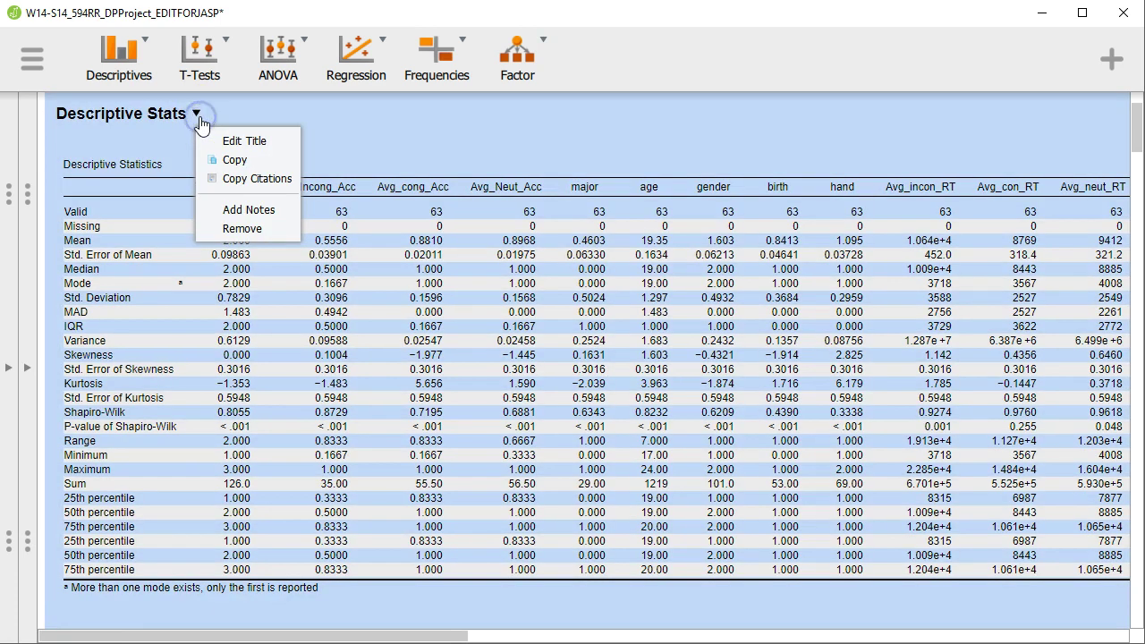
click(266, 161)
click(248, 163)
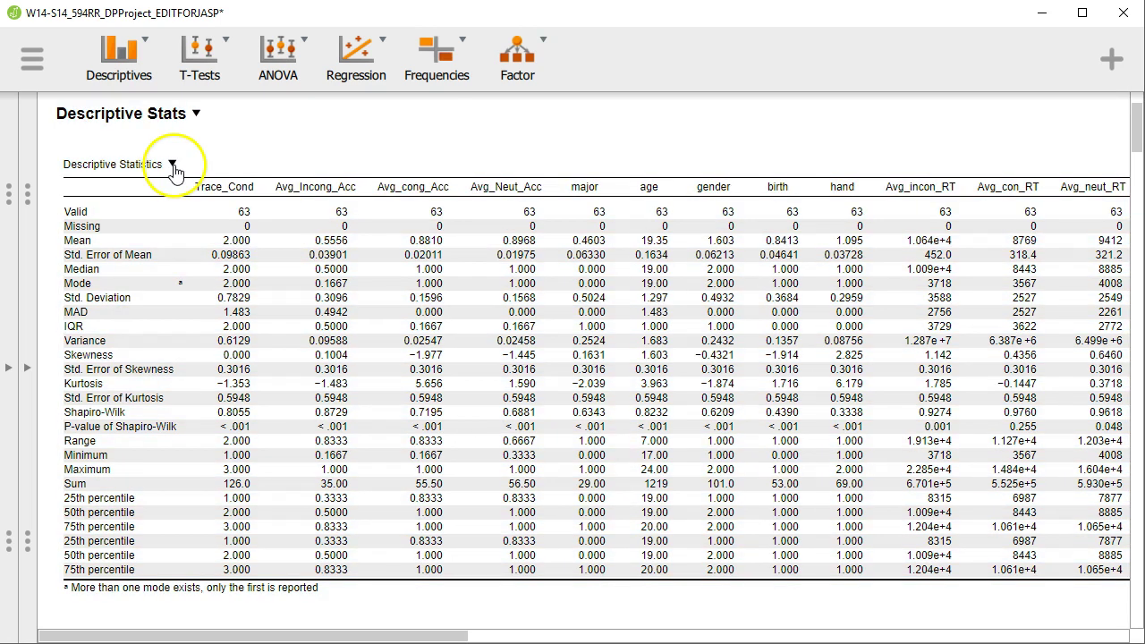
click(173, 164)
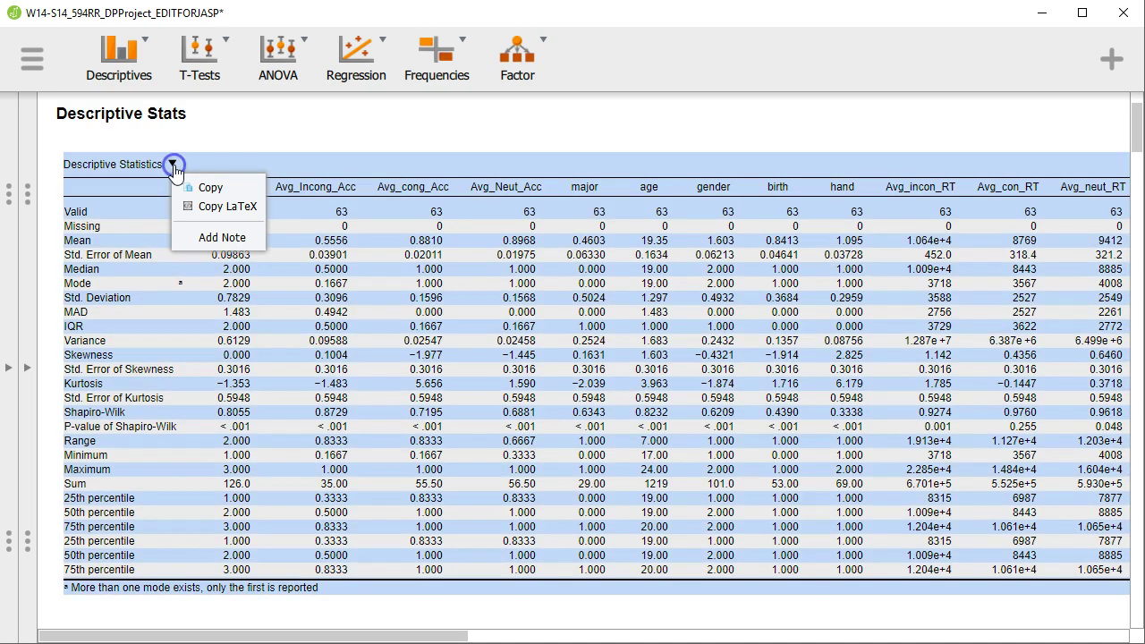
click(205, 105)
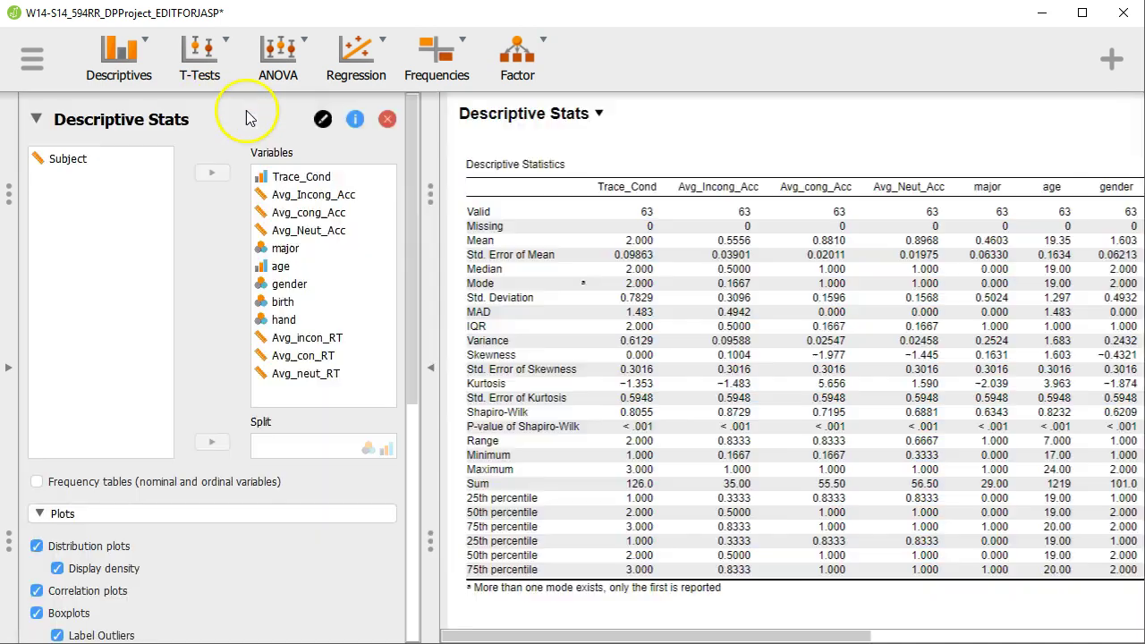
click(600, 367)
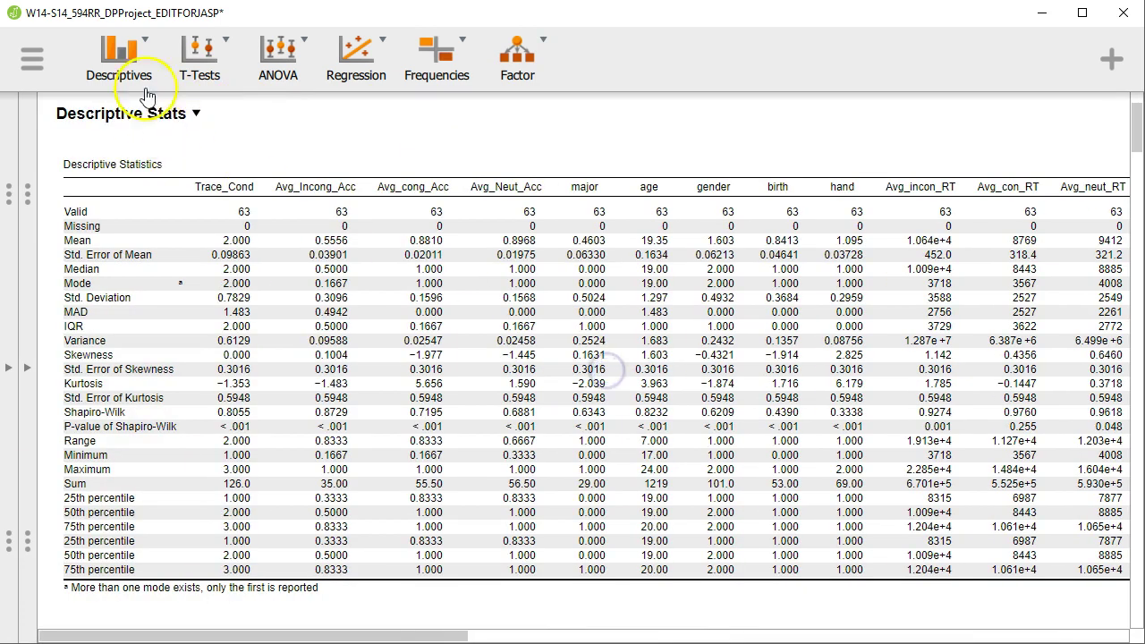
click(197, 114)
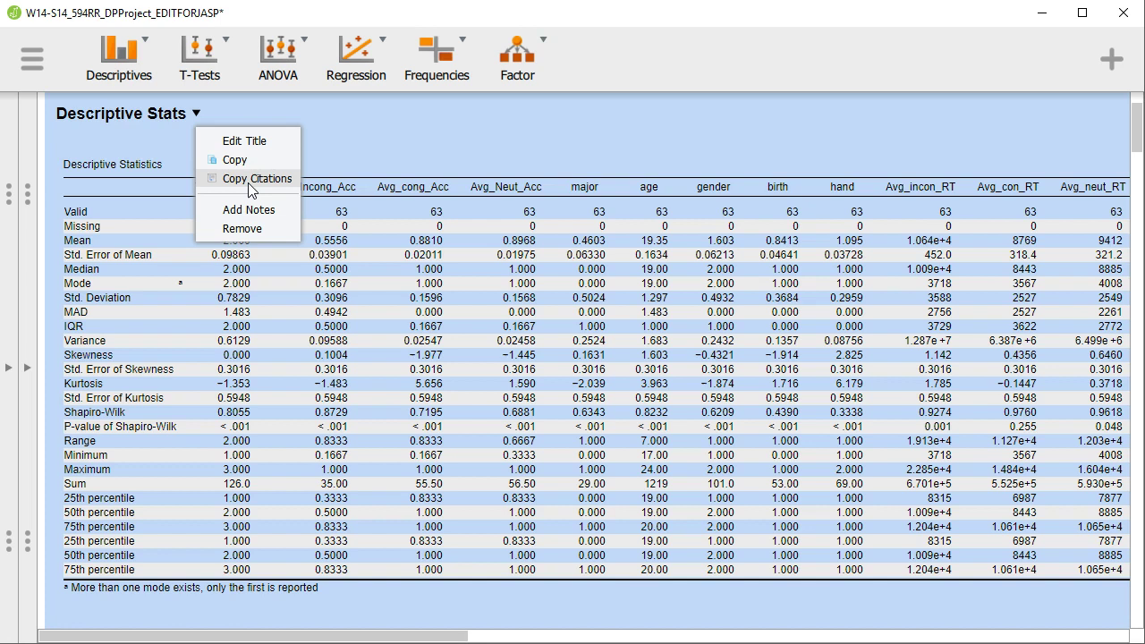
click(449, 155)
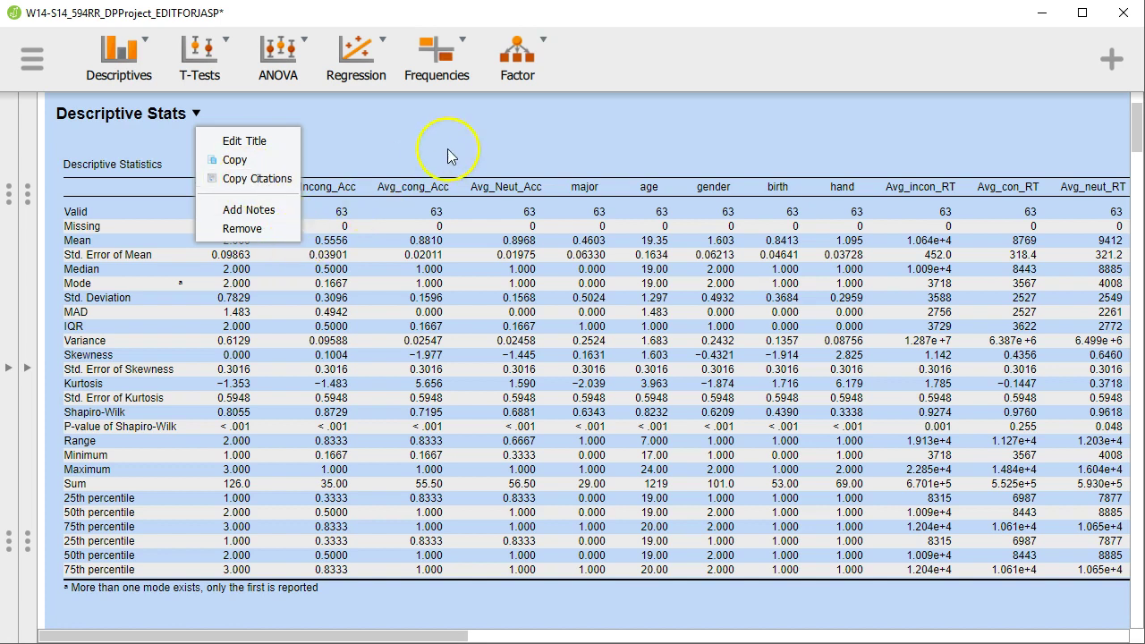
click(490, 125)
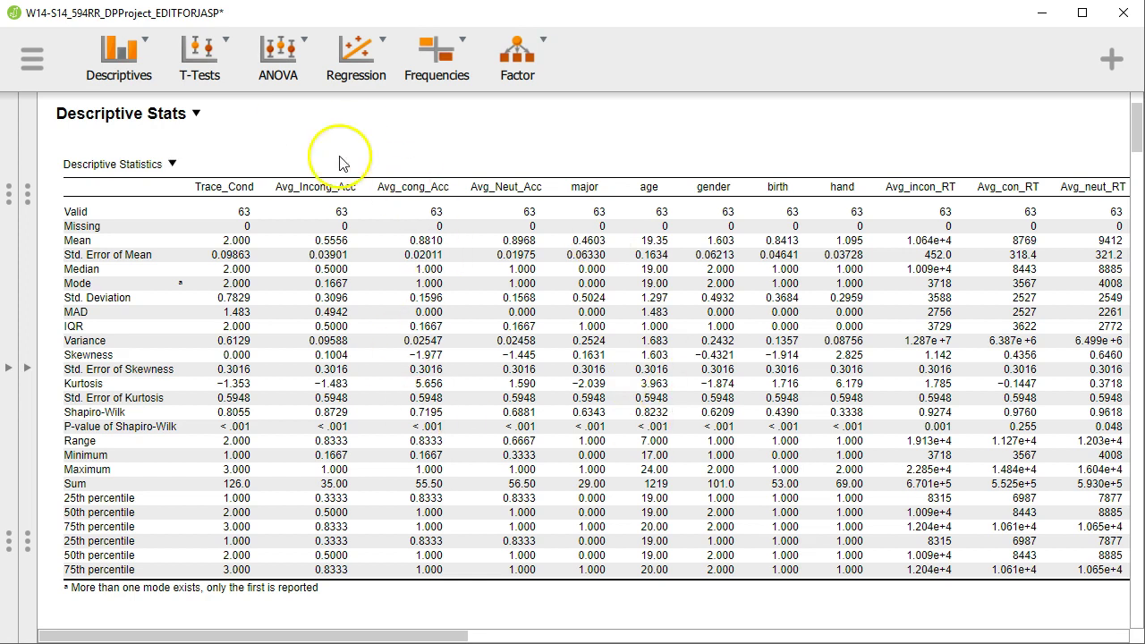
Step: Collapse the analysis settings and show the table's Copy, Copy LaTeX and Add Note actions
click(671, 179)
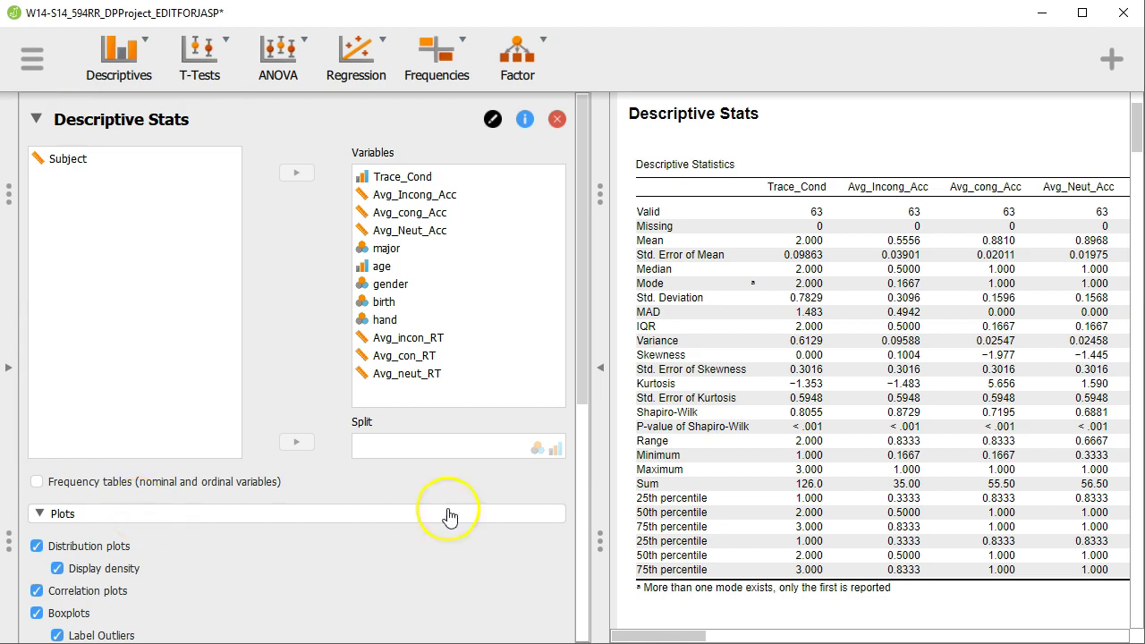
click(601, 369)
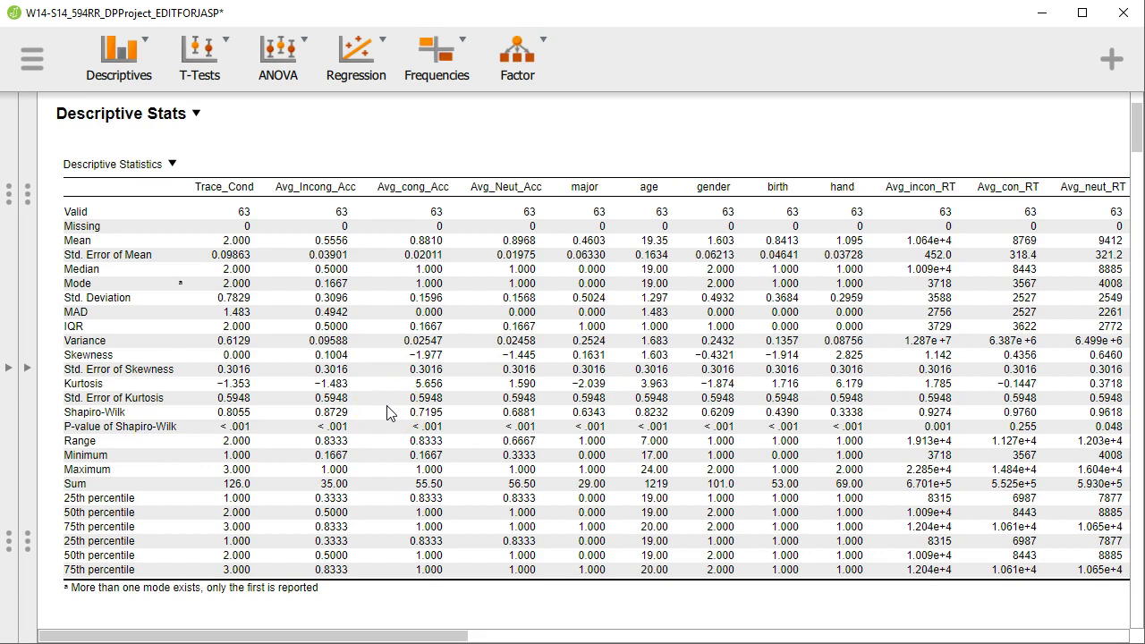
click(173, 165)
click(232, 193)
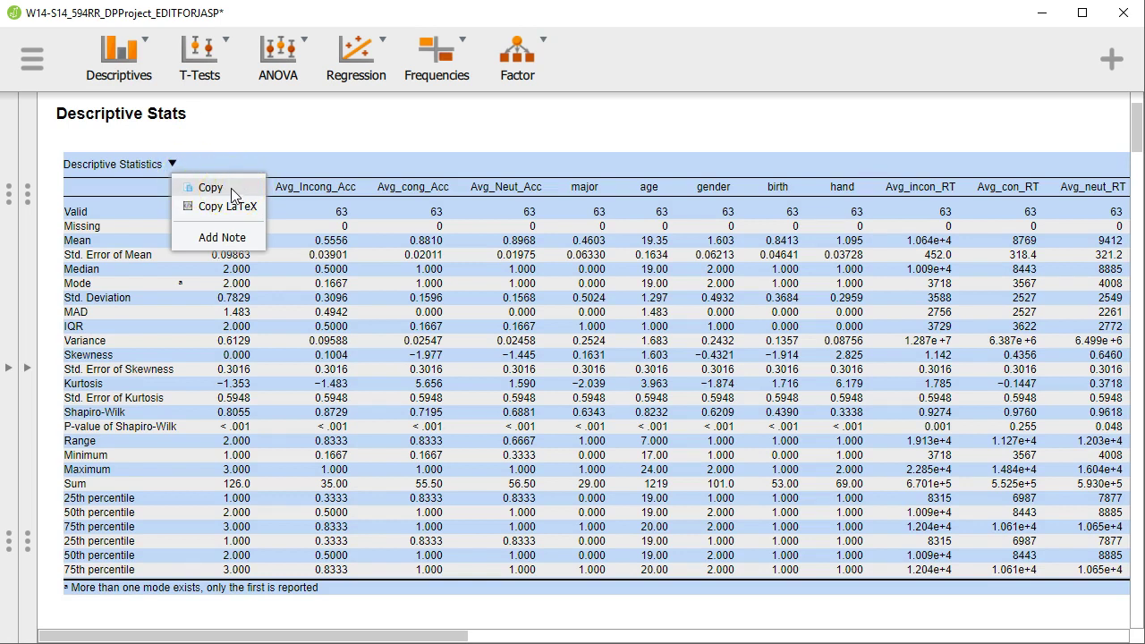
click(182, 211)
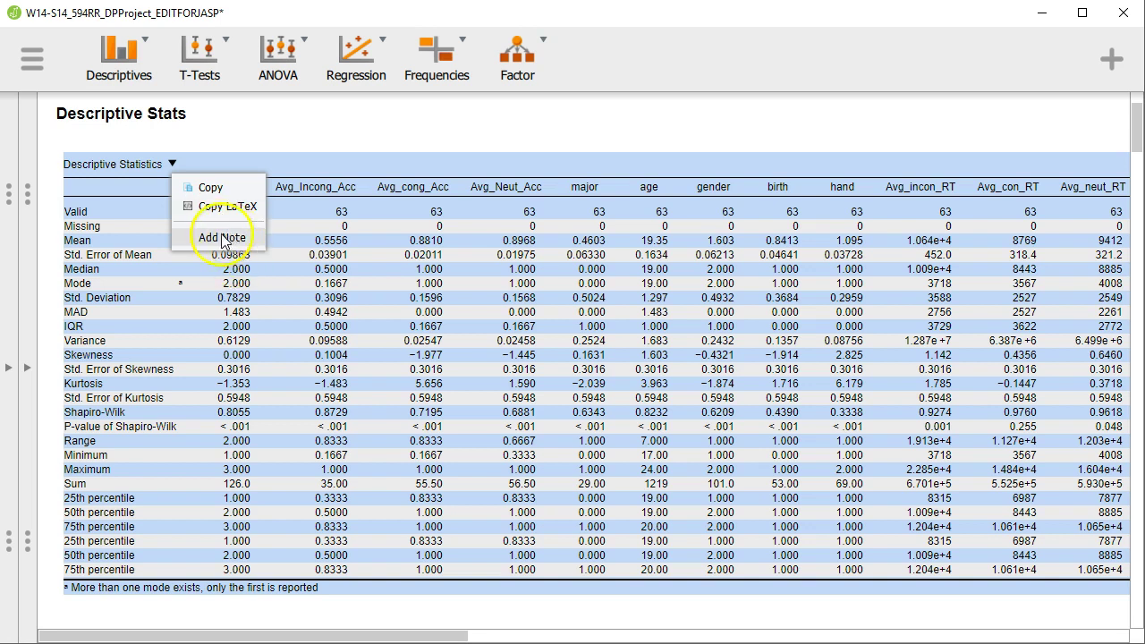
Step: Add the note 'This is a note for just the table above.' beneath the Descriptive Statistics table
click(226, 239)
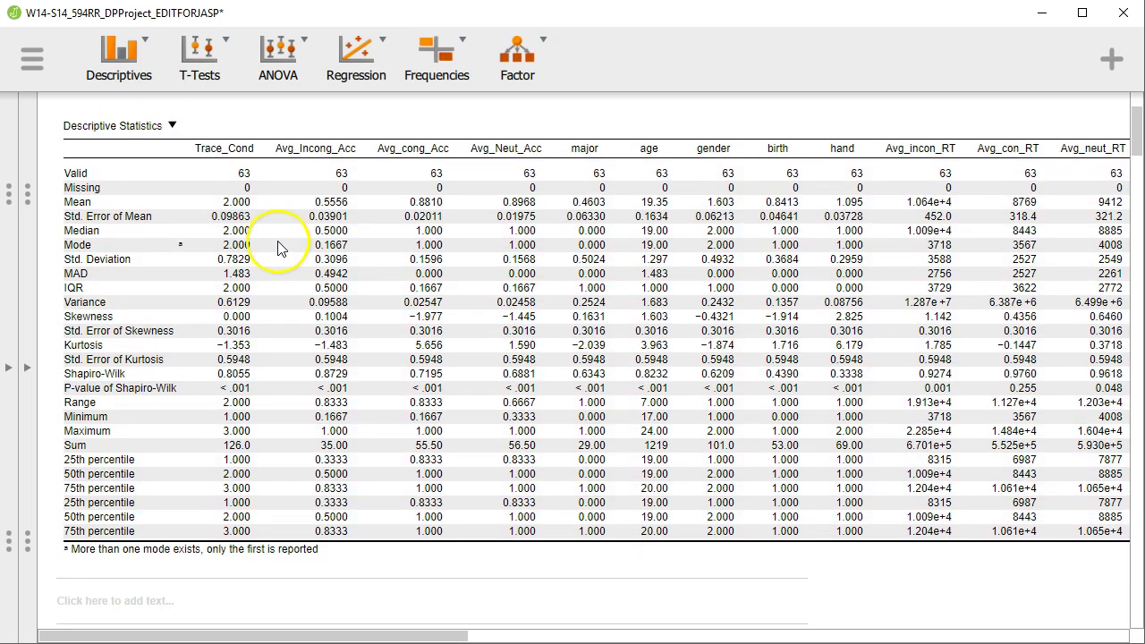
click(220, 616)
text(This )
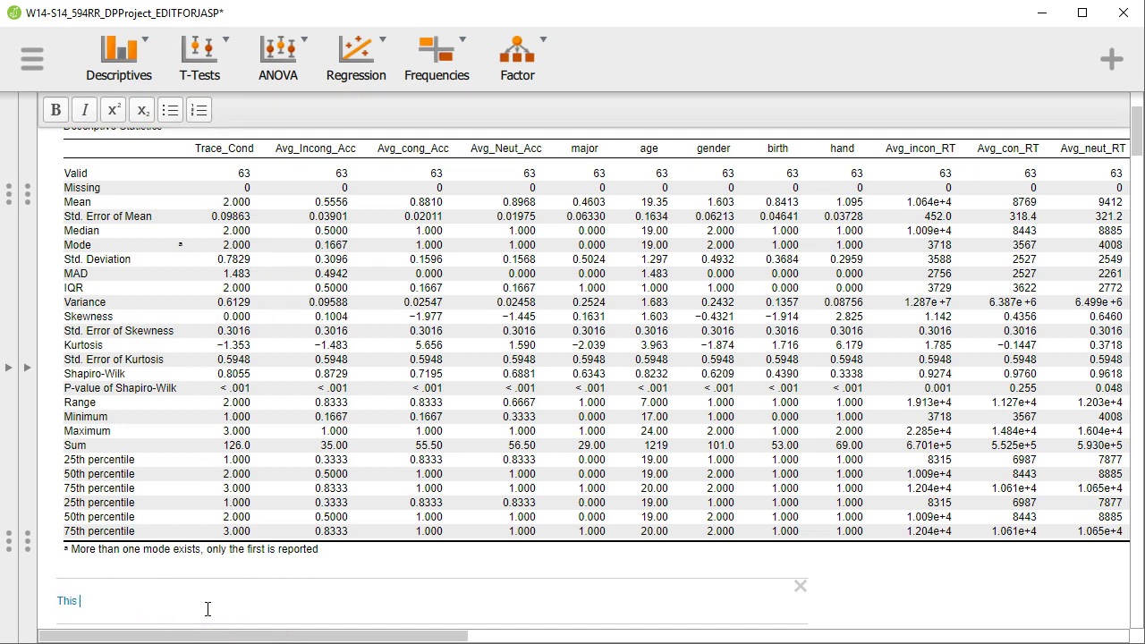
text(is a note)
text(un)
text(fe)
text(st the tab)
text(le above.)
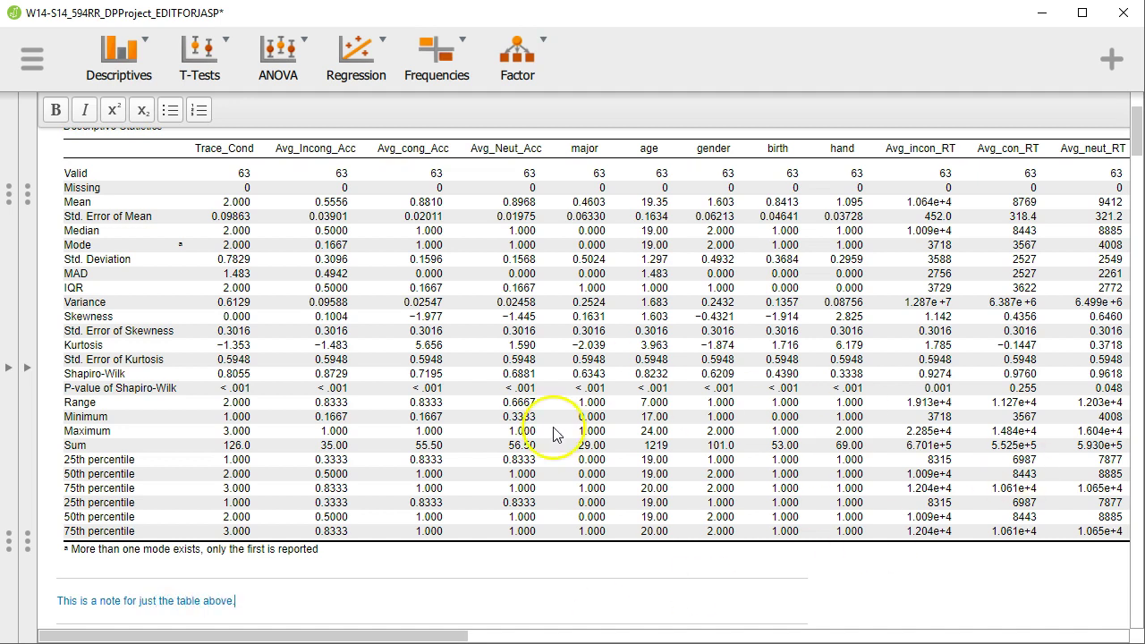
Step: Scroll down to the Distribution Plots section and the Trace_Cond bar chart
scroll(407, 376, down, 3)
scroll(693, 442, down, 3)
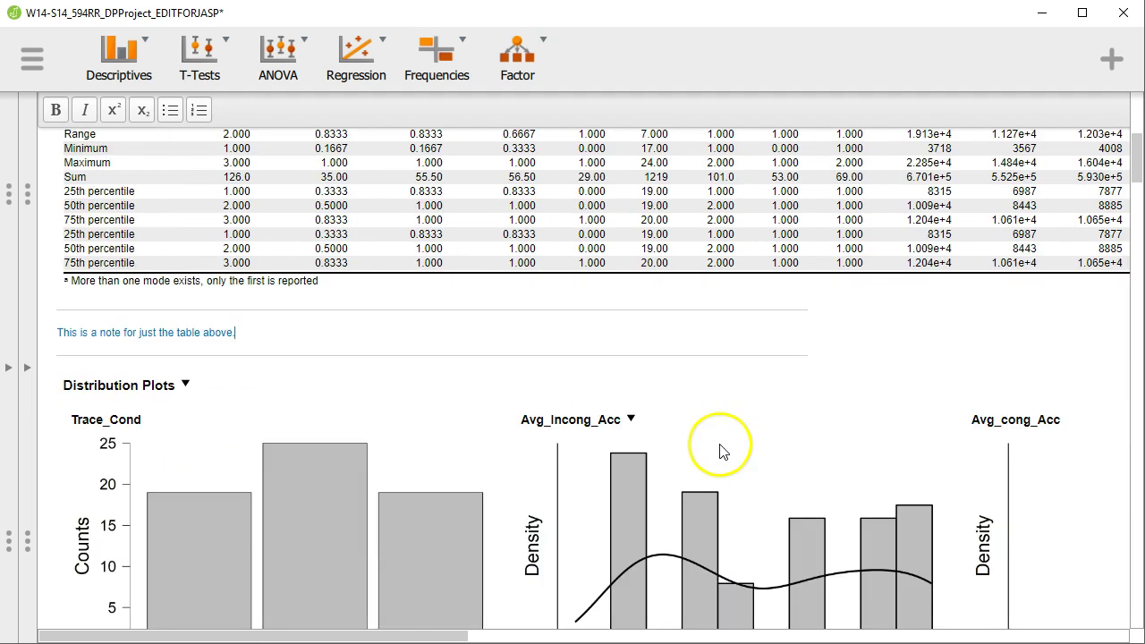
scroll(458, 384, down, 3)
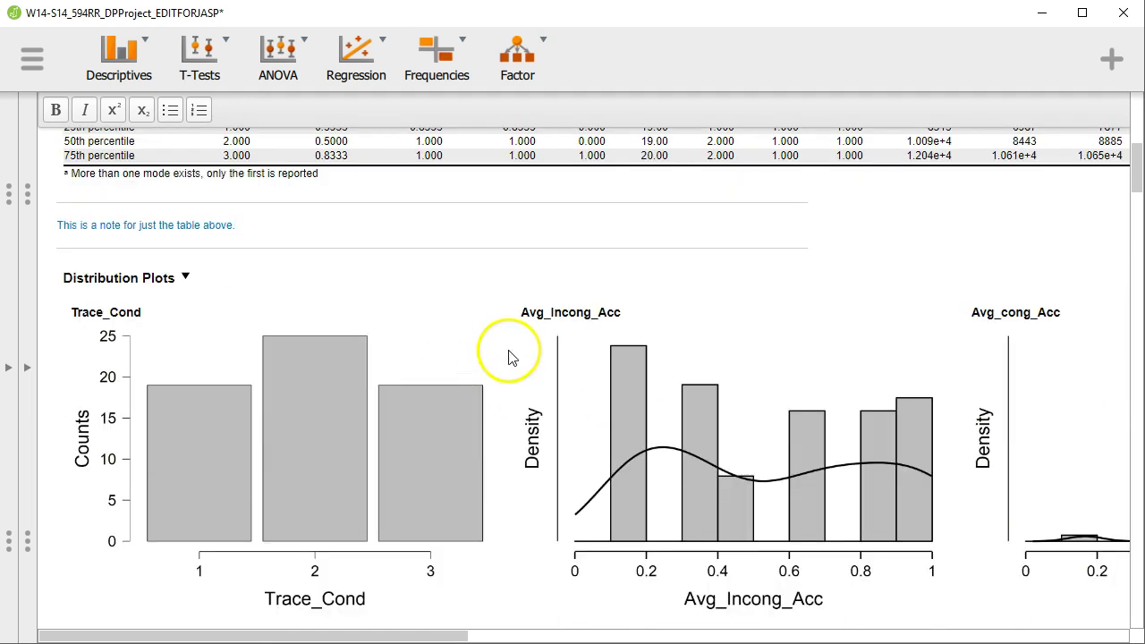
Step: Open the Distribution Plots section's action menu, then dismiss it without copying
click(185, 277)
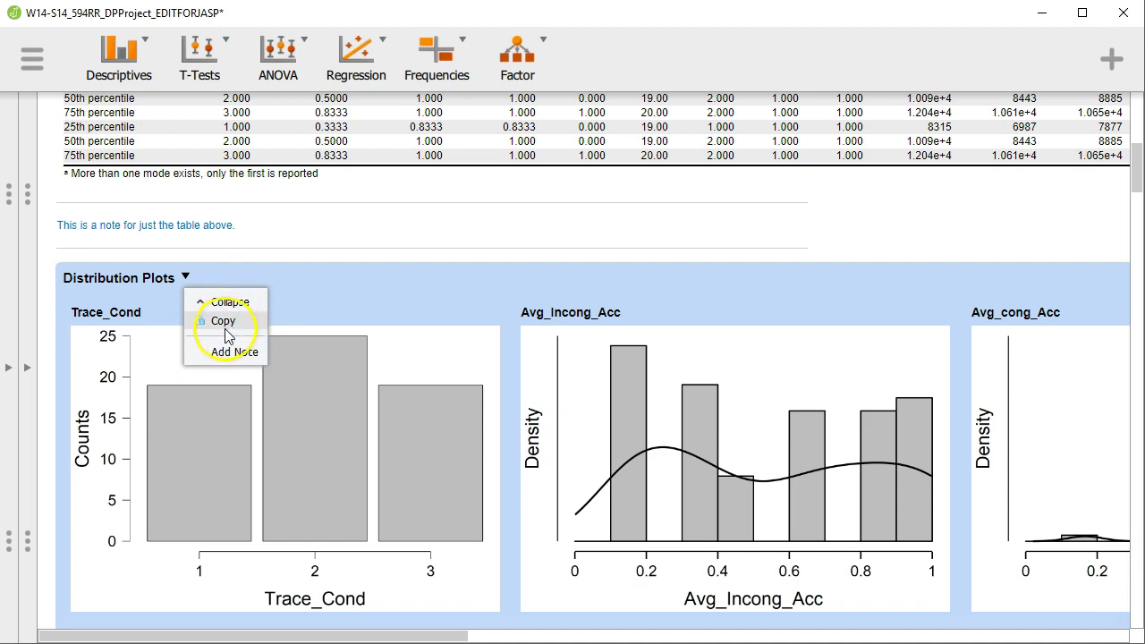
click(232, 329)
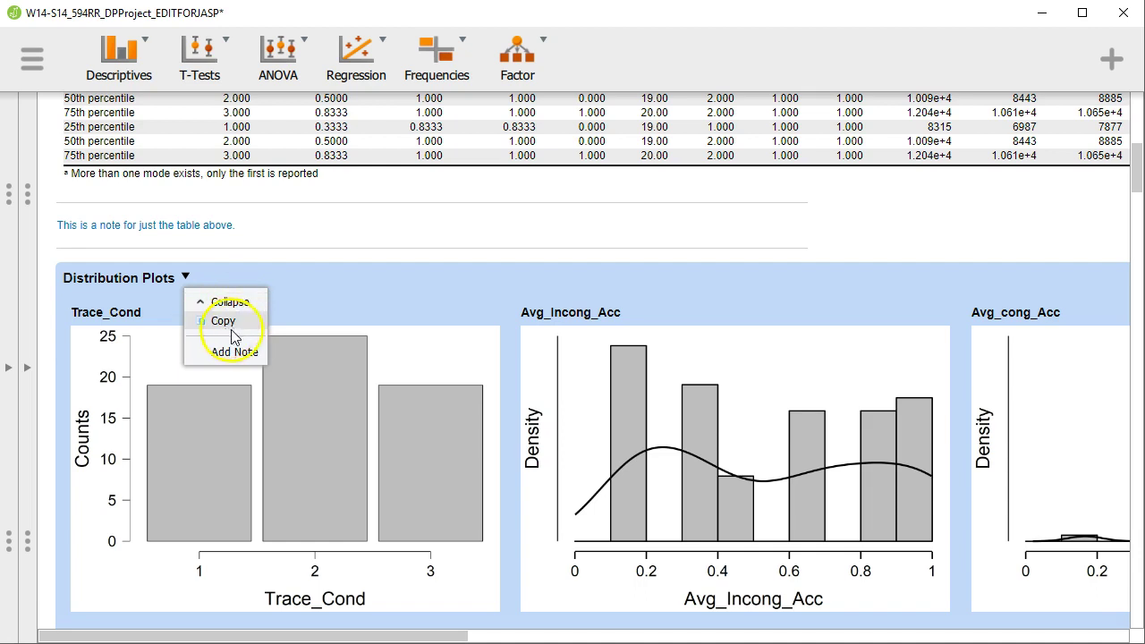
click(439, 256)
Step: Choose Save Image As for the Trace_Cond bar chart
click(599, 368)
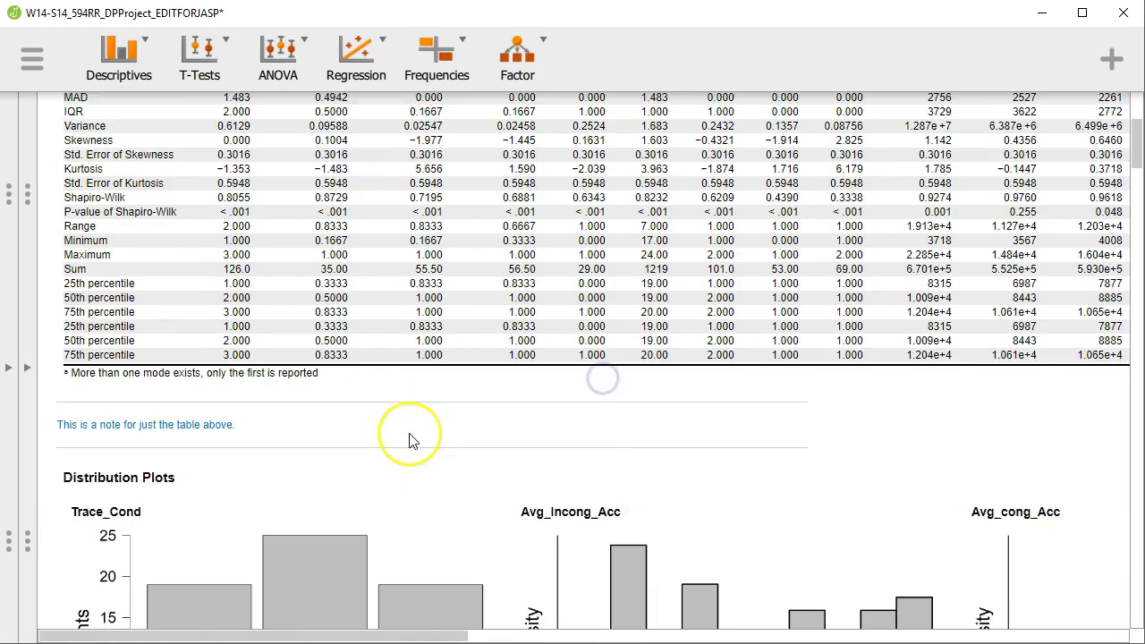
scroll(408, 433, down, 3)
scroll(408, 433, down, 3)
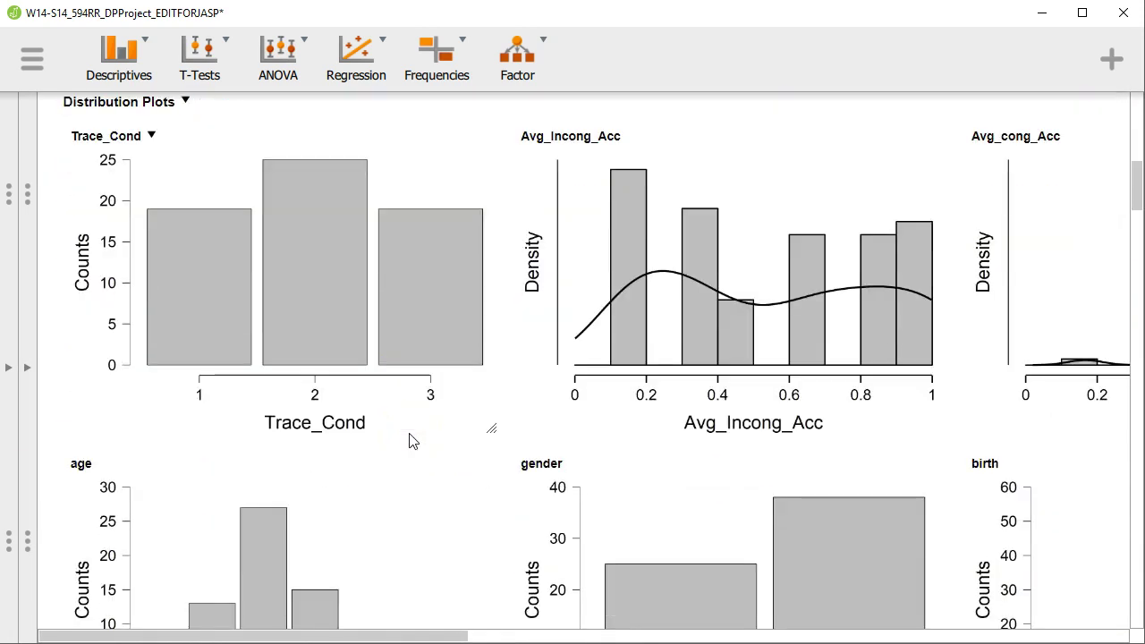
click(152, 136)
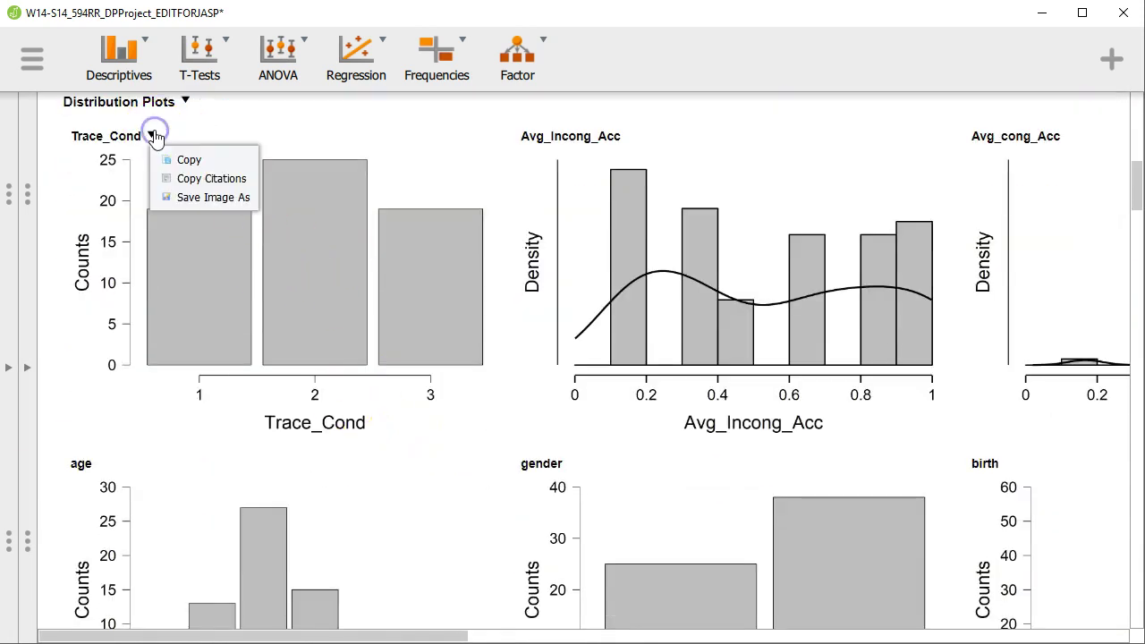
click(228, 198)
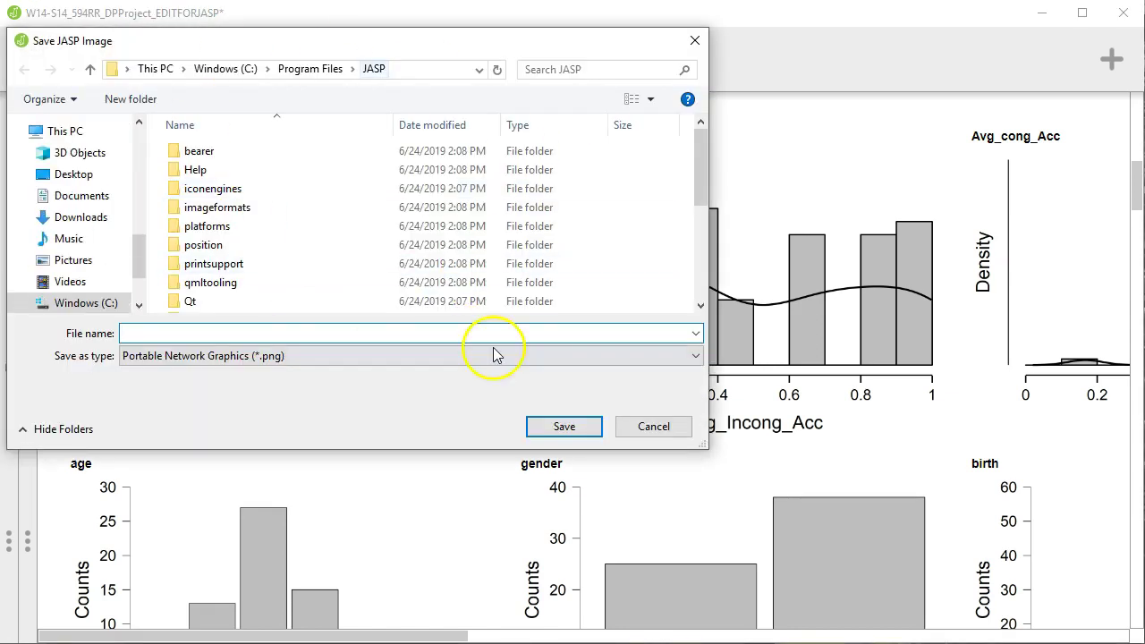
Step: Review the PNG, PDF, EPS and 300 dpi TIFF formats, keep PNG, and cancel without saving
click(264, 367)
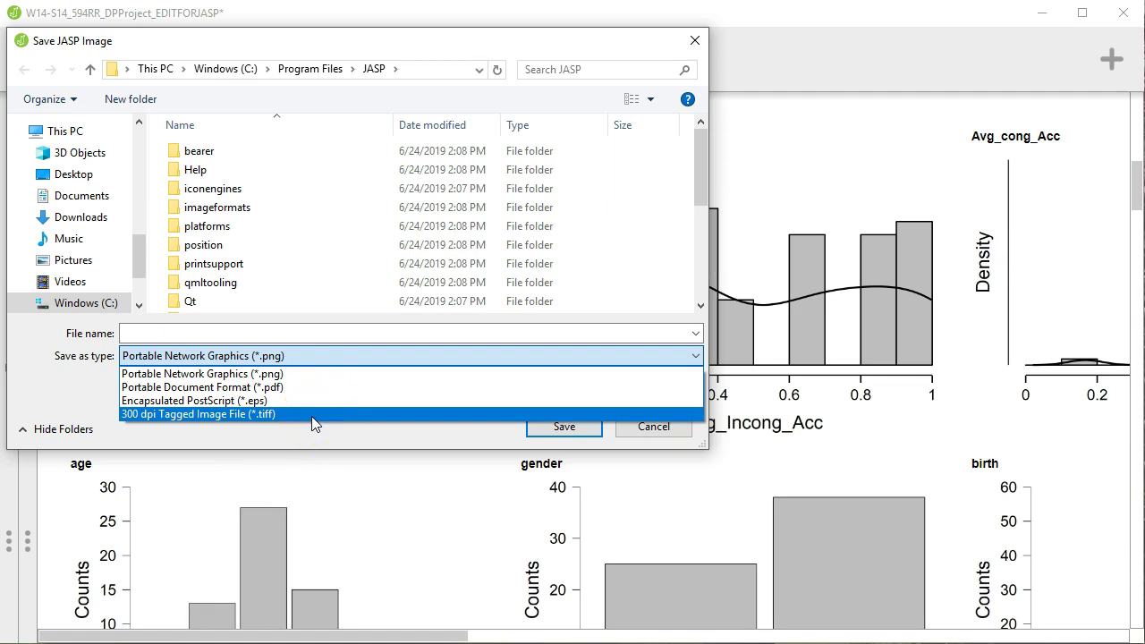
click(277, 419)
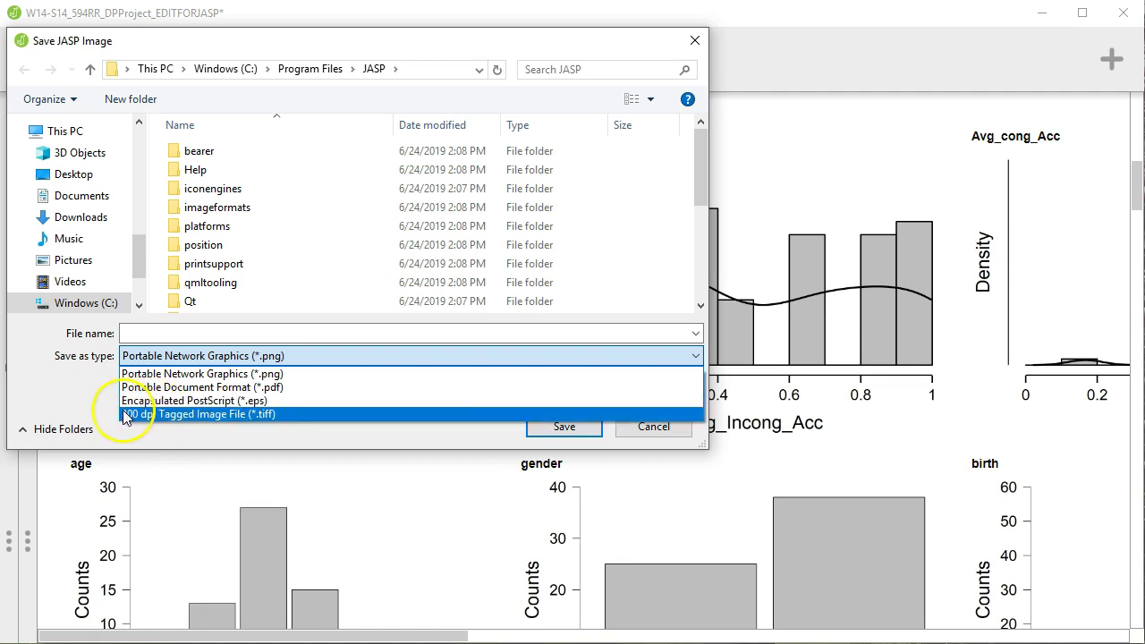
click(168, 424)
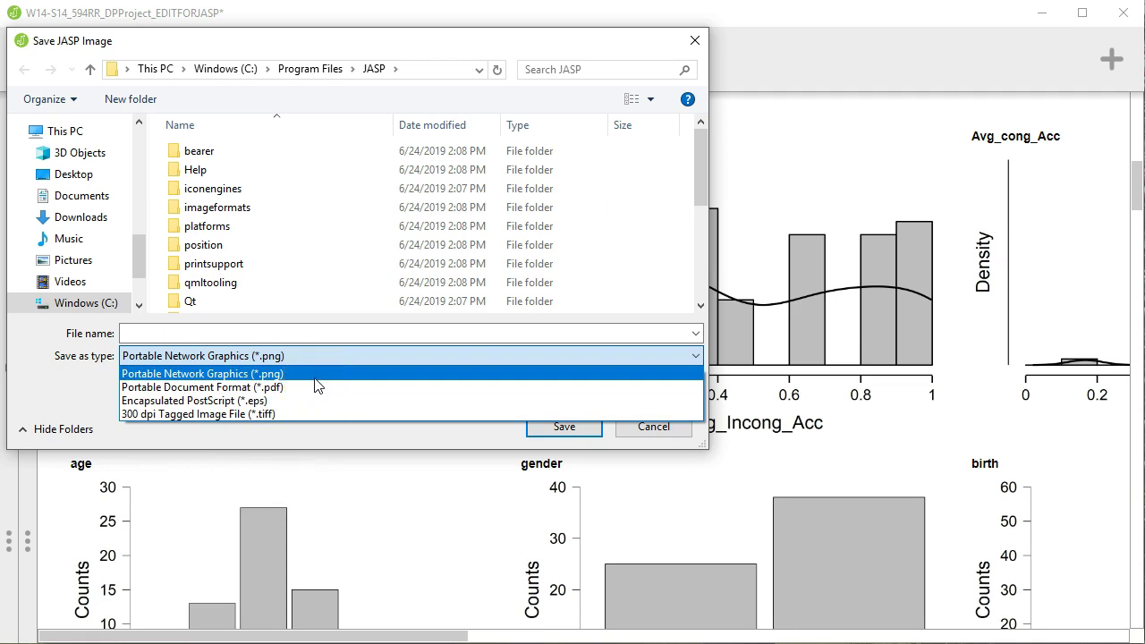
click(363, 450)
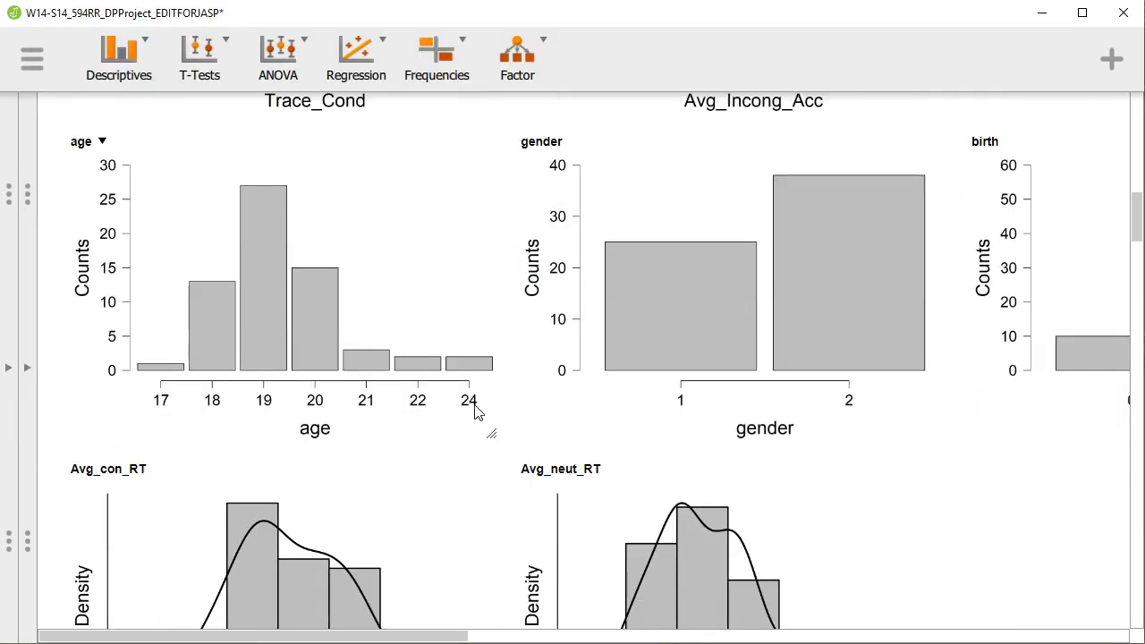
Step: Scroll through the JASP results and select the output for copying
scroll(474, 411, down, 5)
scroll(475, 412, down, 5)
scroll(474, 411, down, 5)
scroll(475, 412, down, 3)
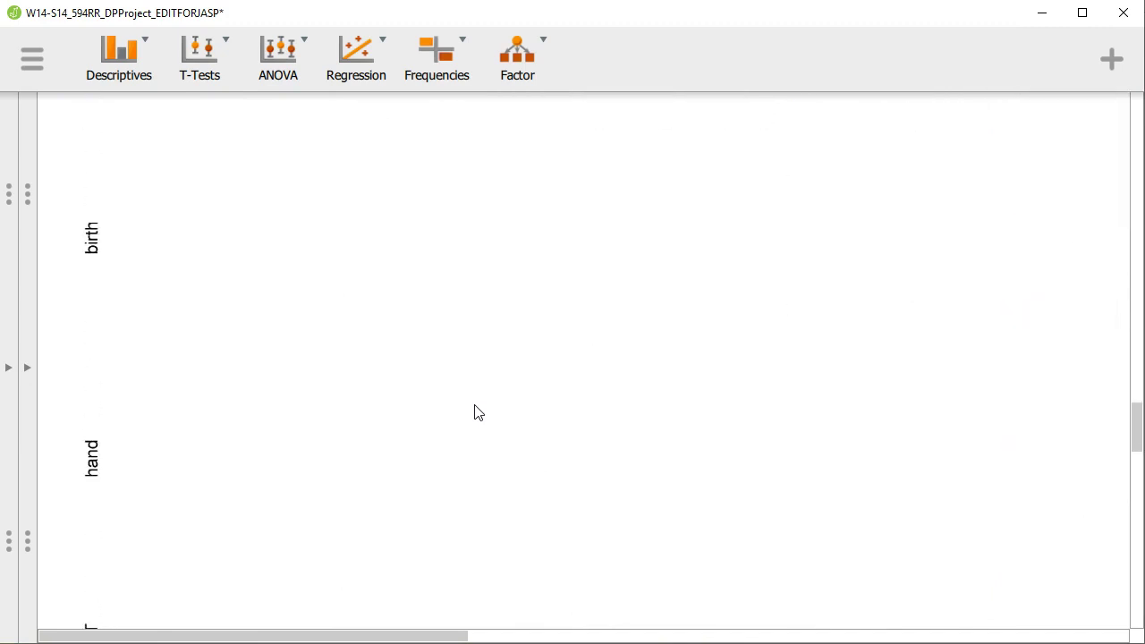
scroll(475, 411, down, 5)
scroll(474, 412, down, 3)
scroll(475, 411, down, 2)
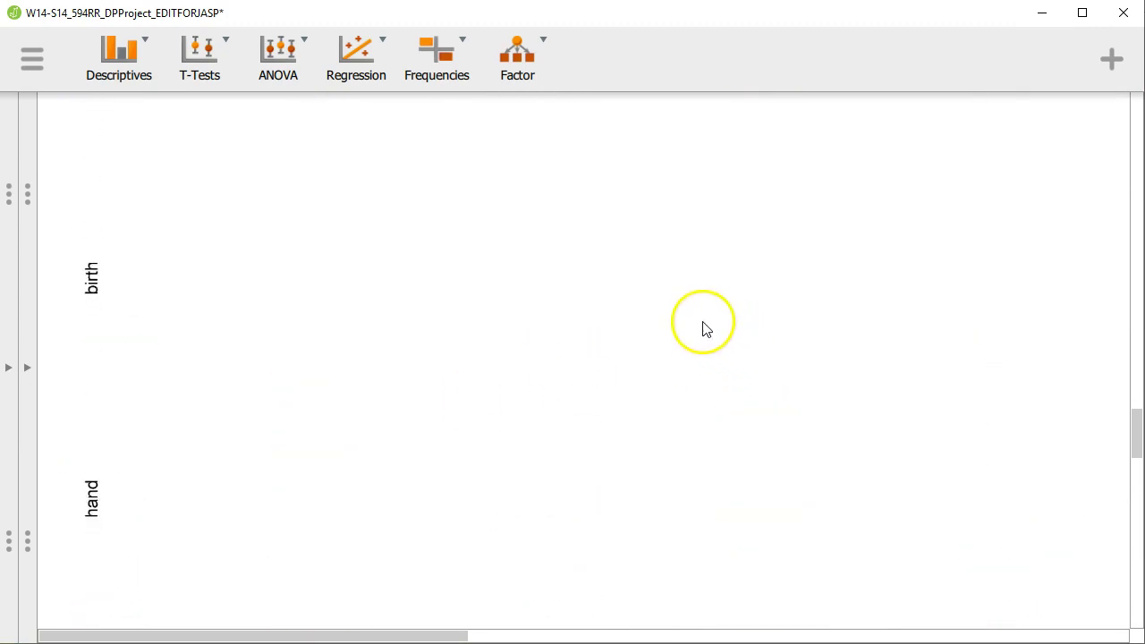
scroll(703, 329, up, 5)
scroll(690, 332, up, 5)
scroll(690, 331, up, 10)
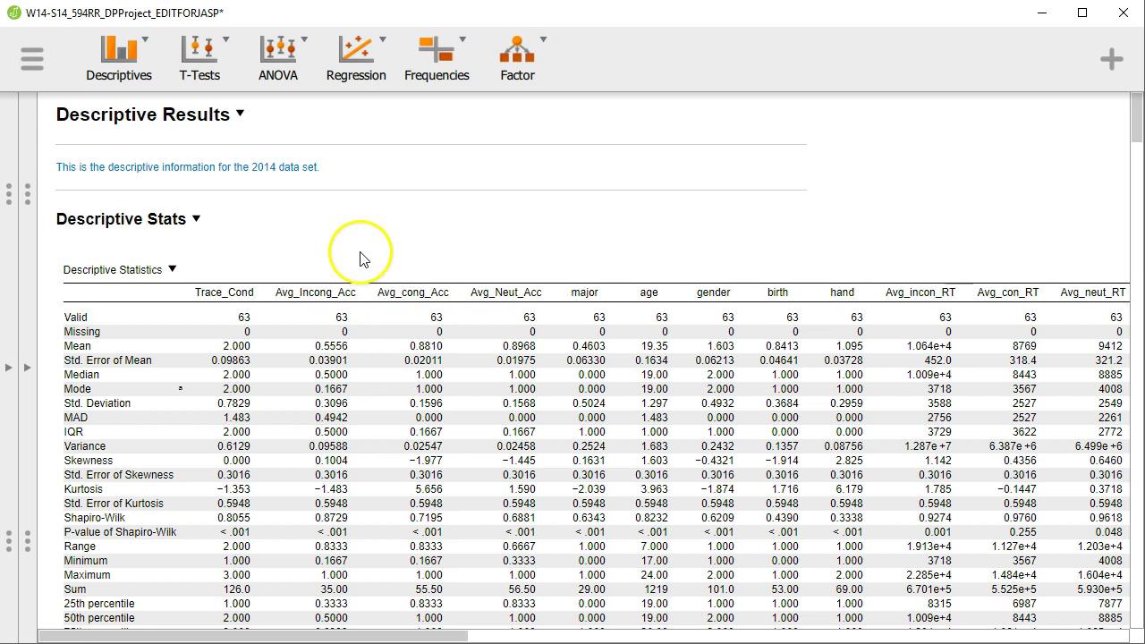
click(314, 242)
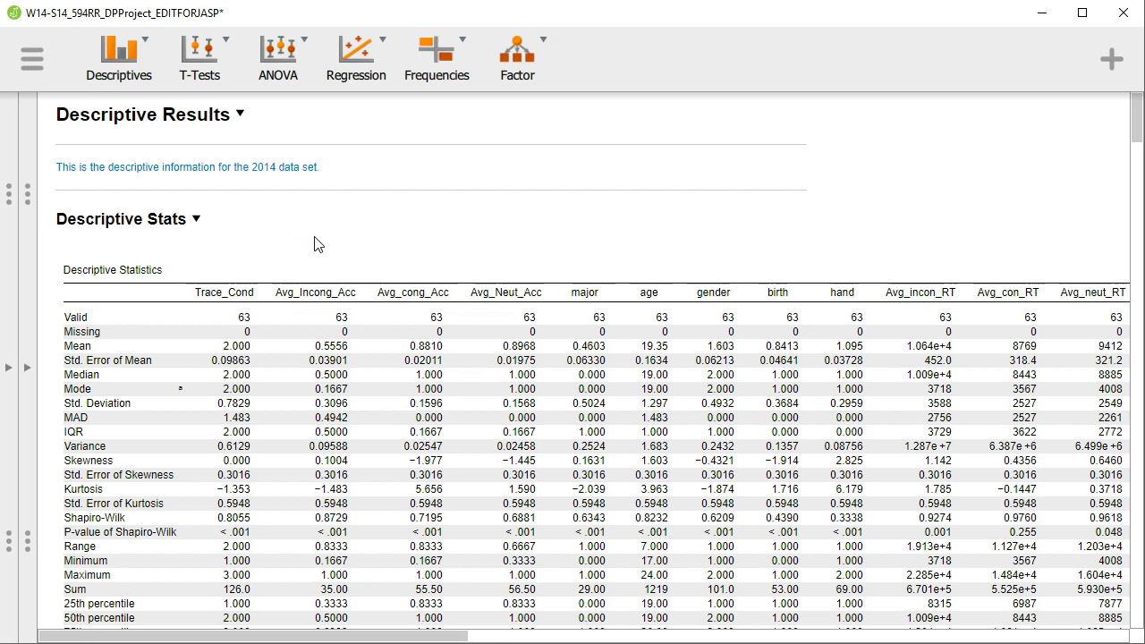
Step: Check the blank Word document, then return to JASP's Descriptive Statistics table
key(alt+Tab)
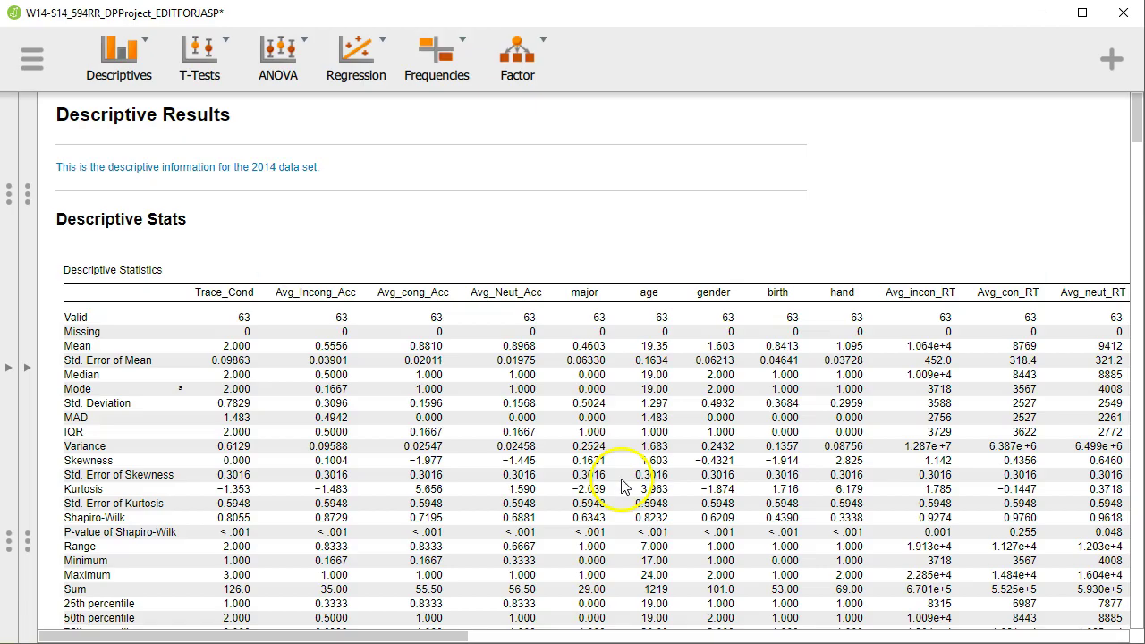
key(alt+Tab)
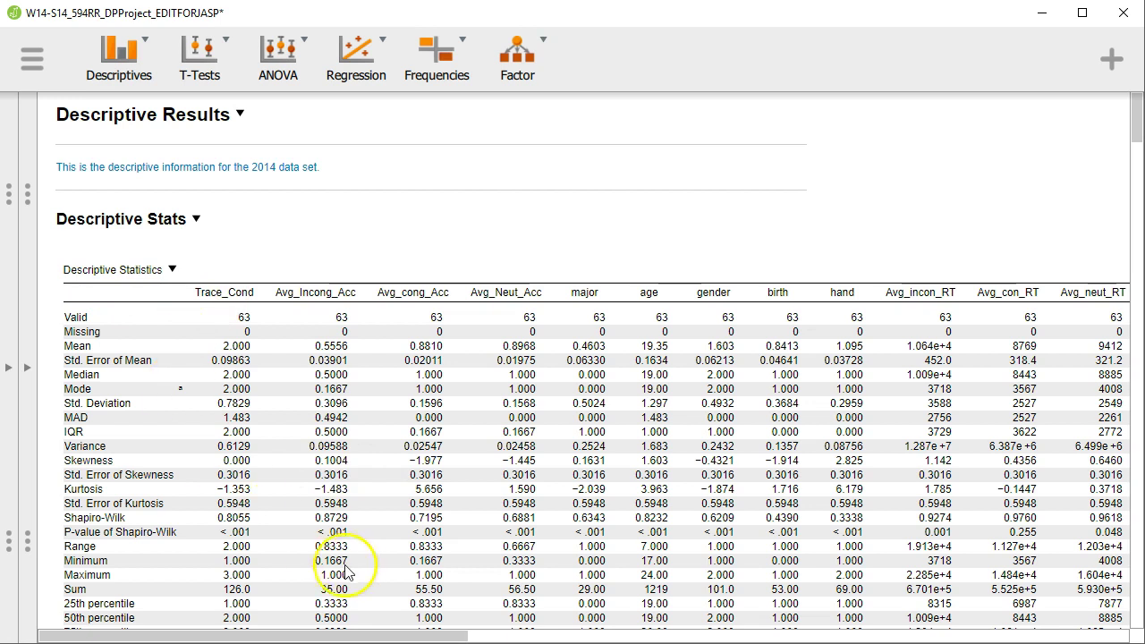
scroll(352, 570, down, 1)
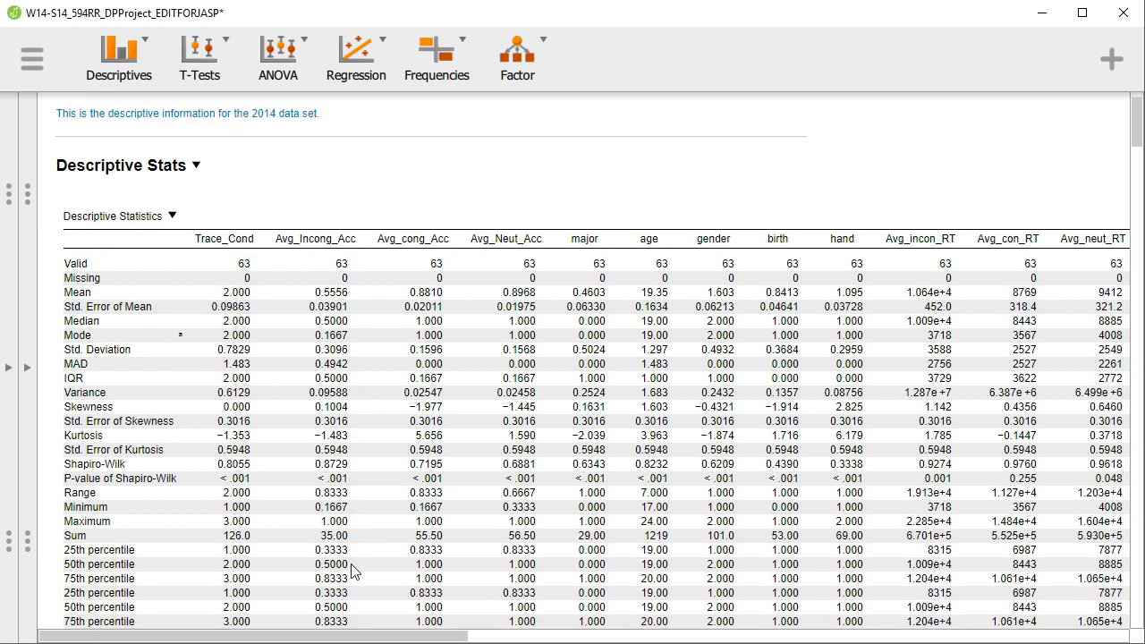
scroll(352, 571, down, 1)
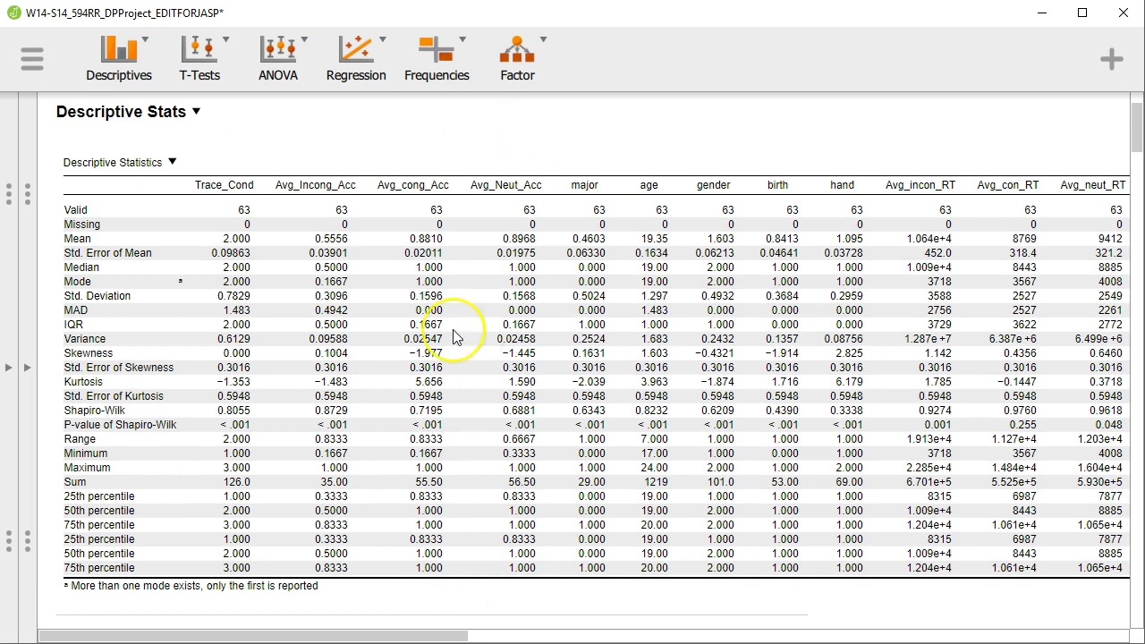
scroll(452, 336, up, 3)
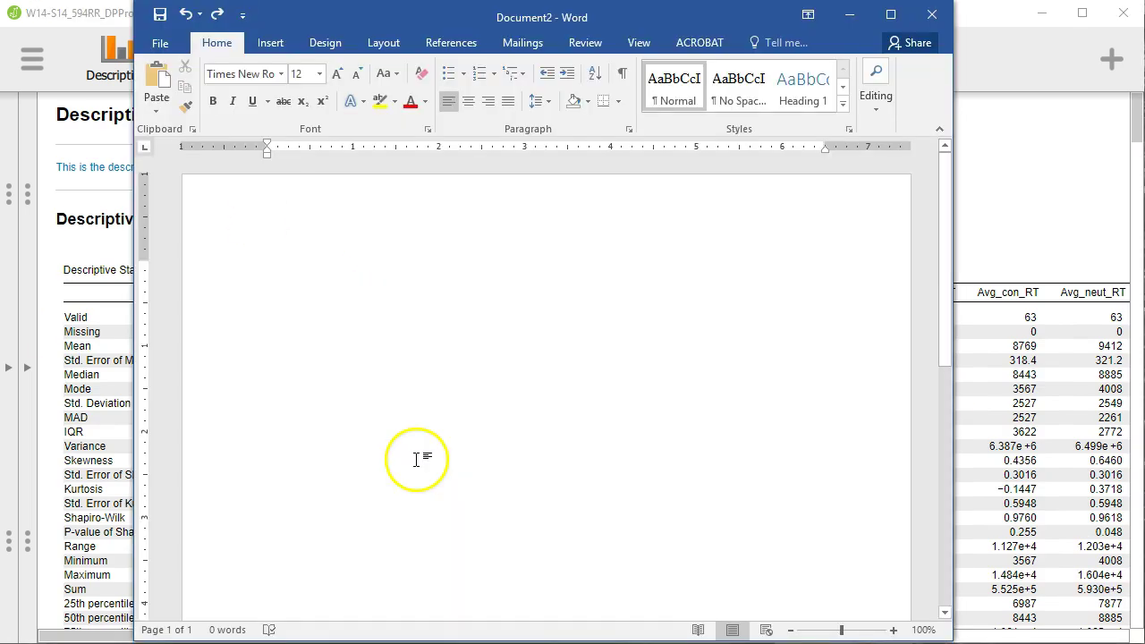
Step: Paste the copied JASP results into the blank Word document
key(alt+Tab)
key(ctrl+v)
scroll(375, 358, up, 2)
scroll(481, 404, up, 4)
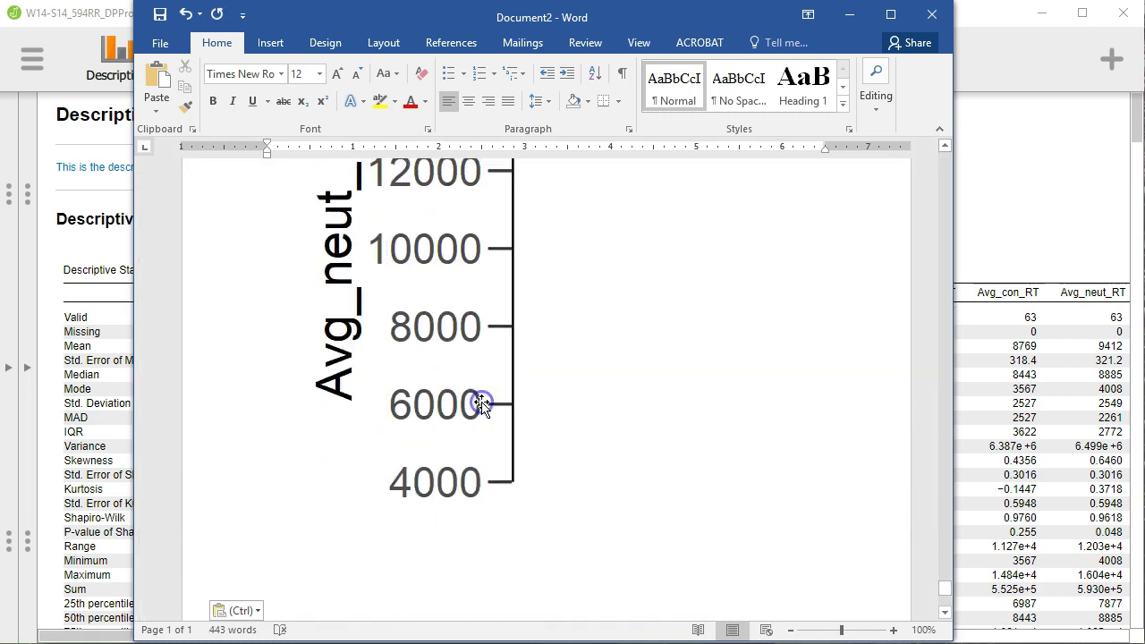
click(481, 404)
scroll(513, 421, up, 5)
scroll(513, 421, up, 5)
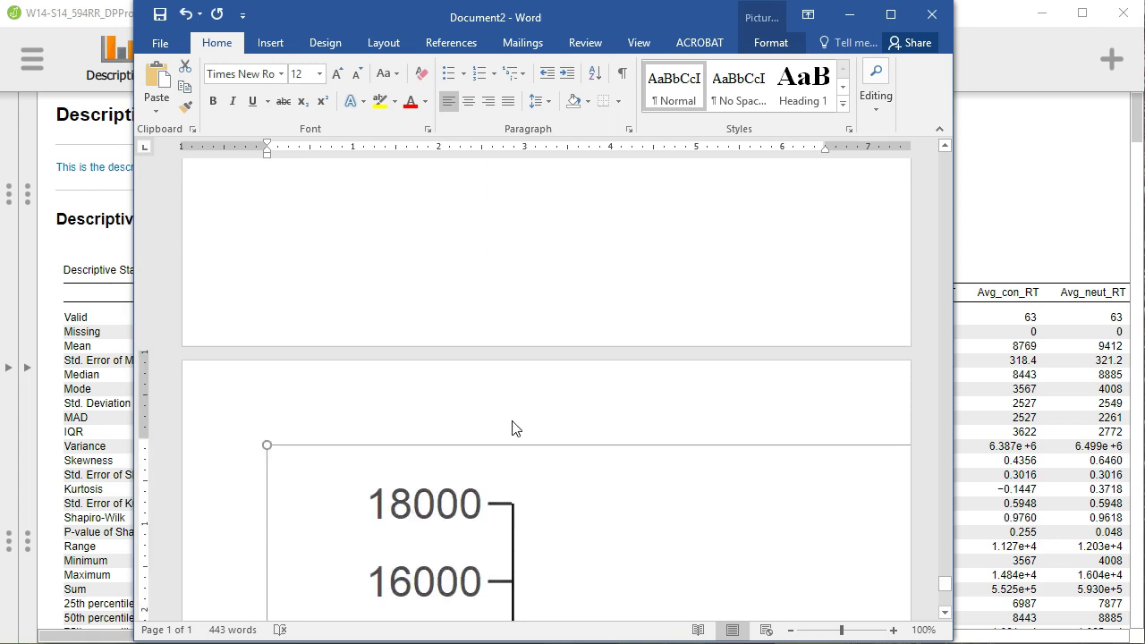
Step: Scroll through the pasted Descriptive Results heading, note and Descriptive Stats table in Word
scroll(514, 429, down, 5)
scroll(511, 417, up, 5)
scroll(506, 418, up, 5)
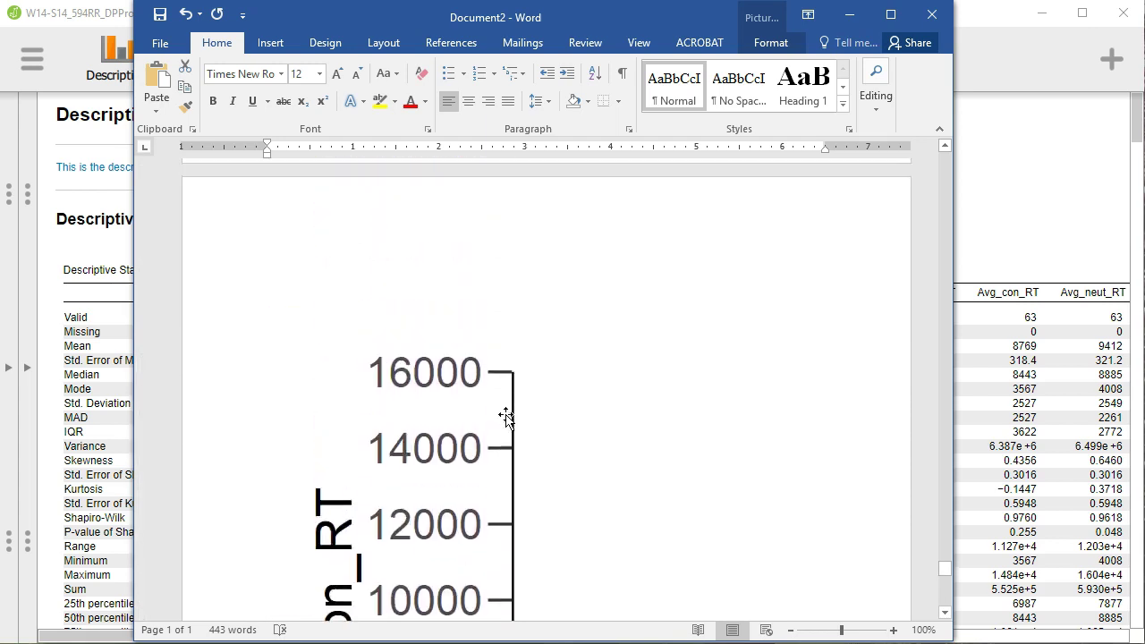
scroll(506, 416, down, 5)
scroll(626, 421, down, 5)
drag(951, 569, 951, 157)
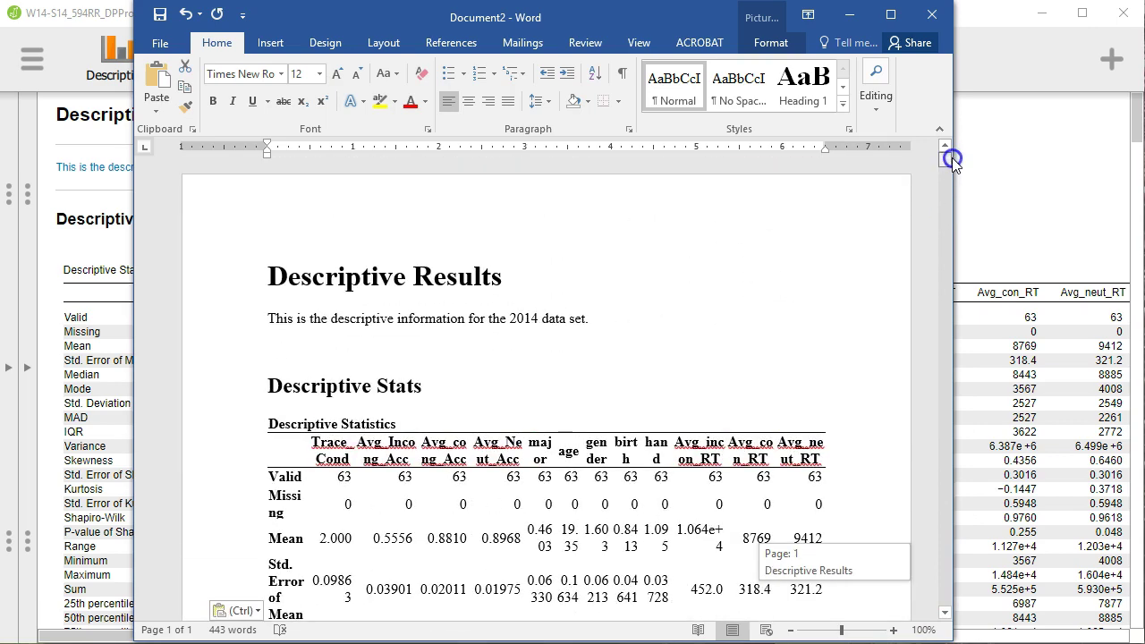
scroll(581, 483, down, 2)
scroll(599, 487, down, 9)
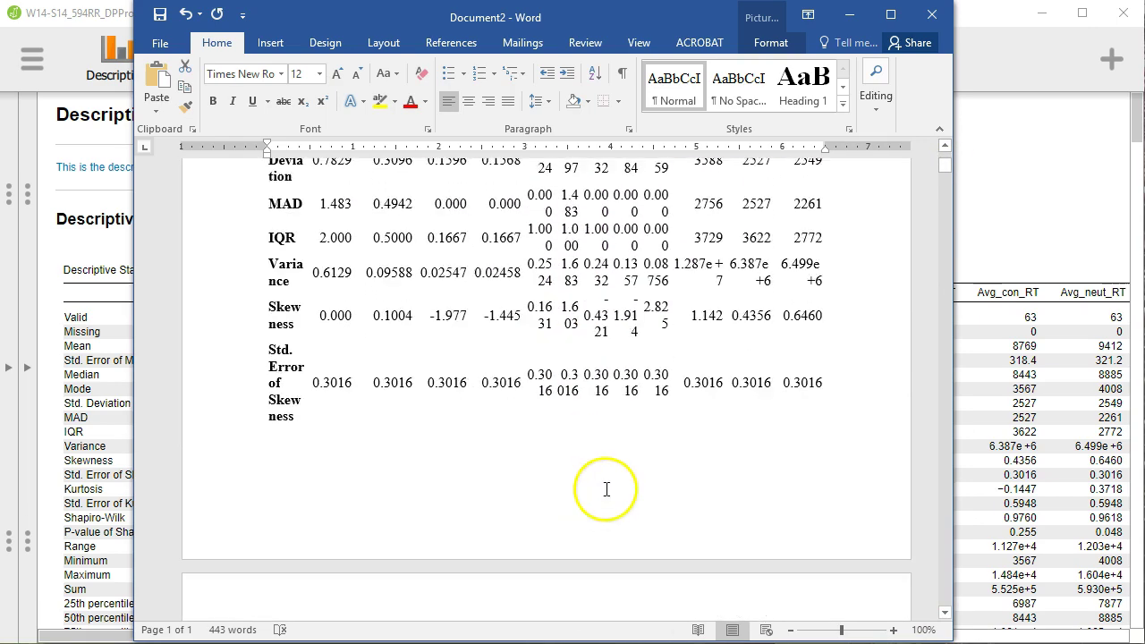
scroll(606, 489, down, 7)
scroll(604, 488, down, 5)
scroll(603, 486, up, 7)
scroll(603, 483, up, 1)
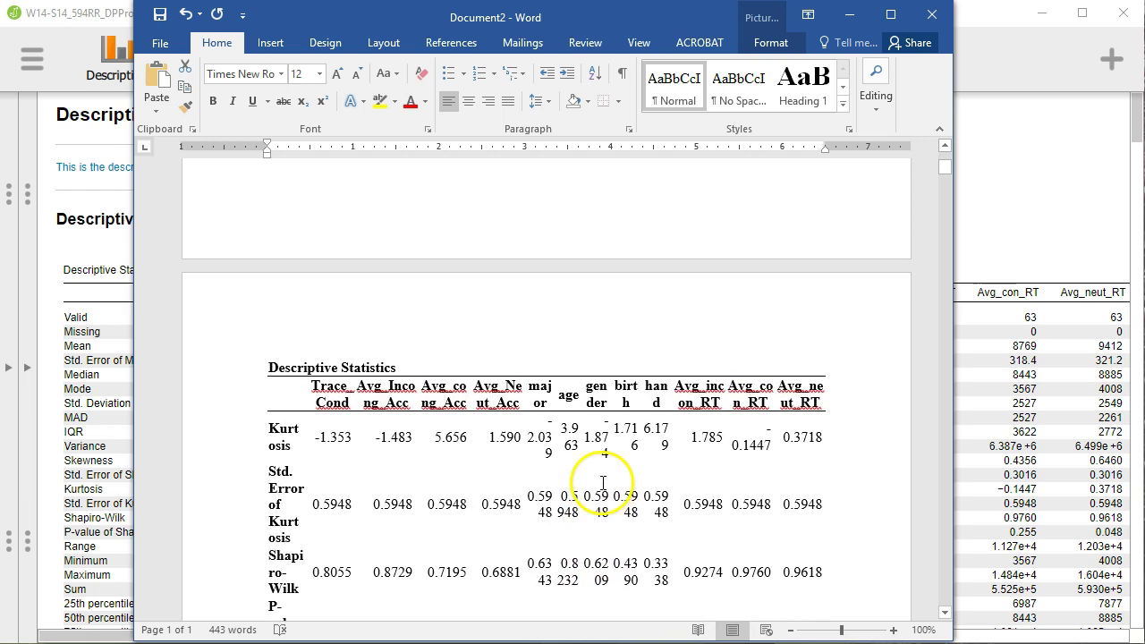
scroll(603, 483, up, 3)
scroll(593, 480, up, 5)
scroll(608, 465, up, 4)
scroll(593, 465, up, 4)
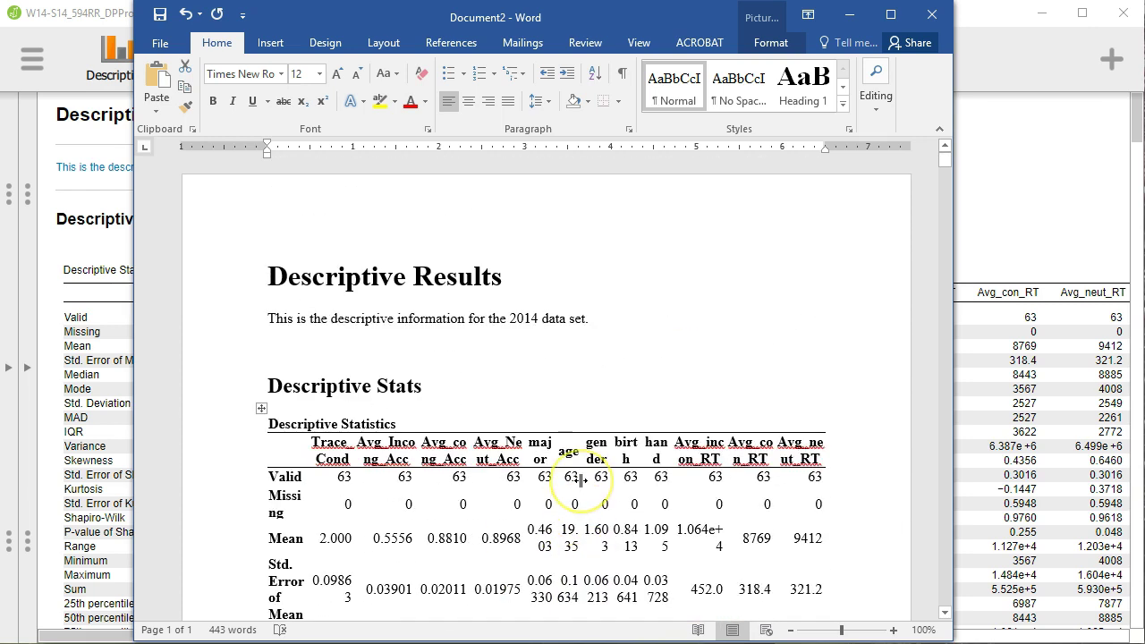
scroll(580, 480, down, 1)
scroll(581, 480, down, 3)
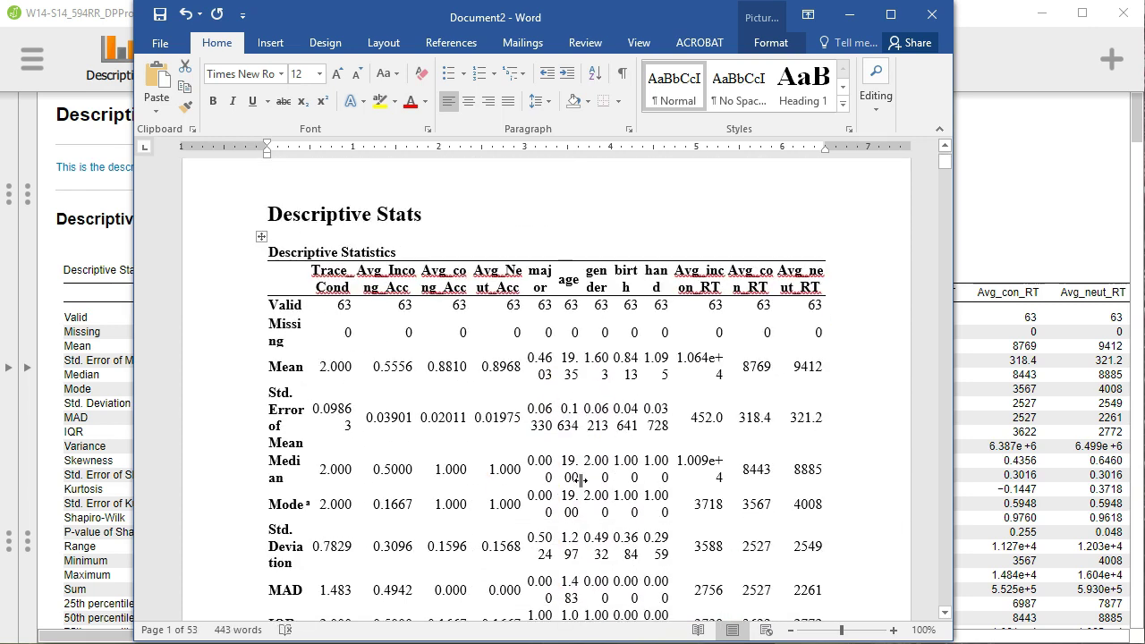
scroll(625, 375, down, 8)
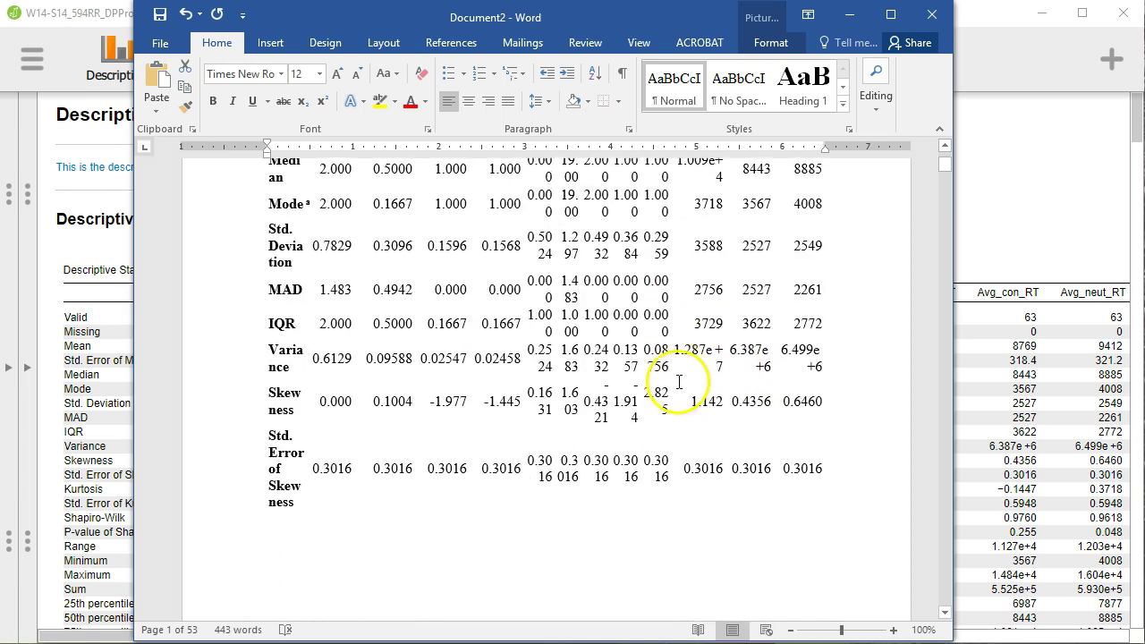
scroll(688, 411, down, 5)
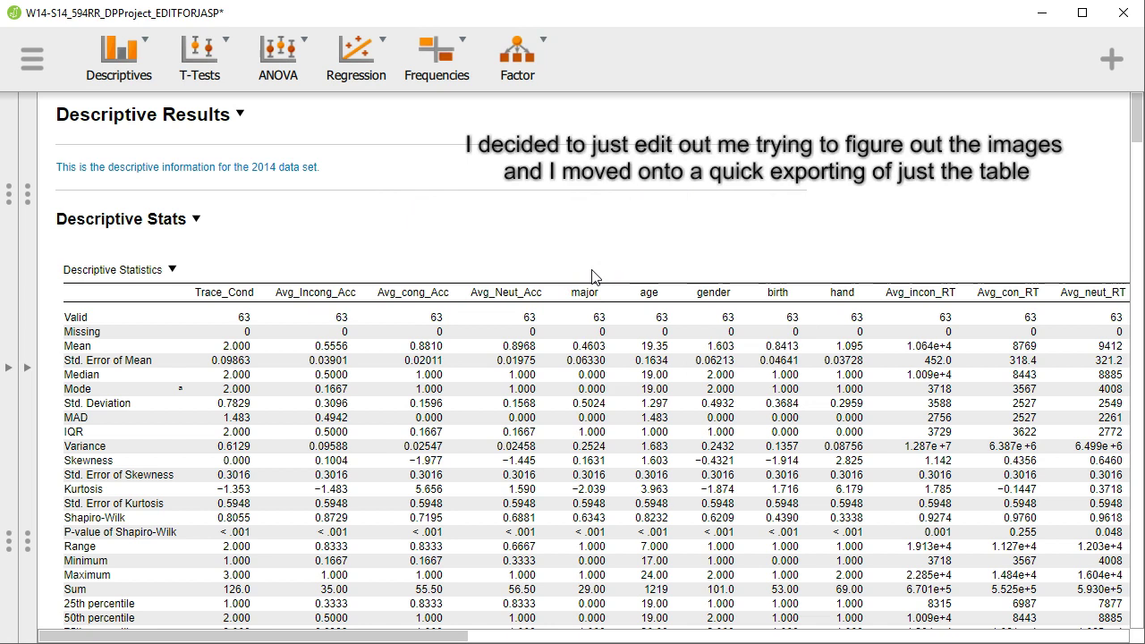
Step: Scroll down through the JASP results, past the correlation plots and boxplots
scroll(591, 276, down, 3)
click(602, 288)
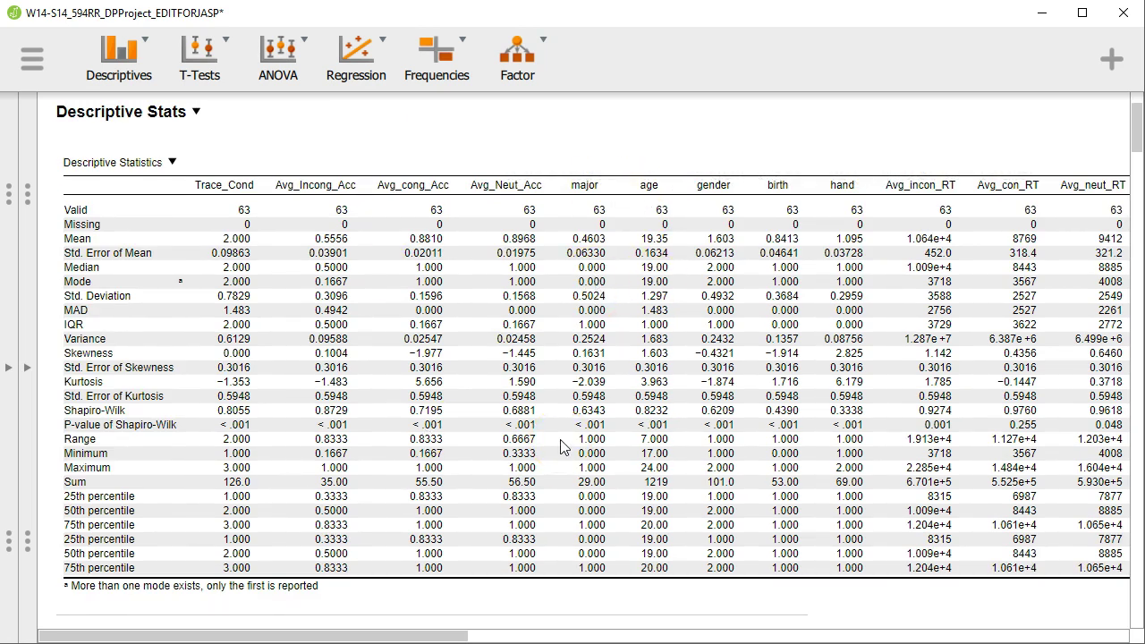
scroll(564, 447, up, 3)
scroll(564, 447, down, 10)
scroll(1047, 536, down, 8)
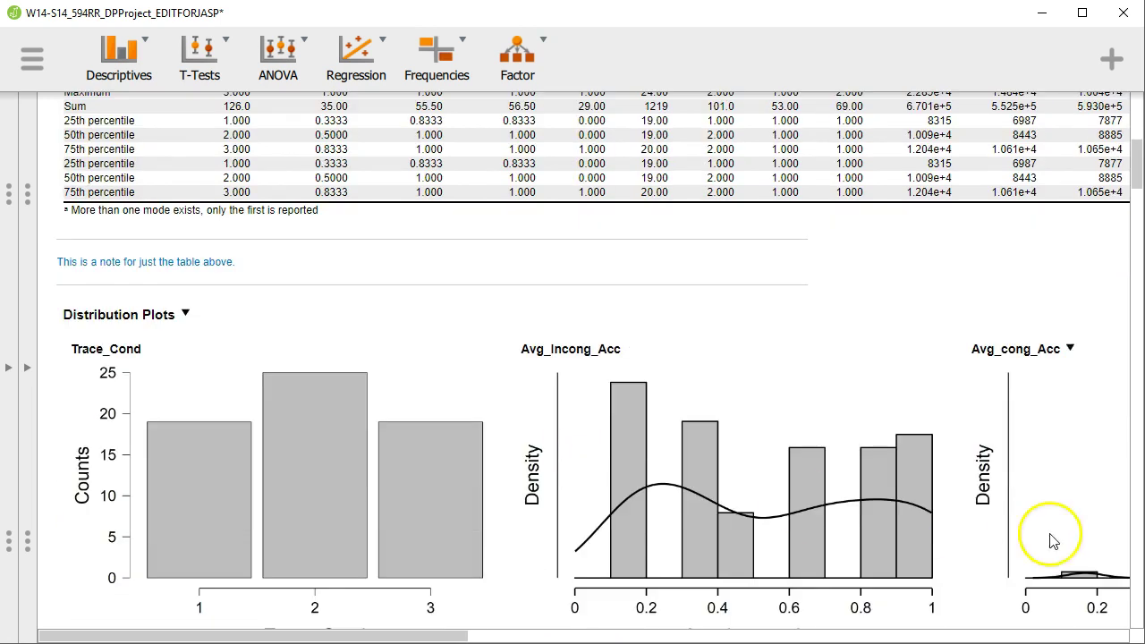
scroll(699, 490, down, 15)
scroll(698, 490, down, 5)
scroll(687, 487, down, 5)
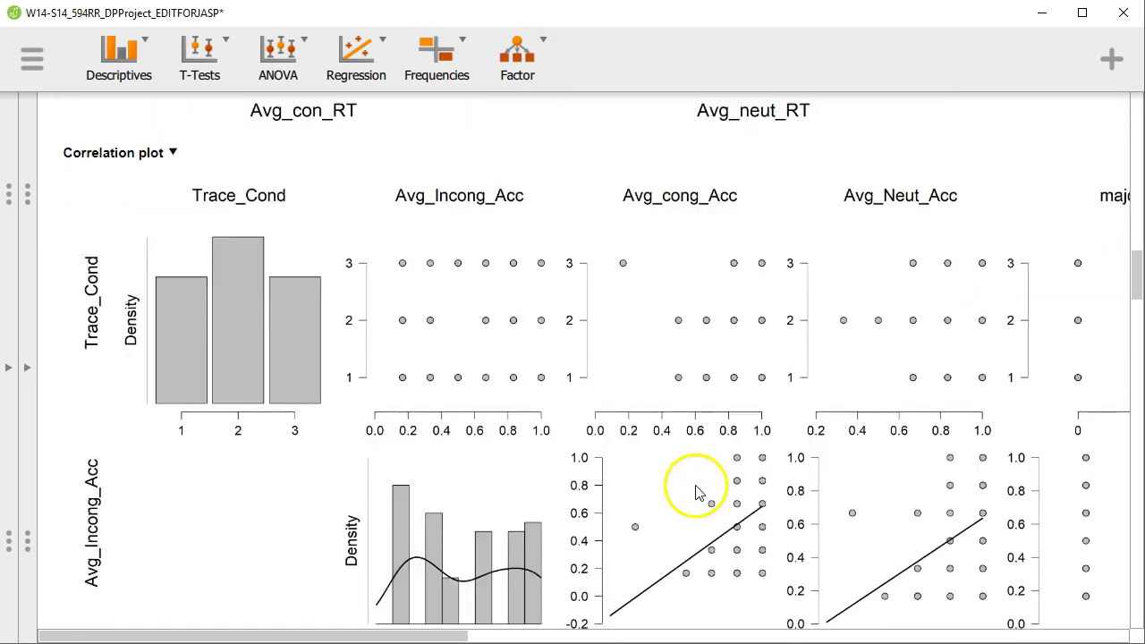
scroll(684, 488, down, 5)
scroll(689, 489, down, 5)
scroll(694, 490, up, 5)
scroll(694, 490, down, 10)
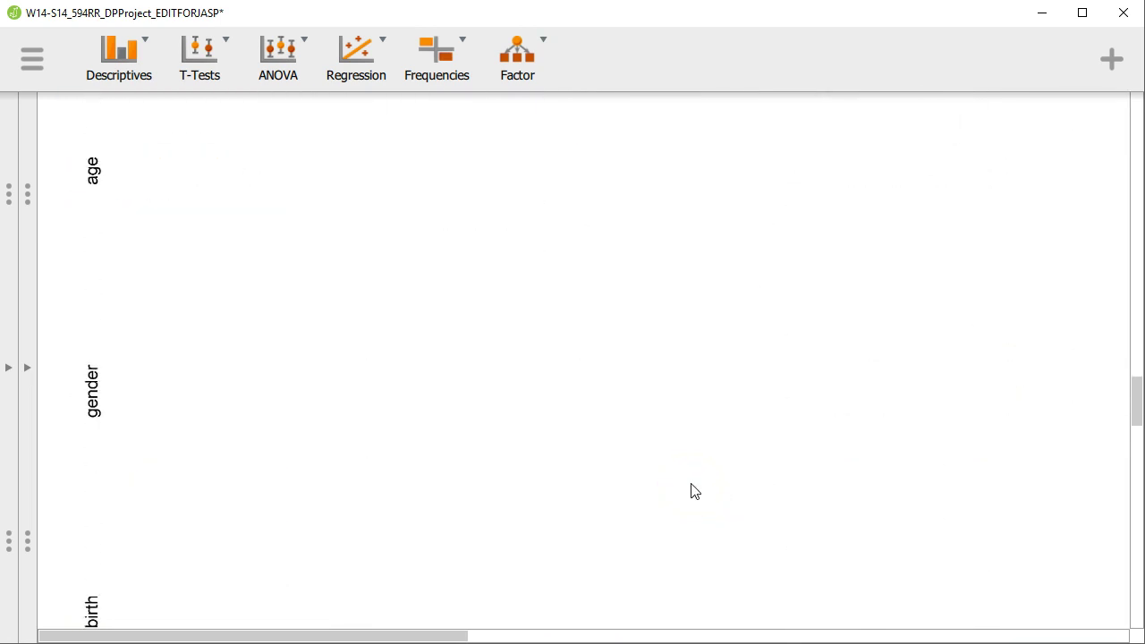
scroll(694, 490, down, 10)
scroll(694, 490, down, 8)
scroll(690, 490, down, 9)
scroll(690, 490, down, 1)
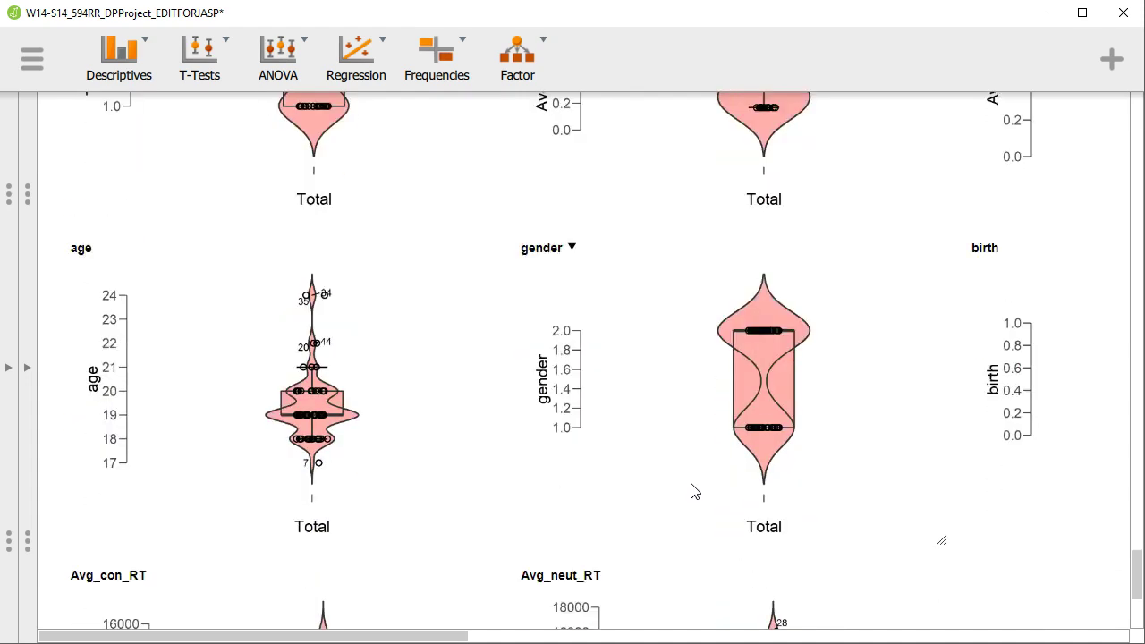
scroll(690, 490, down, 5)
Step: Scroll back up to the Descriptive Statistics table and its note
scroll(690, 490, up, 5)
scroll(690, 490, up, 3)
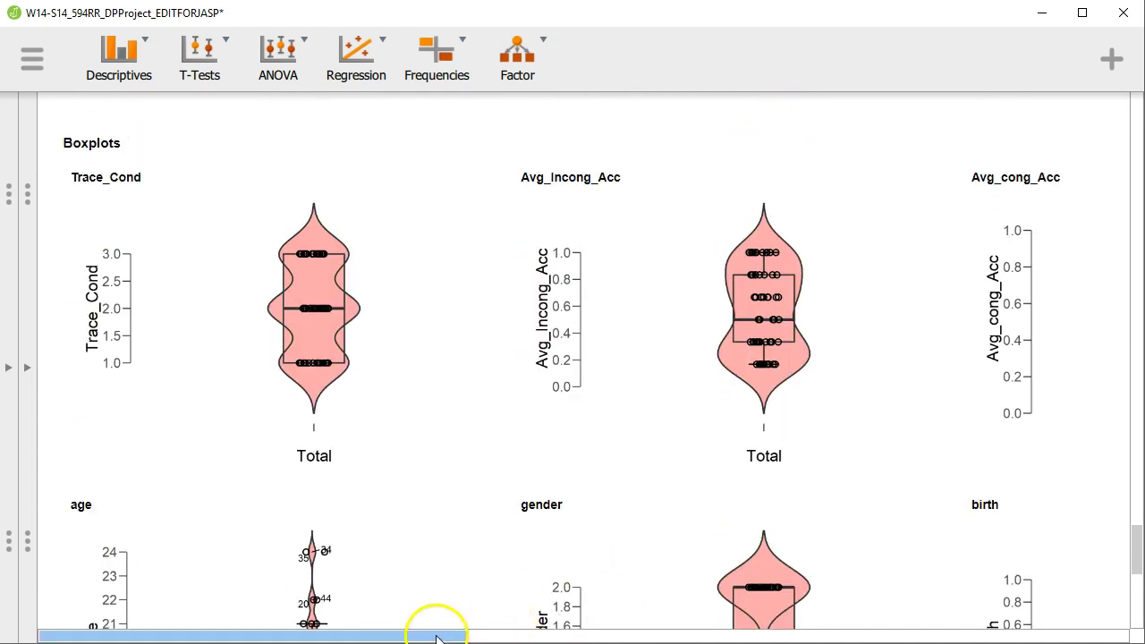
mouse_move(435, 635)
mouse_down()
mouse_move(831, 635)
mouse_move(1011, 617)
mouse_move(424, 635)
mouse_up()
scroll(1011, 617, up, 10)
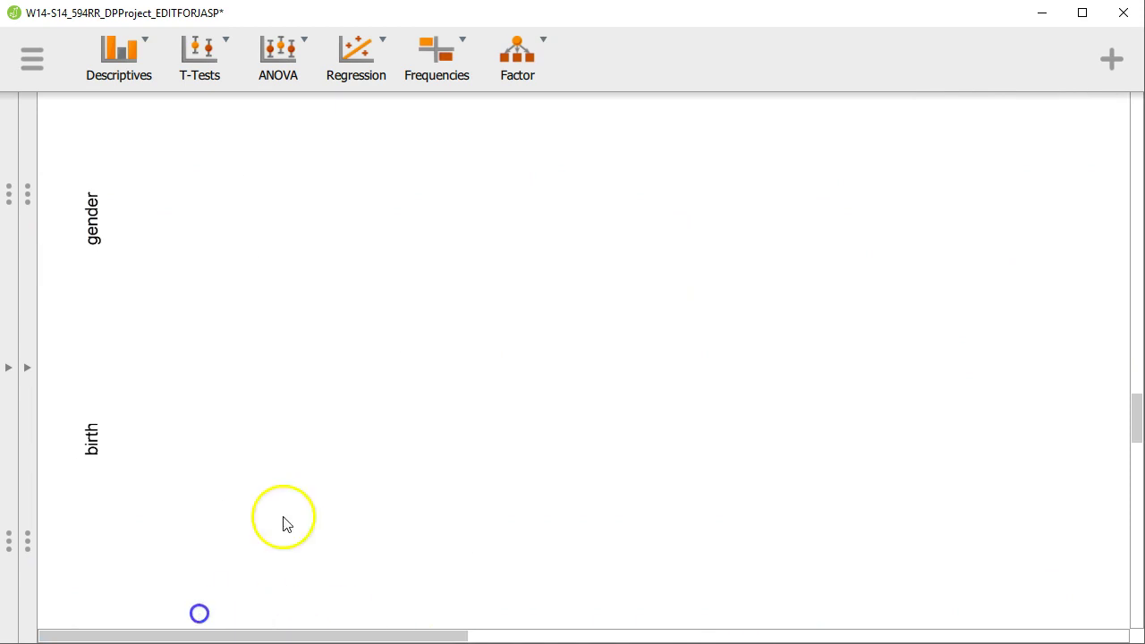
scroll(281, 524, up, 4)
scroll(350, 489, up, 7)
scroll(349, 488, up, 5)
scroll(349, 487, up, 5)
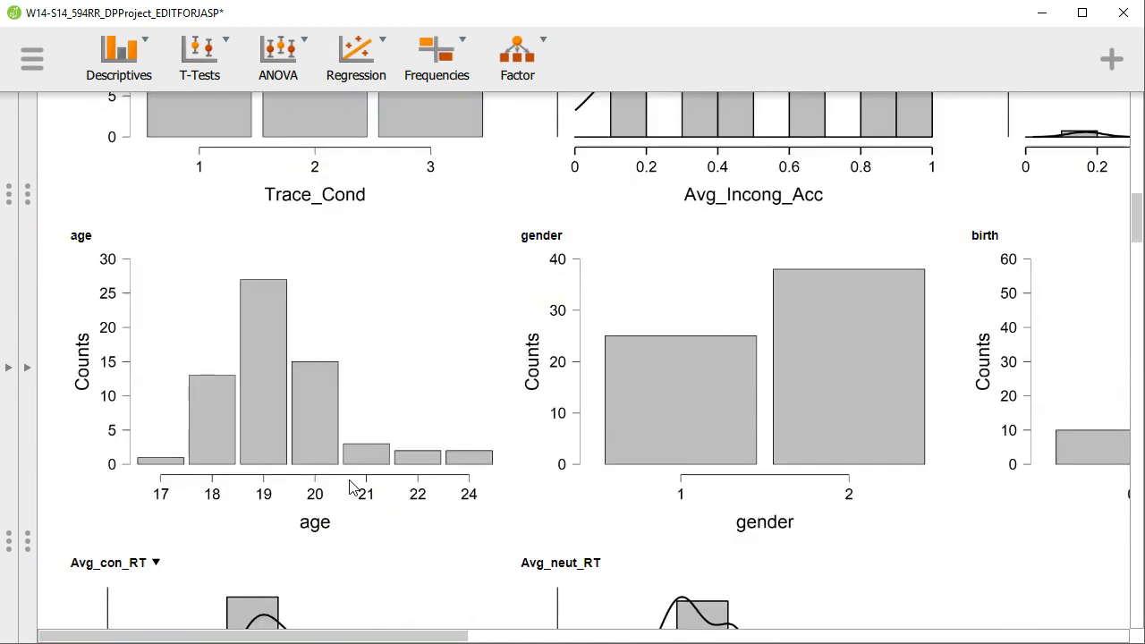
scroll(350, 488, up, 5)
scroll(350, 487, up, 4)
scroll(437, 458, up, 1)
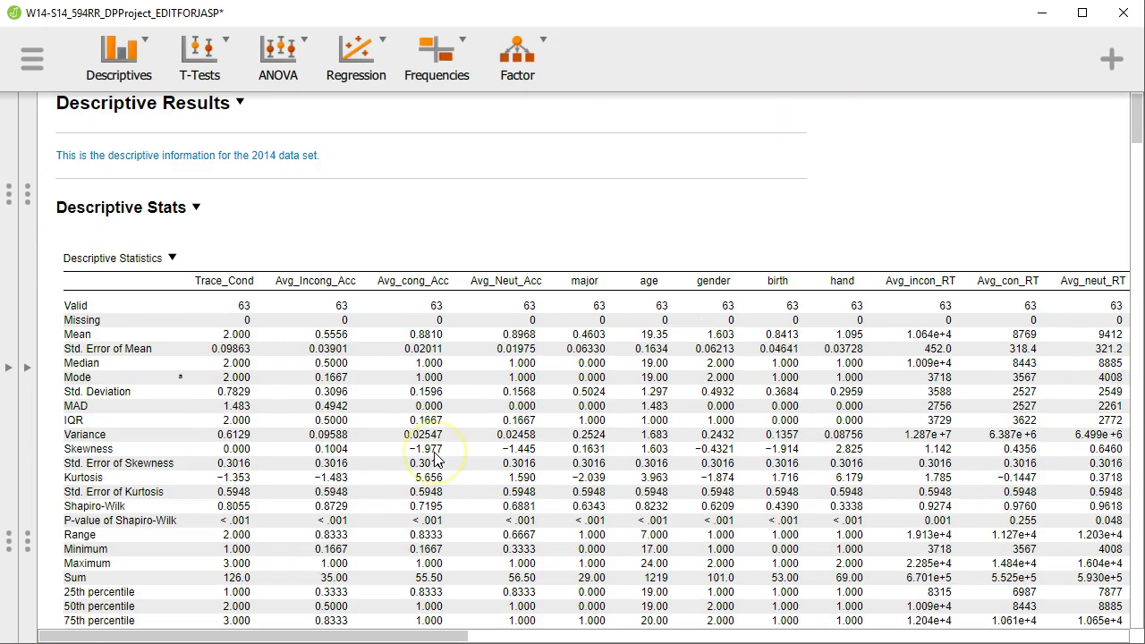
scroll(436, 457, down, 1)
scroll(436, 458, down, 1)
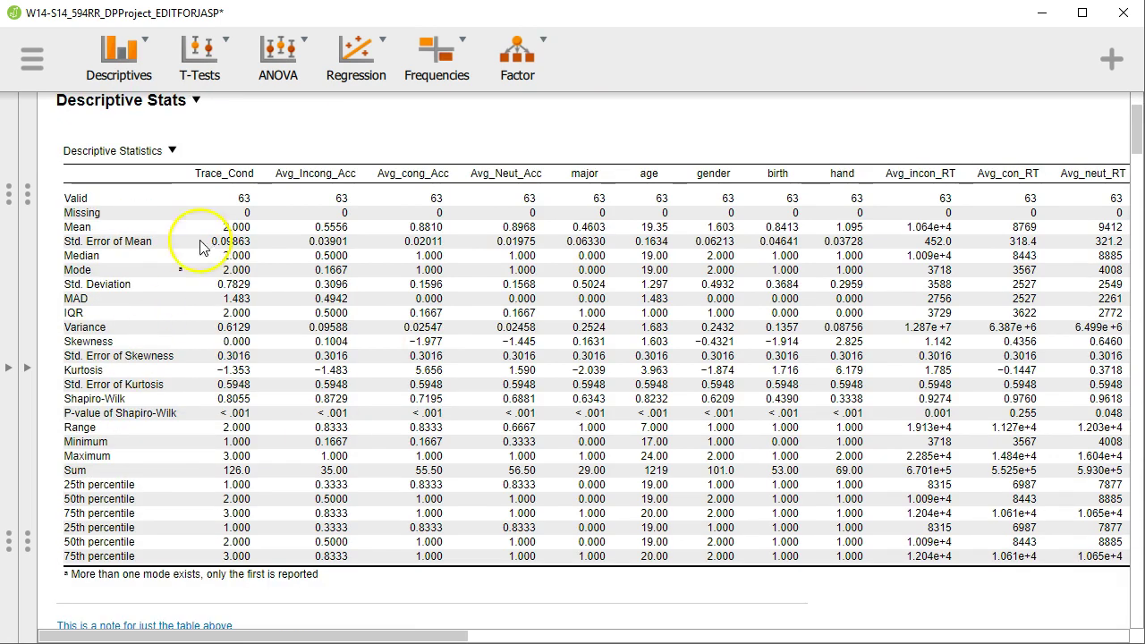
Step: Copy the Descriptive Statistics table using its JASP title dropdown
click(172, 151)
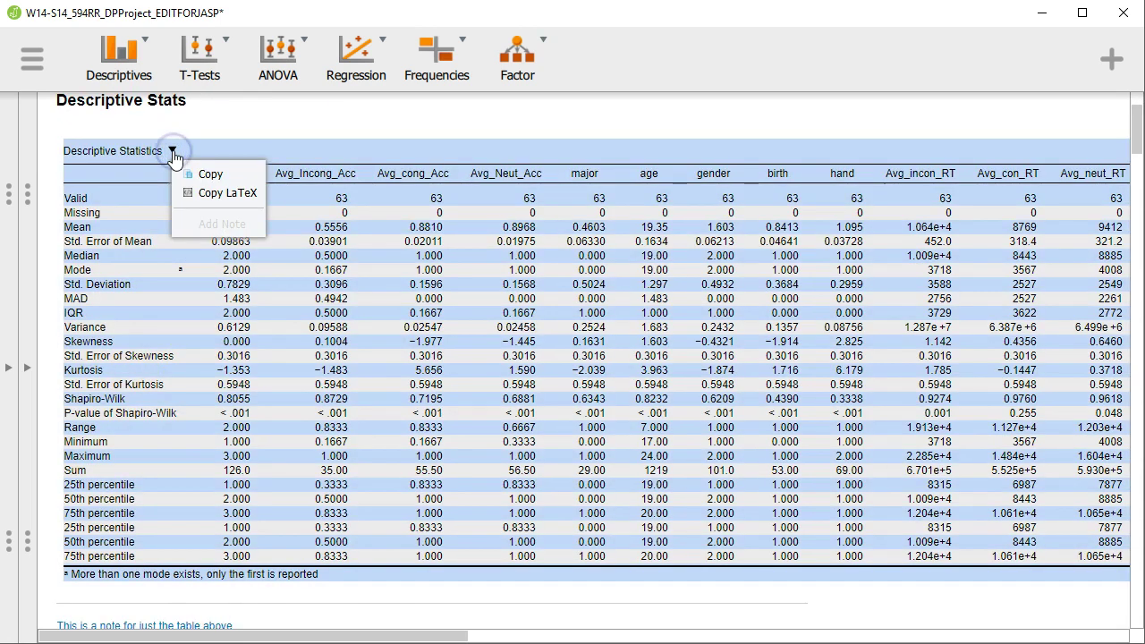
click(204, 175)
click(211, 174)
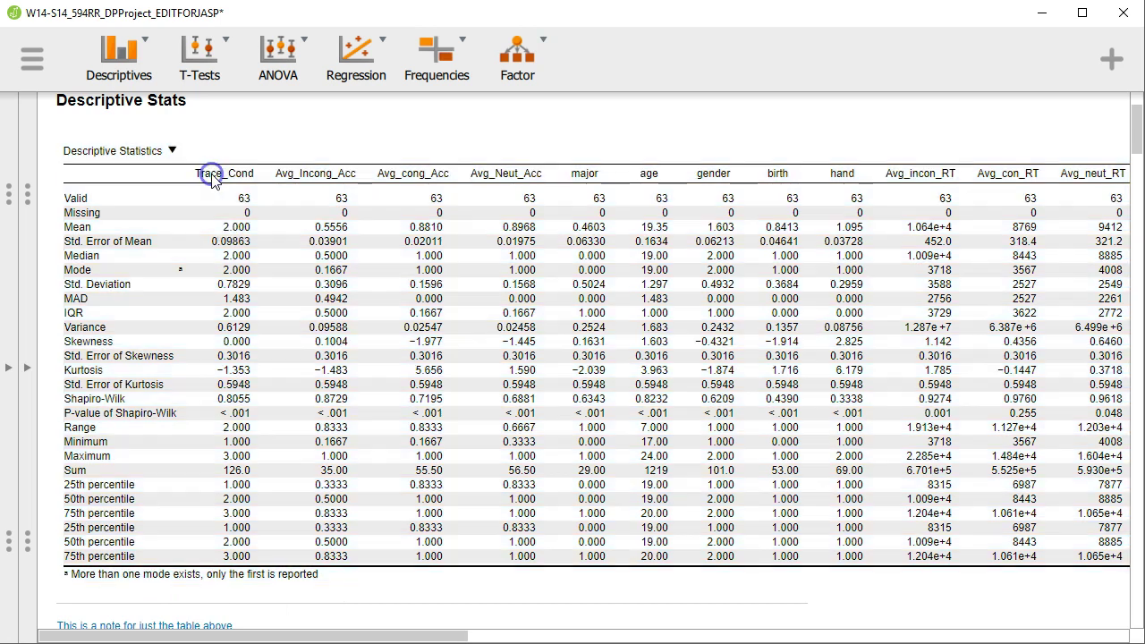
Step: Paste the table onto Word's blank page and review its Valid-through-Kurtosis rows
key(alt+Tab)
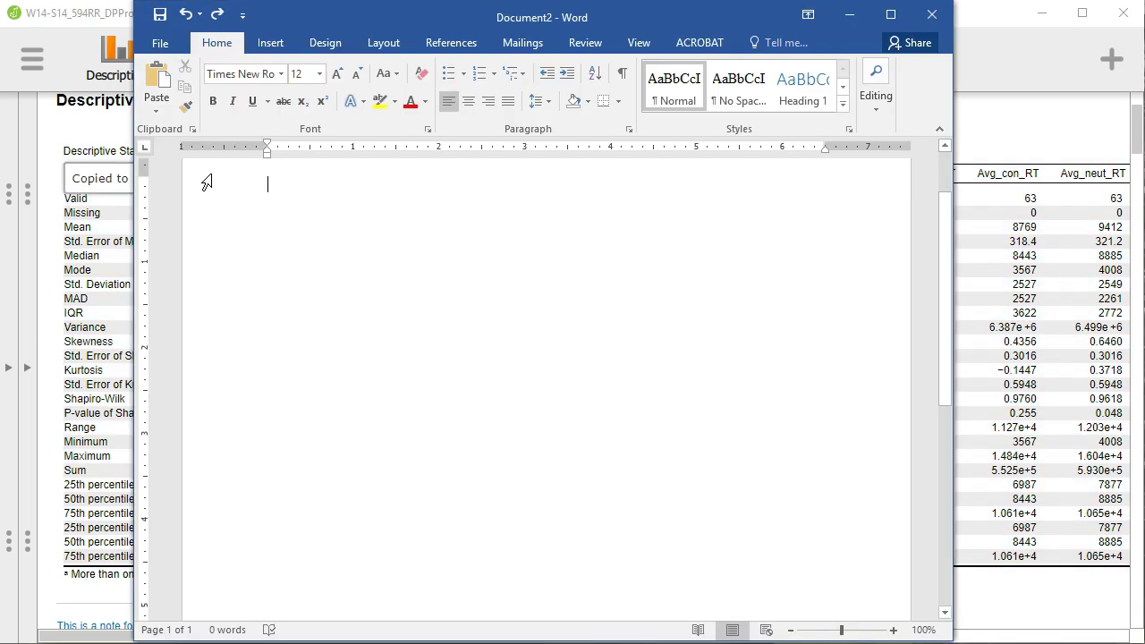
click(266, 194)
key(ctrl+v)
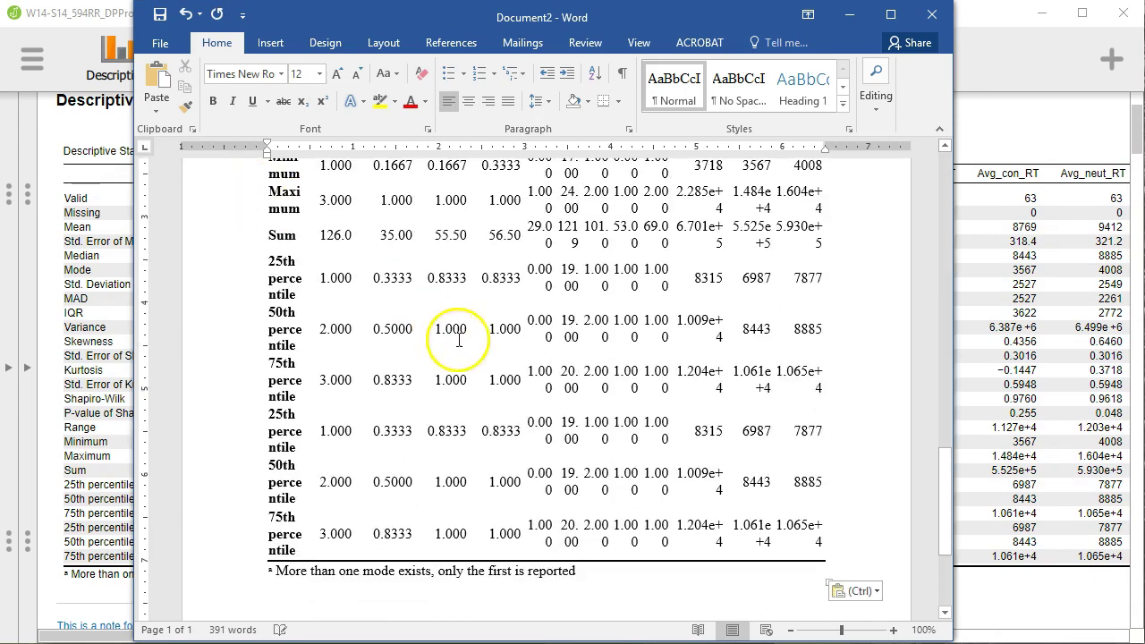
scroll(569, 546, up, 20)
scroll(569, 546, down, 13)
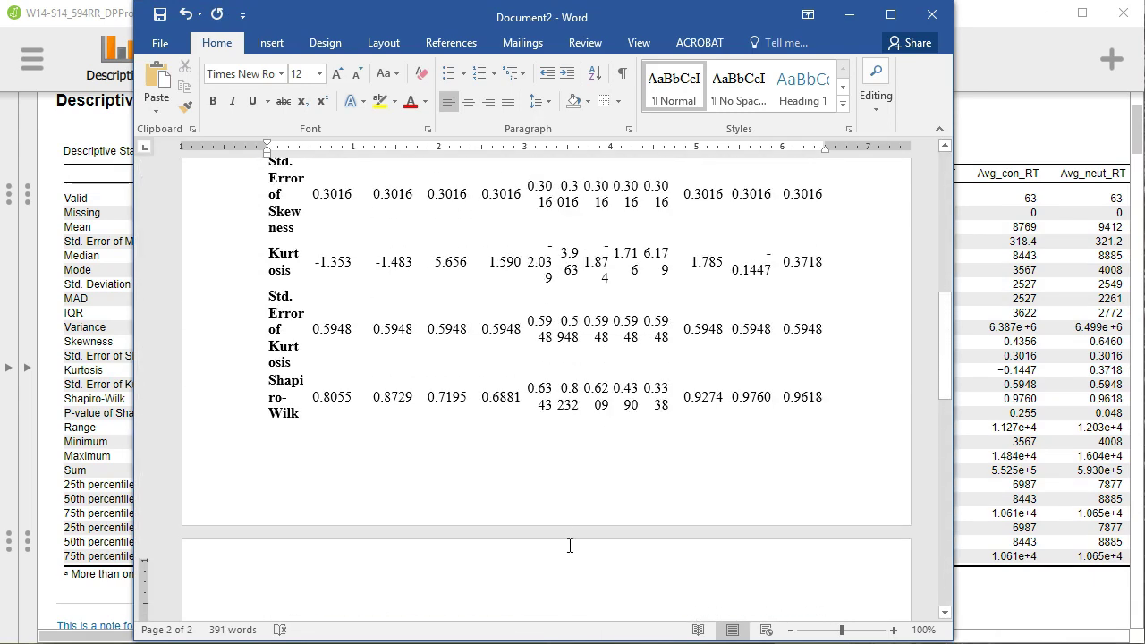
scroll(570, 546, up, 6)
scroll(569, 545, up, 8)
scroll(570, 545, up, 2)
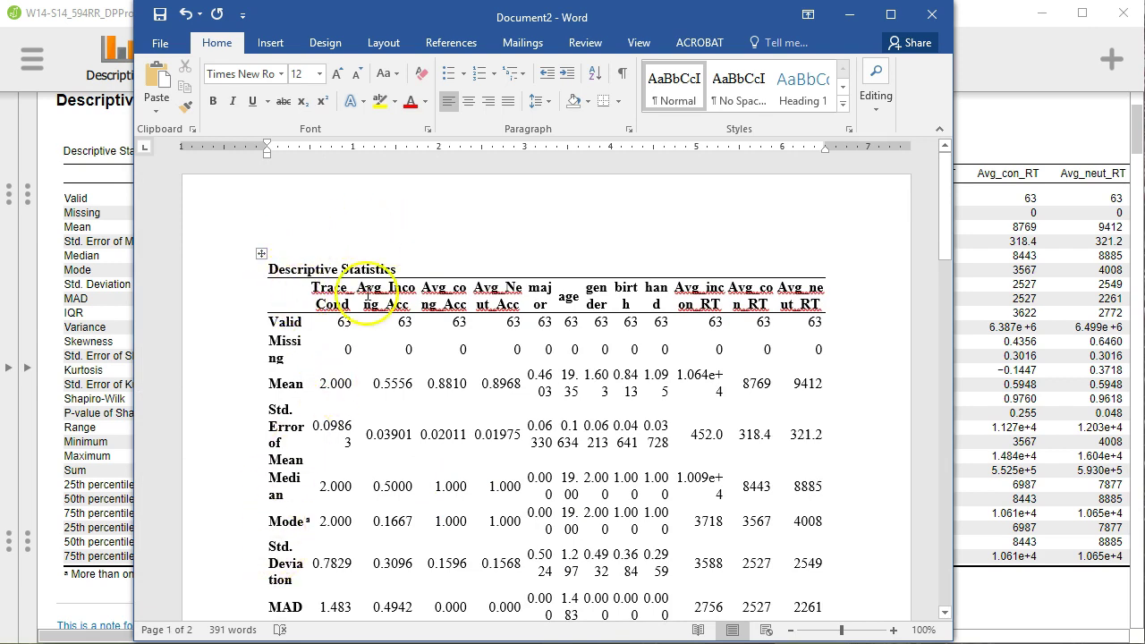
scroll(444, 331, down, 1)
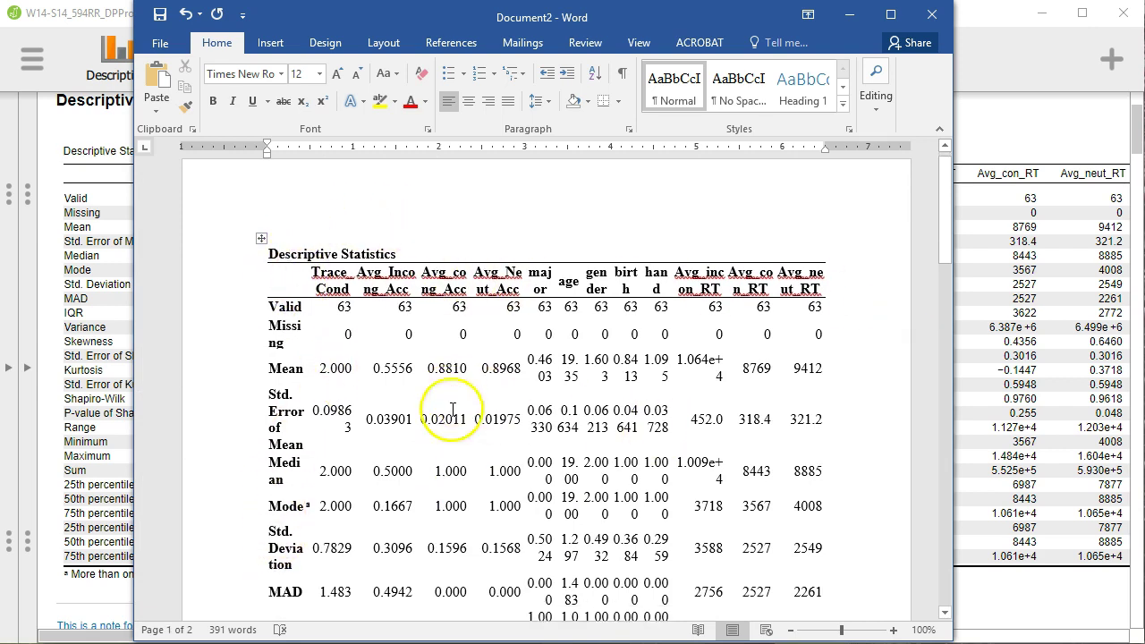
scroll(365, 434, down, 3)
scroll(406, 299, up, 3)
scroll(747, 257, down, 1)
scroll(715, 313, down, 3)
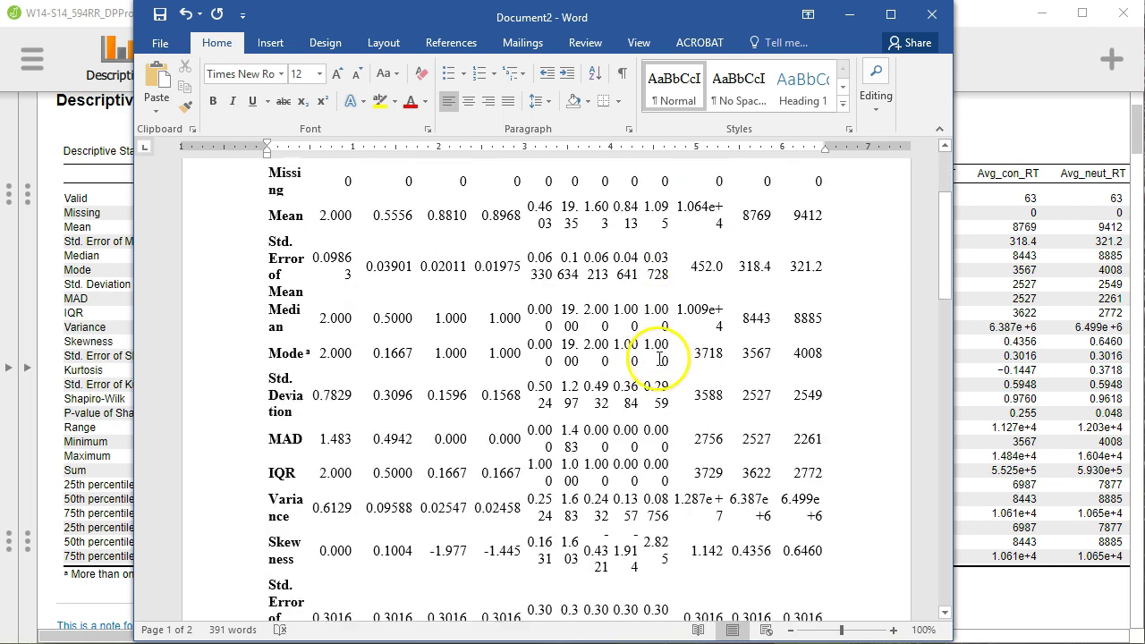
scroll(689, 295, down, 5)
scroll(667, 358, down, 9)
scroll(657, 356, up, 8)
scroll(658, 357, up, 1)
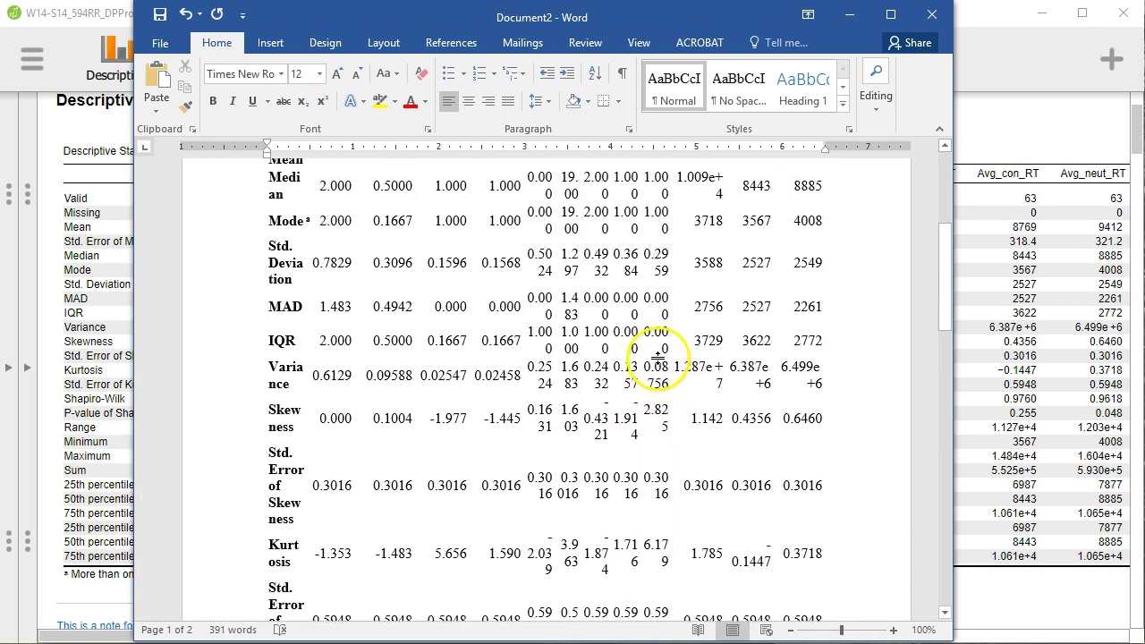
scroll(658, 358, up, 5)
scroll(659, 357, up, 2)
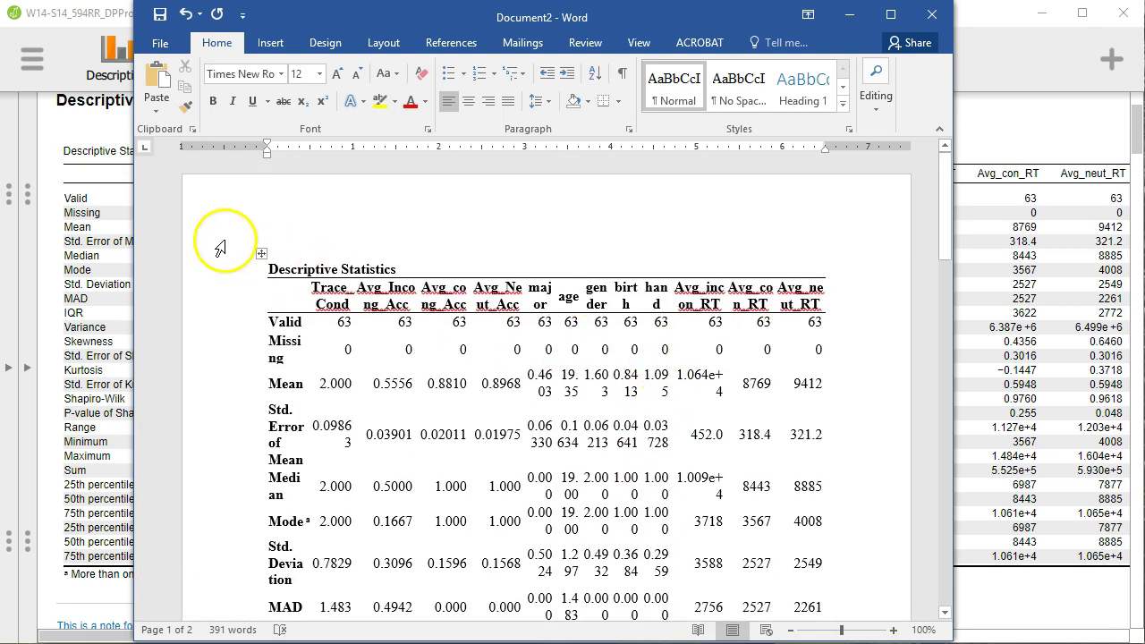
click(380, 44)
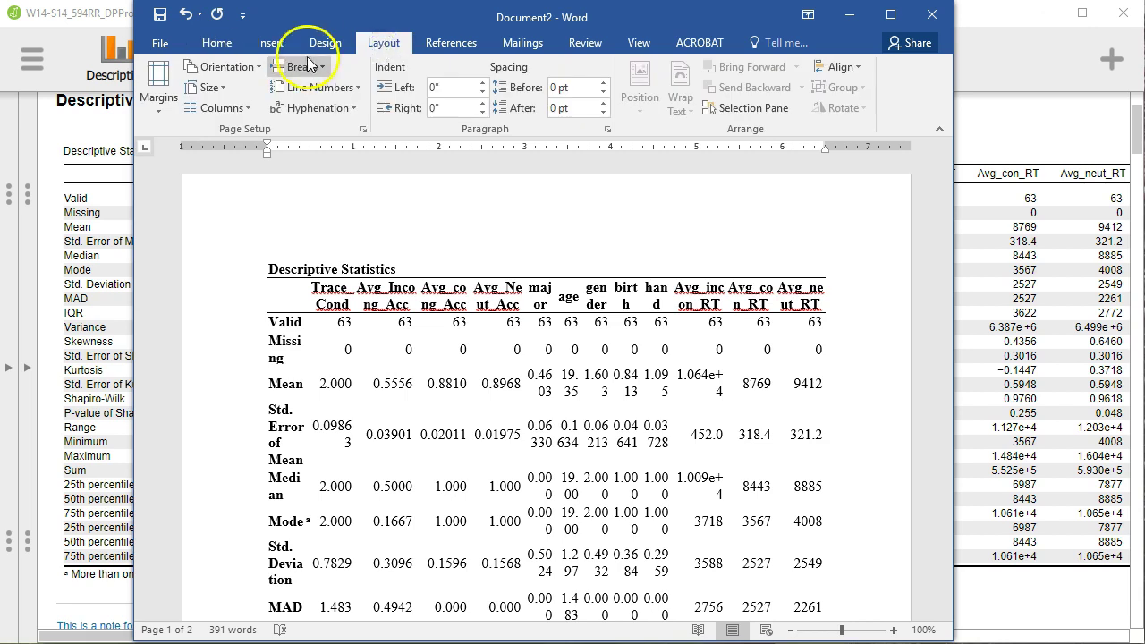
click(151, 84)
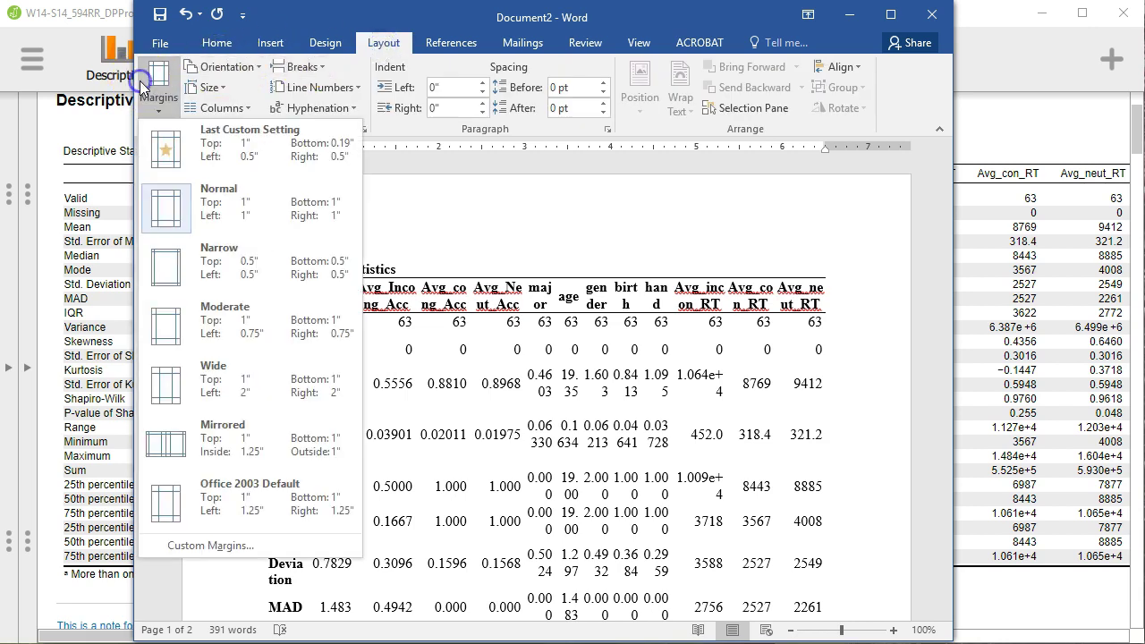
click(273, 268)
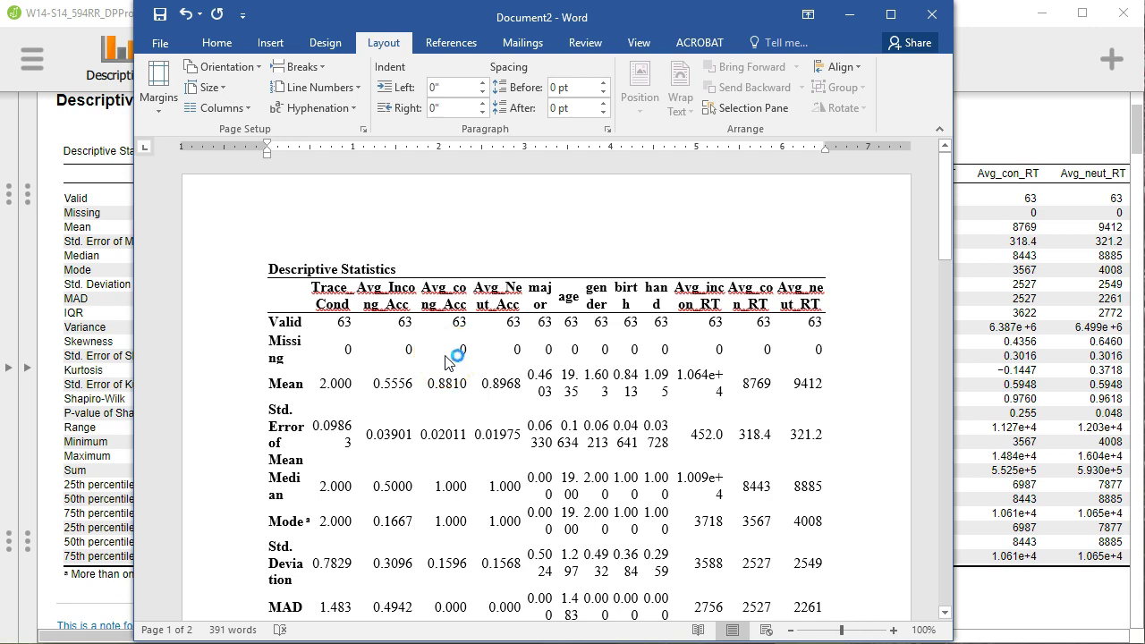
scroll(448, 363, down, 10)
scroll(447, 362, down, 5)
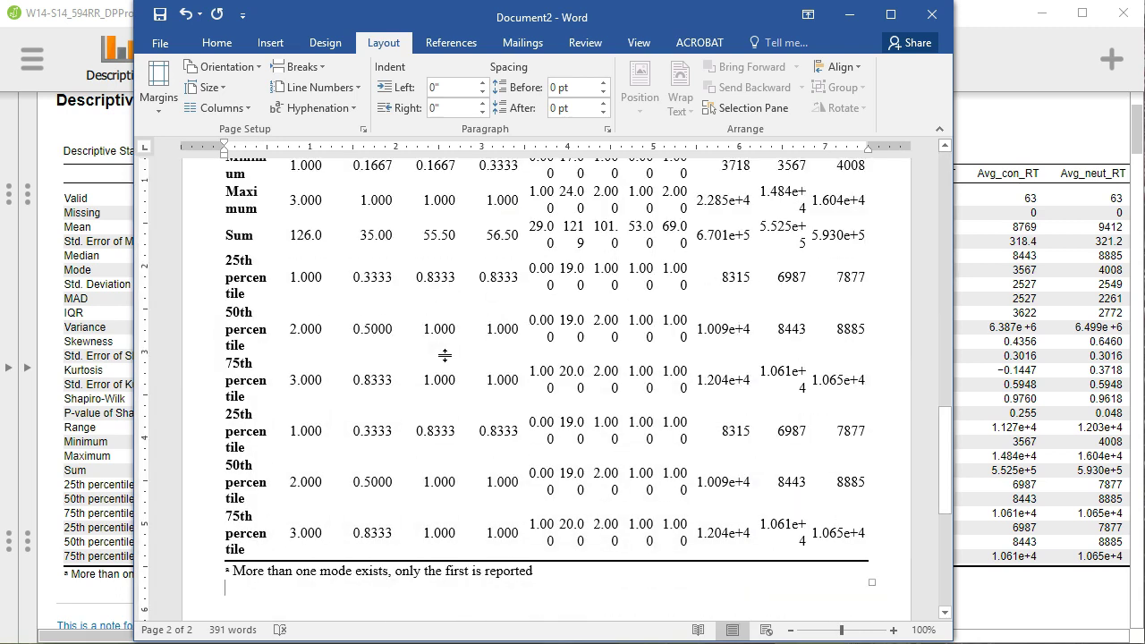
scroll(523, 572, up, 5)
scroll(546, 511, up, 1)
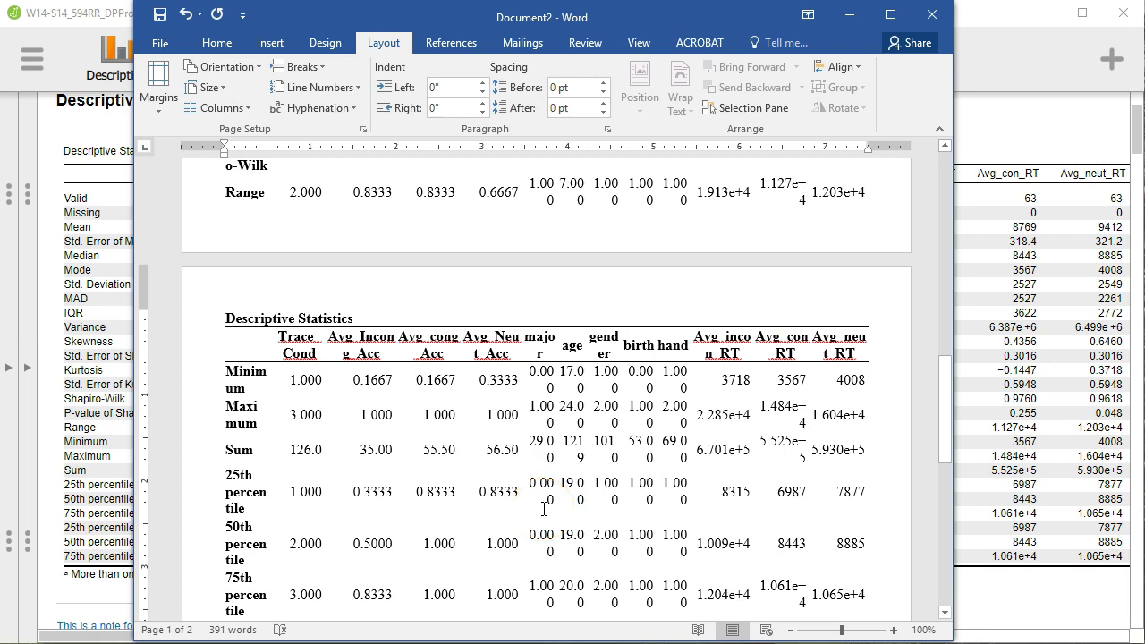
scroll(543, 509, up, 2)
scroll(544, 509, up, 5)
scroll(544, 507, up, 1)
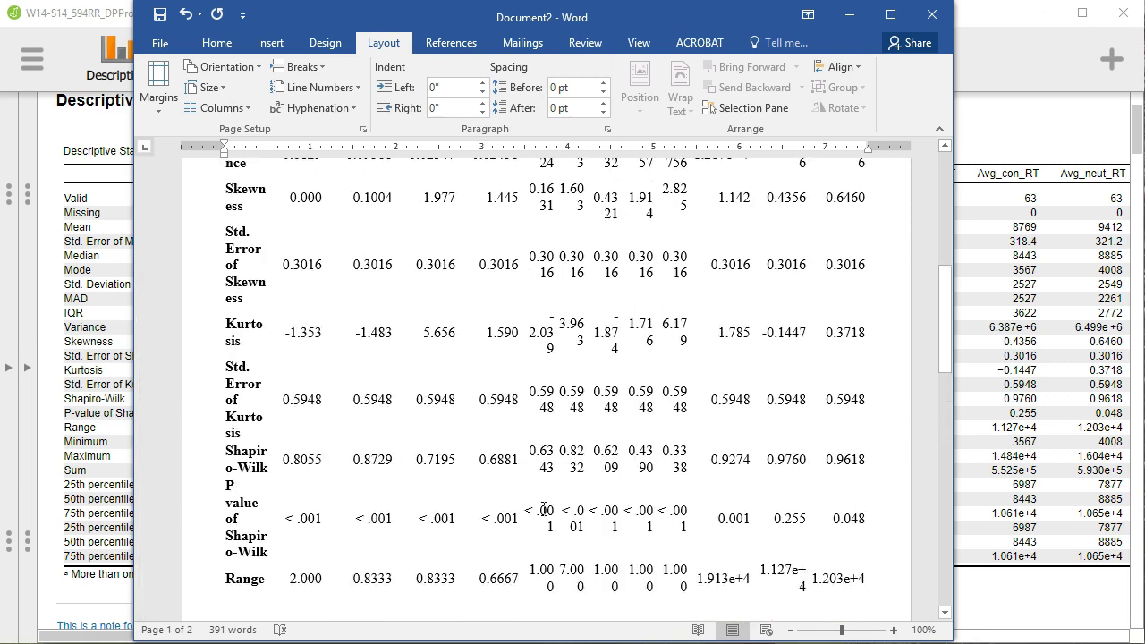
scroll(544, 509, up, 3)
scroll(541, 507, up, 6)
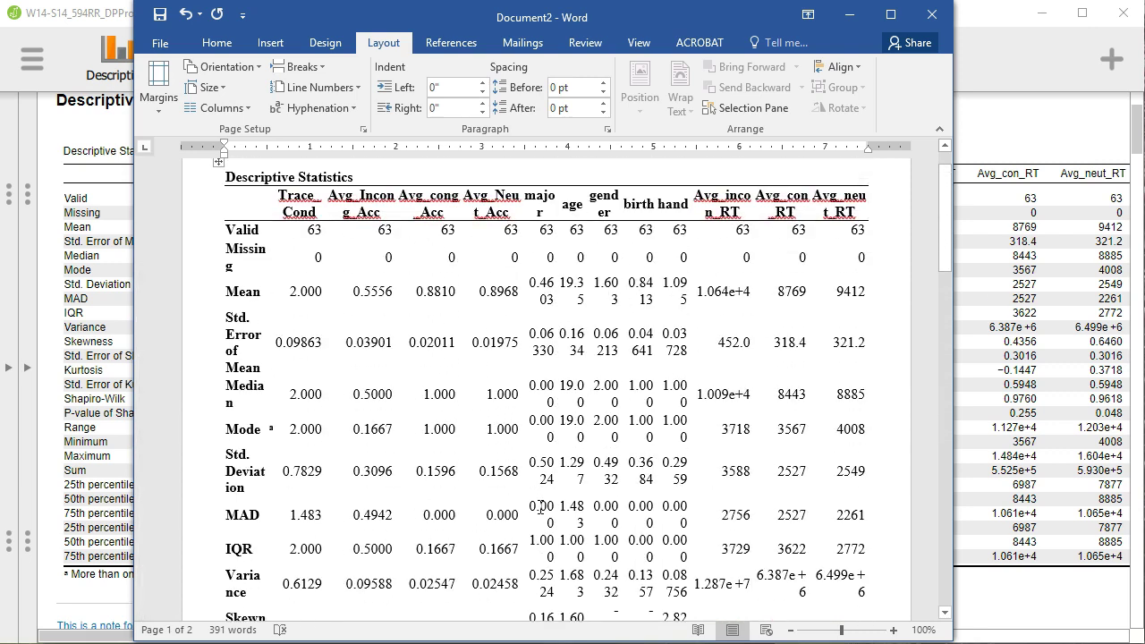
mouse_move(220, 163)
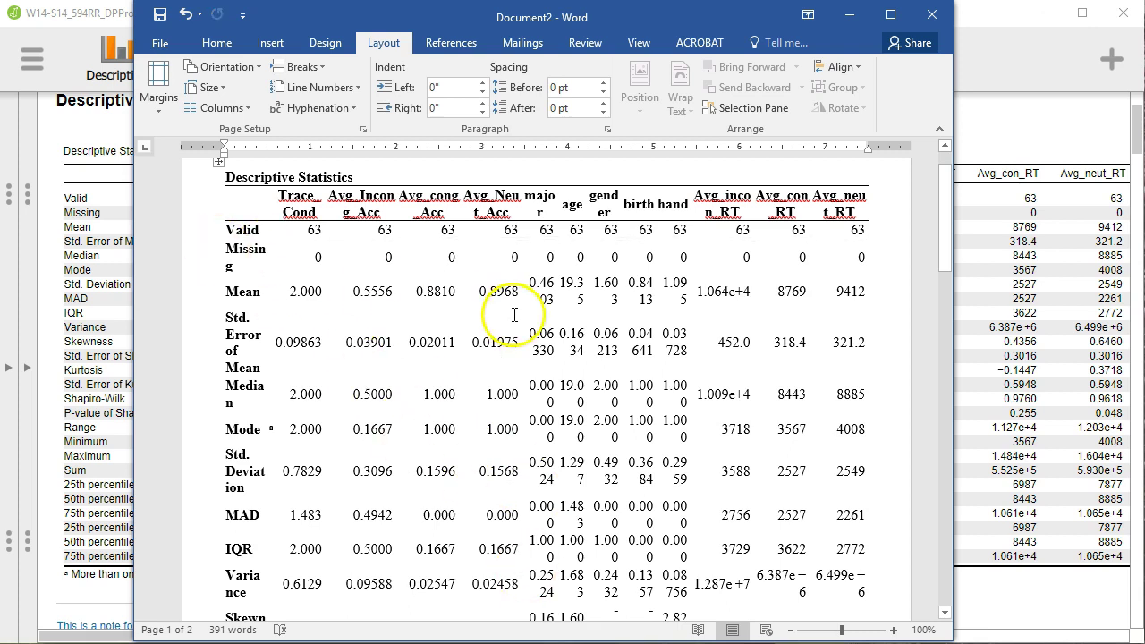
Step: Select the whole Descriptive Statistics table and set its font size to 9 pt
click(345, 260)
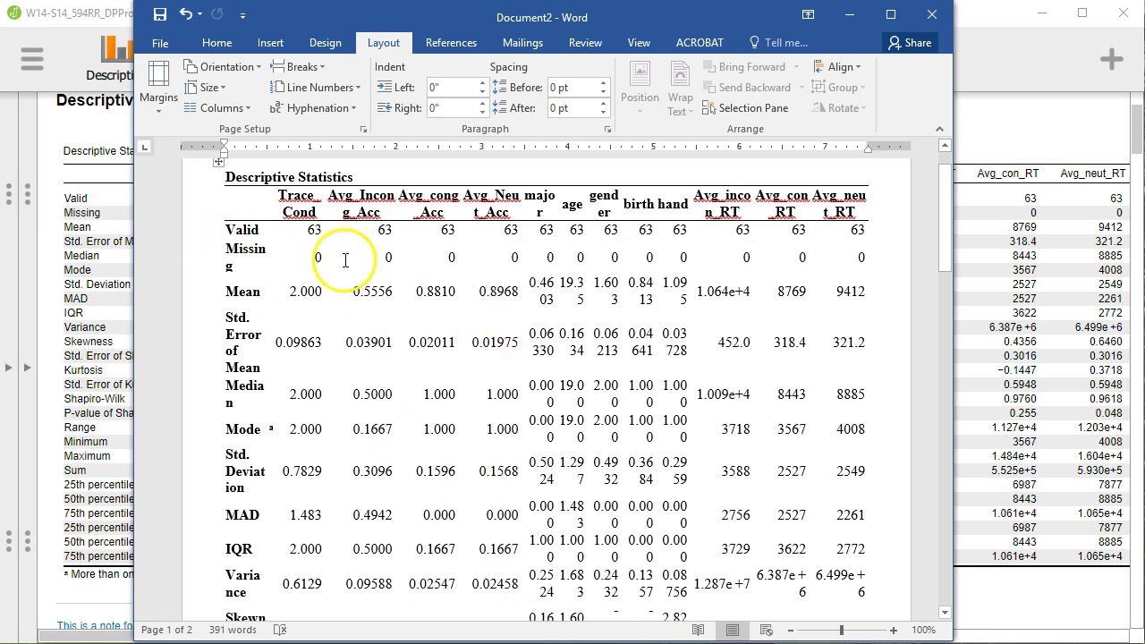
click(220, 178)
scroll(295, 260, up, 1)
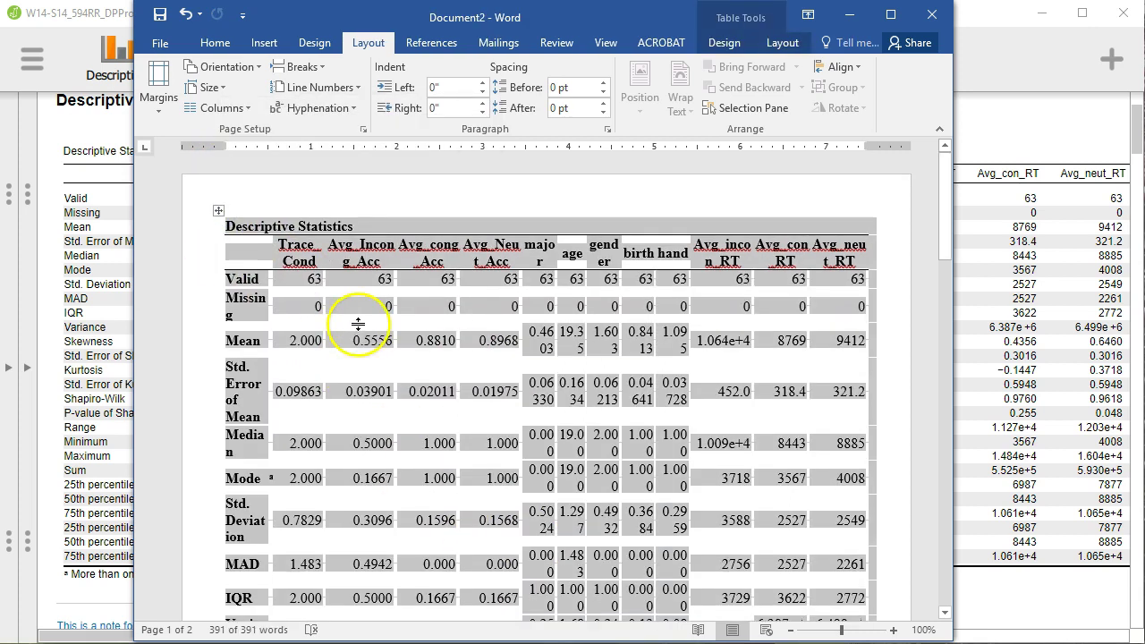
click(215, 42)
text(9)
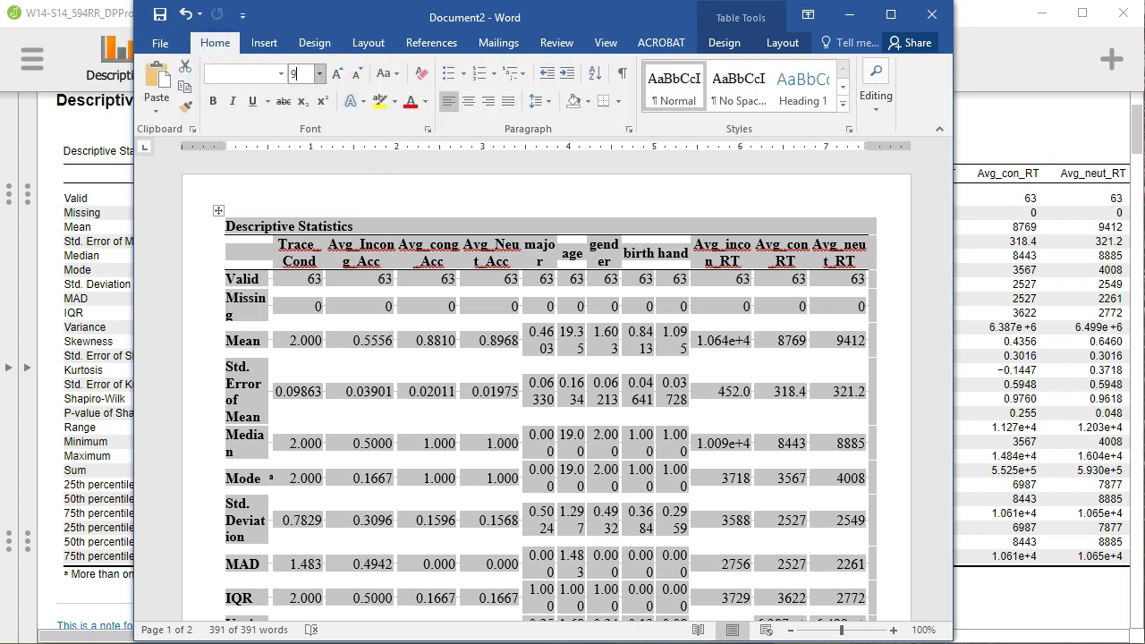
key(Return)
click(429, 363)
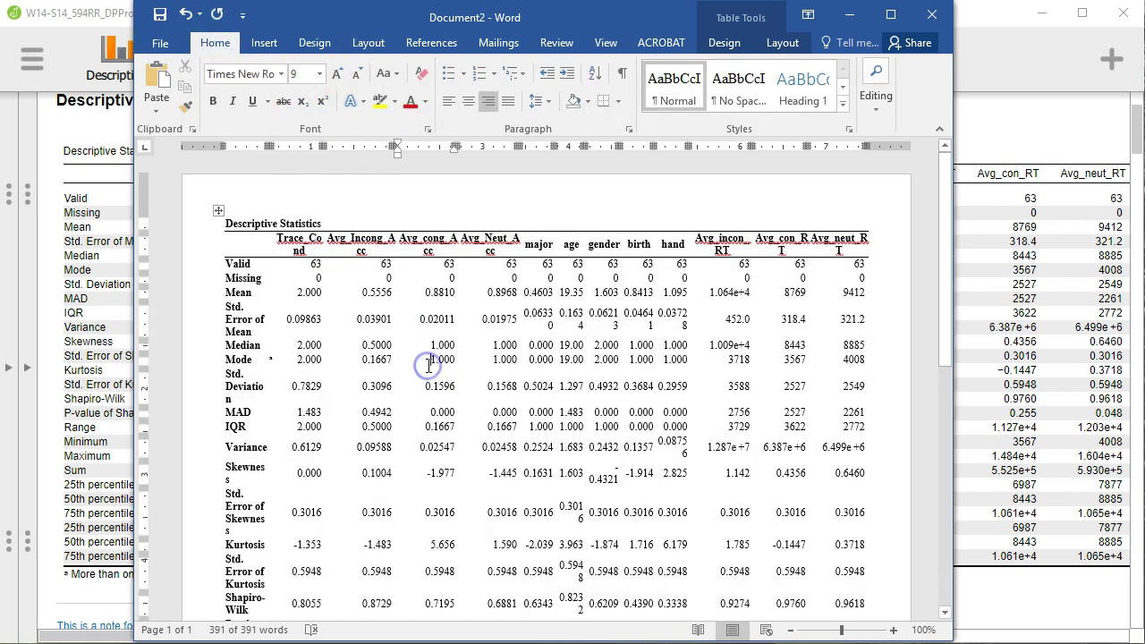
Step: Scroll through the resized table down to its Range, Sum and percentile rows
scroll(429, 367, down, 1)
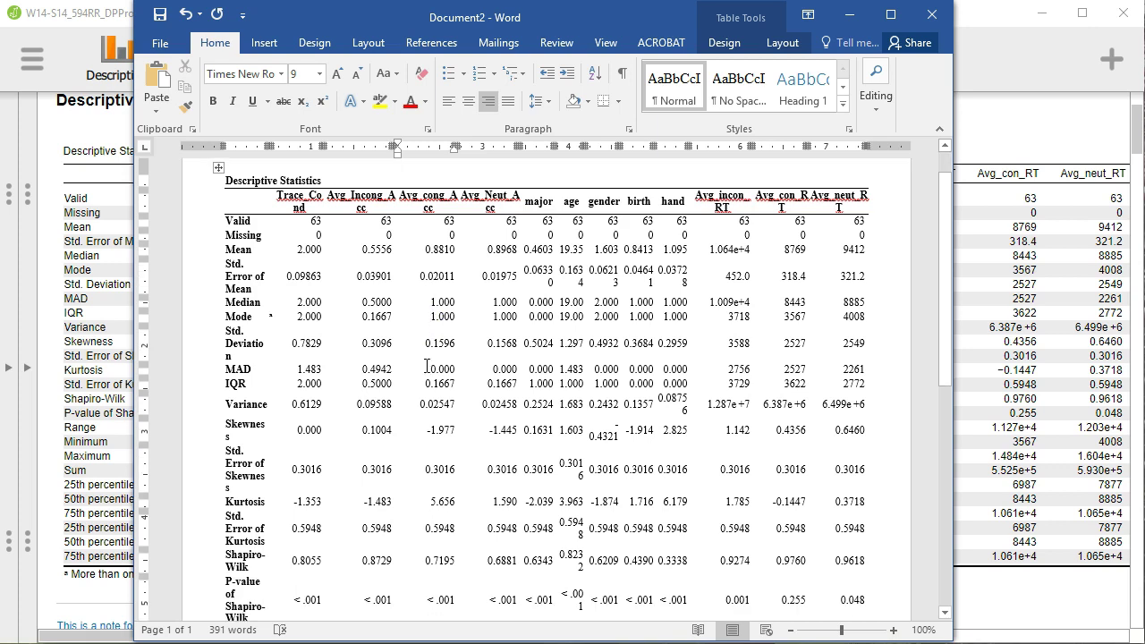
scroll(426, 367, down, 10)
scroll(429, 369, up, 4)
scroll(432, 371, up, 7)
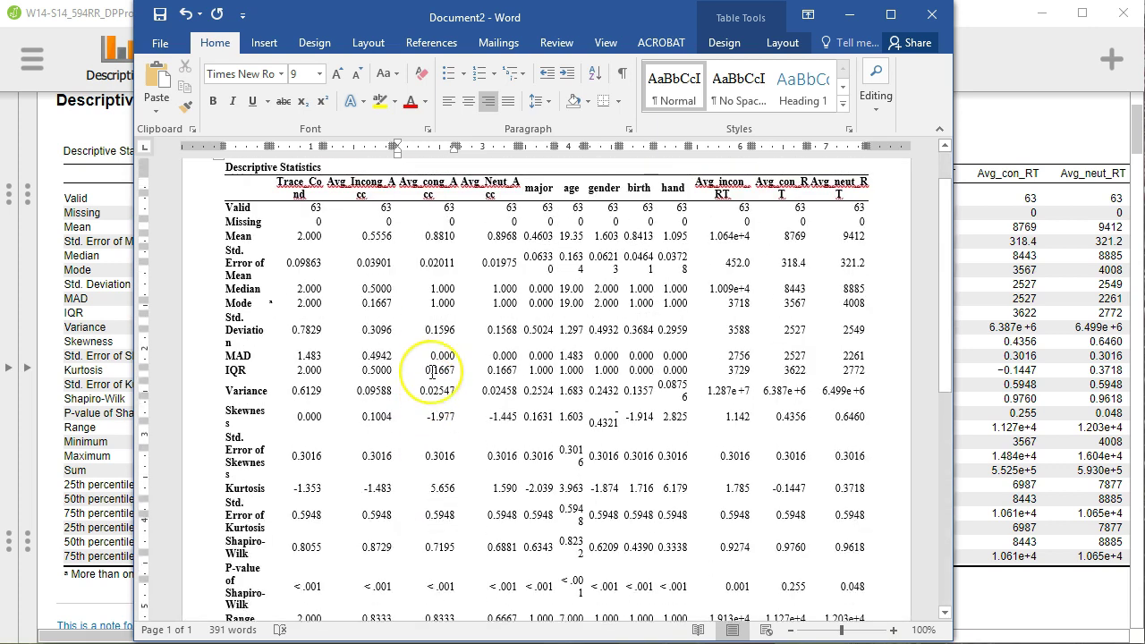
scroll(432, 371, down, 1)
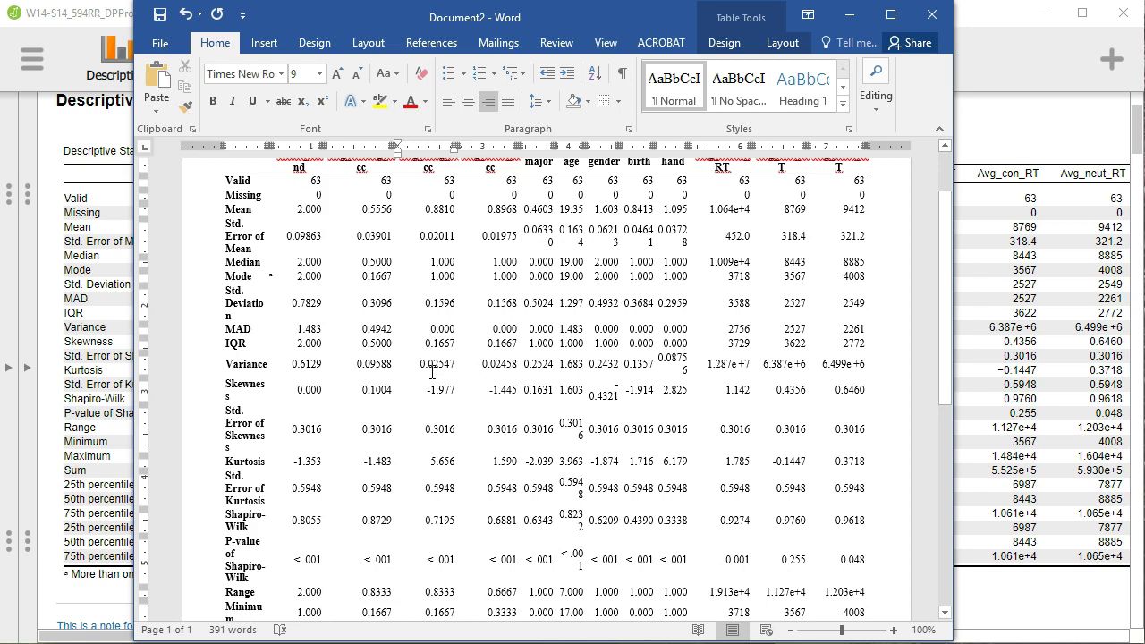
scroll(432, 371, up, 2)
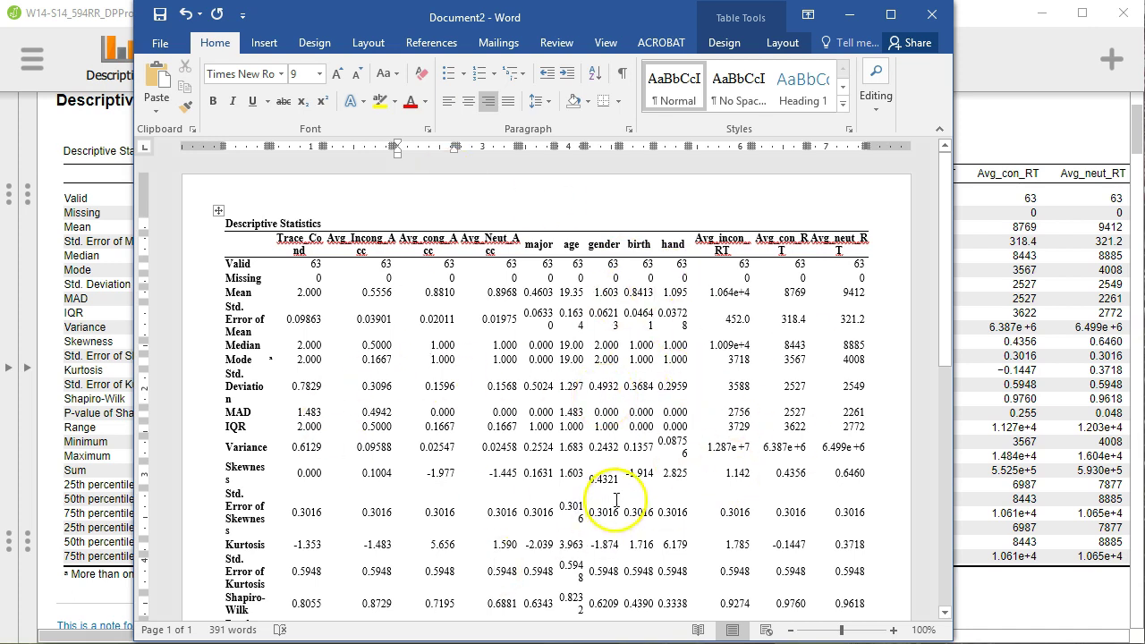
scroll(601, 472, down, 4)
scroll(614, 499, down, 1)
scroll(614, 499, down, 4)
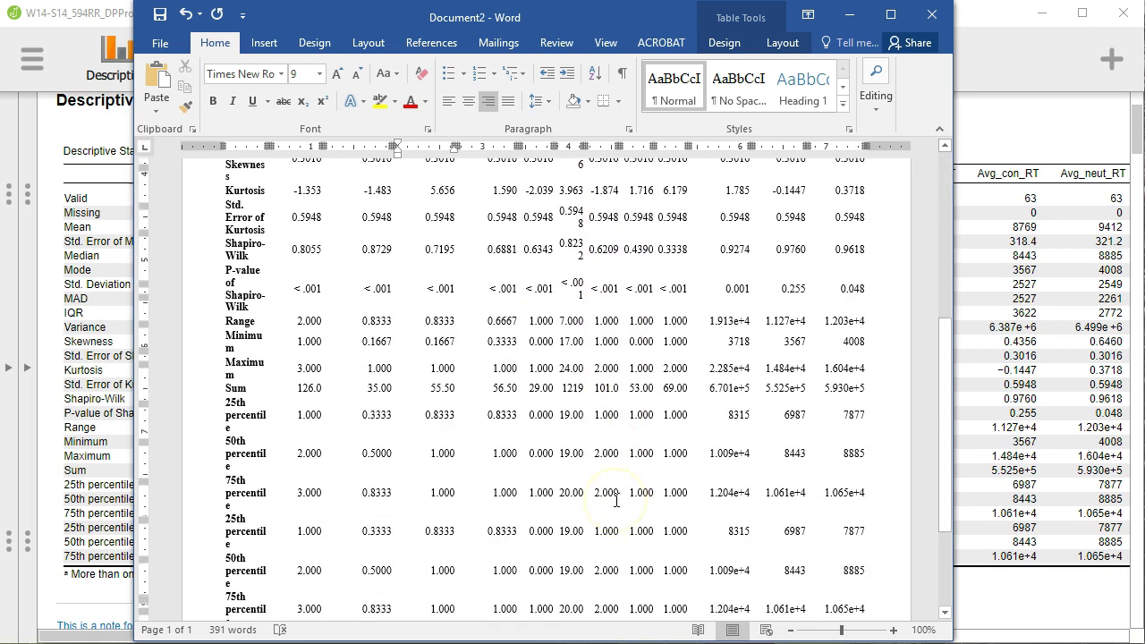
scroll(614, 499, down, 2)
scroll(616, 499, down, 1)
Step: Find the Trace_Cond plot under Distribution Plots and copy it from its dropdown
scroll(616, 500, up, 2)
scroll(615, 500, up, 2)
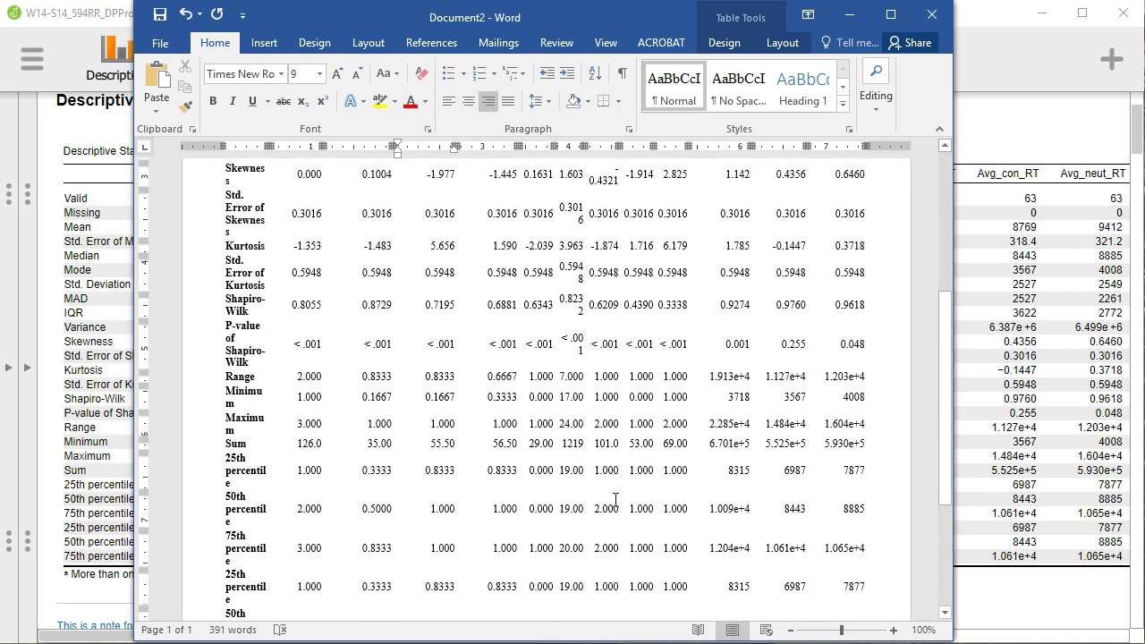
scroll(614, 506, down, 10)
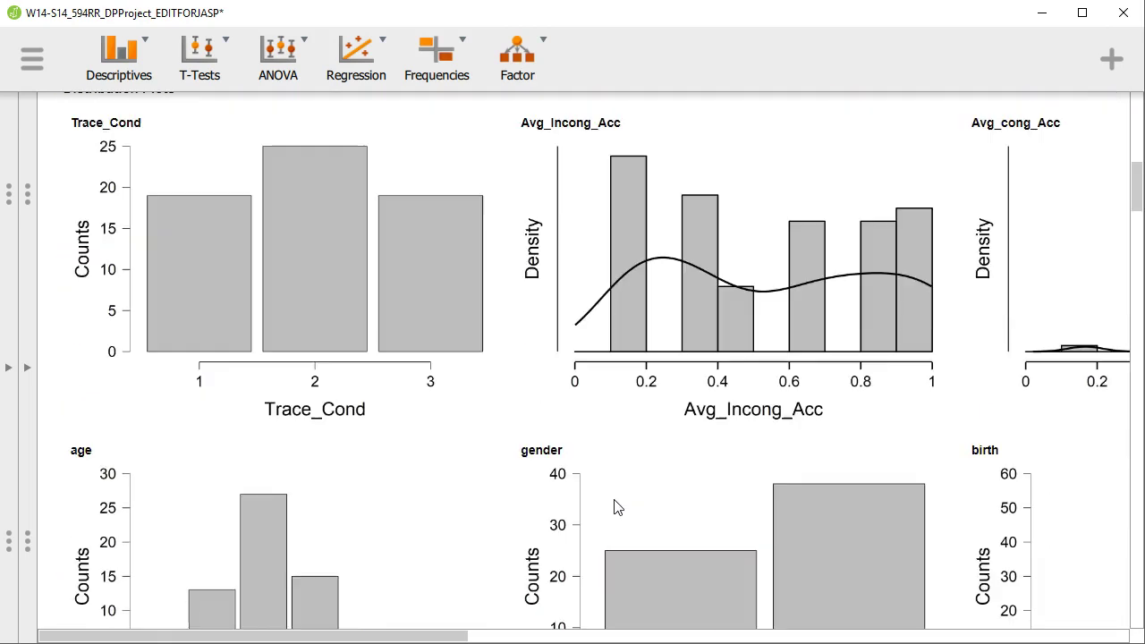
scroll(615, 506, up, 2)
click(186, 195)
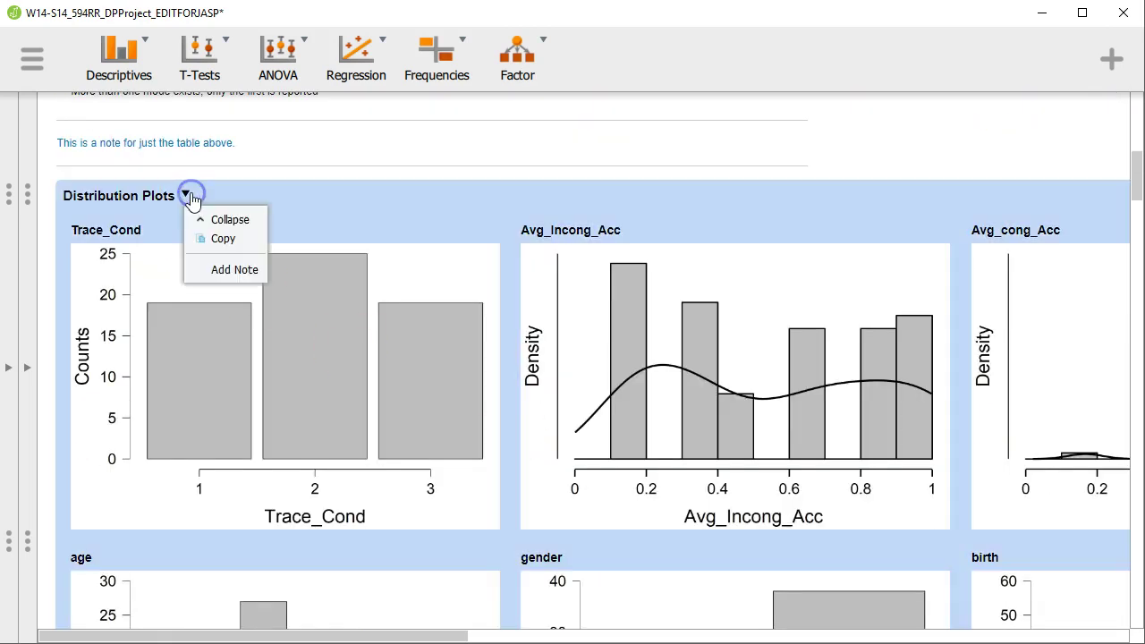
click(211, 221)
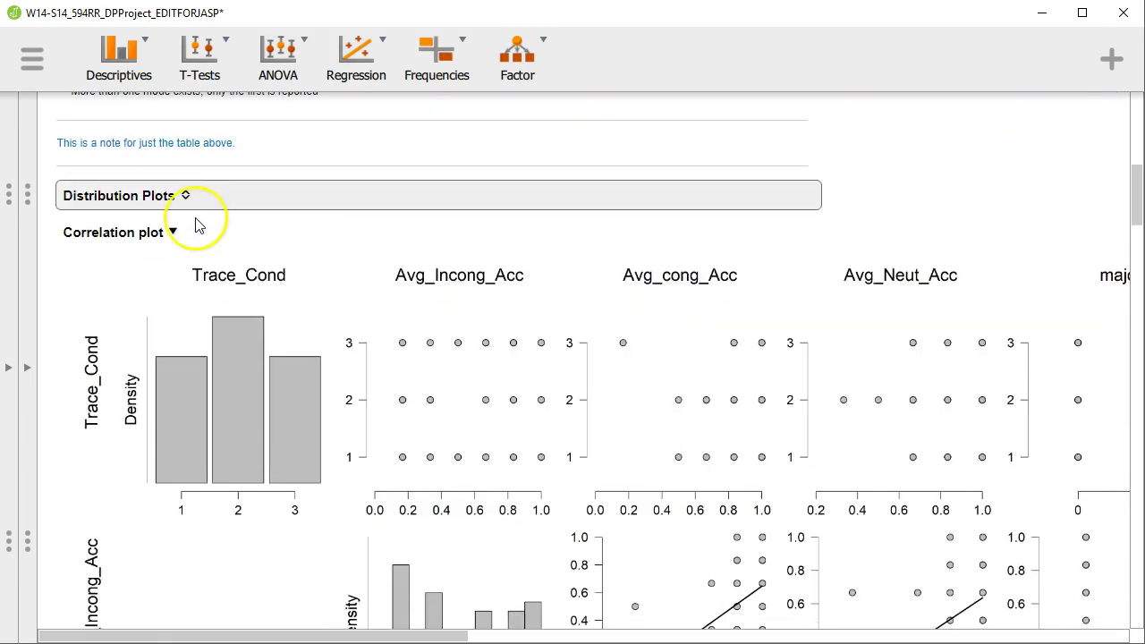
click(150, 230)
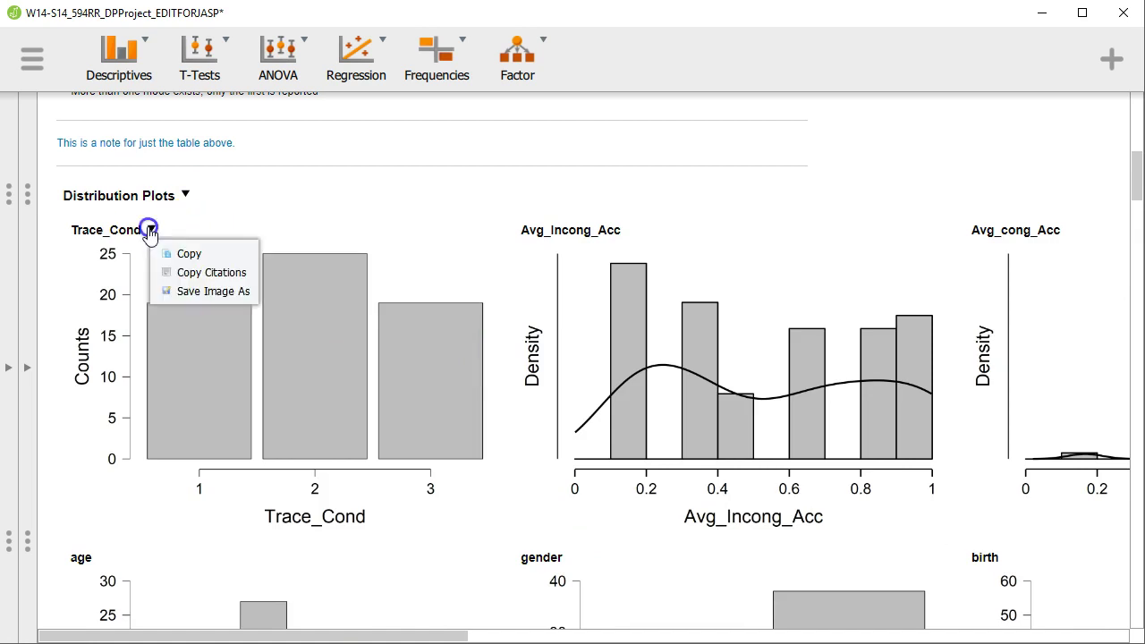
click(205, 255)
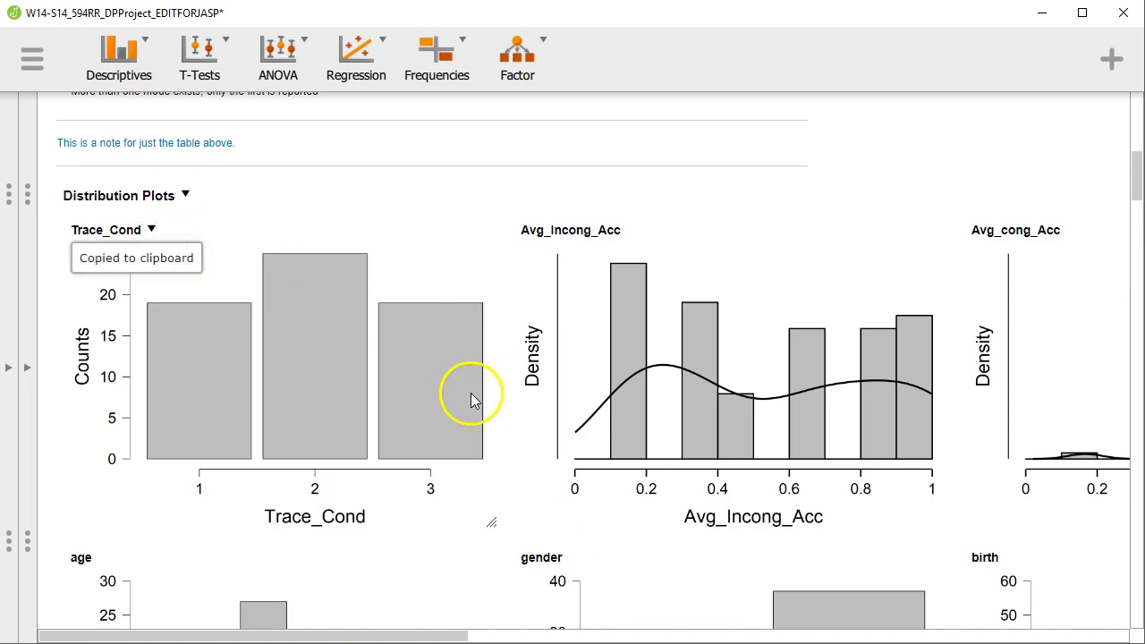
key(alt+Tab)
Step: Paste the Trace_Cond bar chart below the statistics table in Word
scroll(478, 399, down, 5)
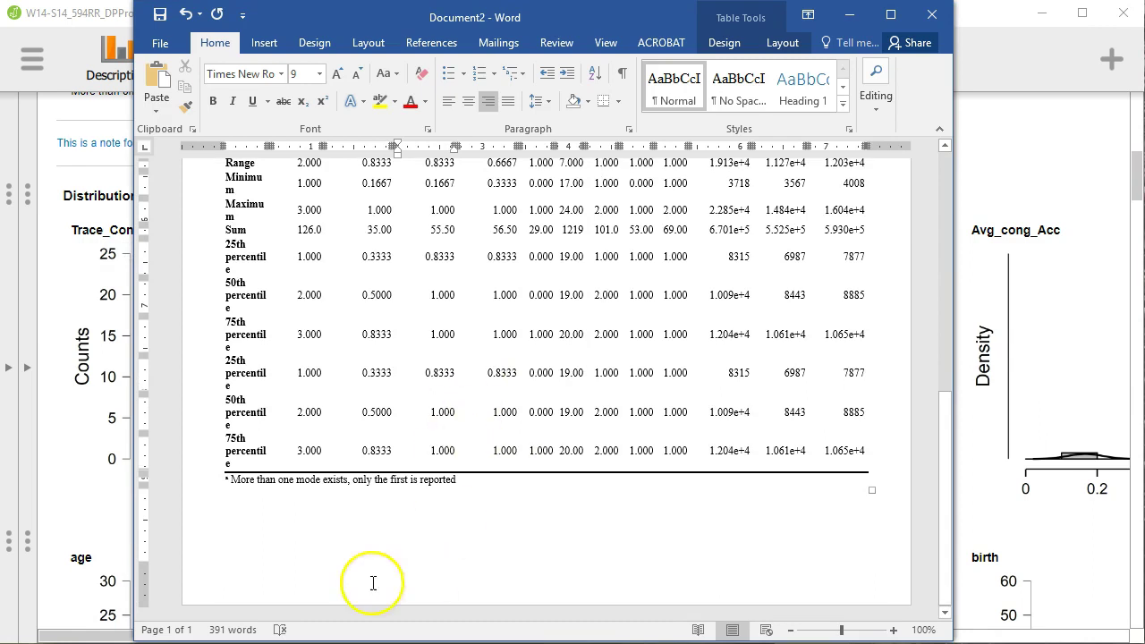
click(254, 528)
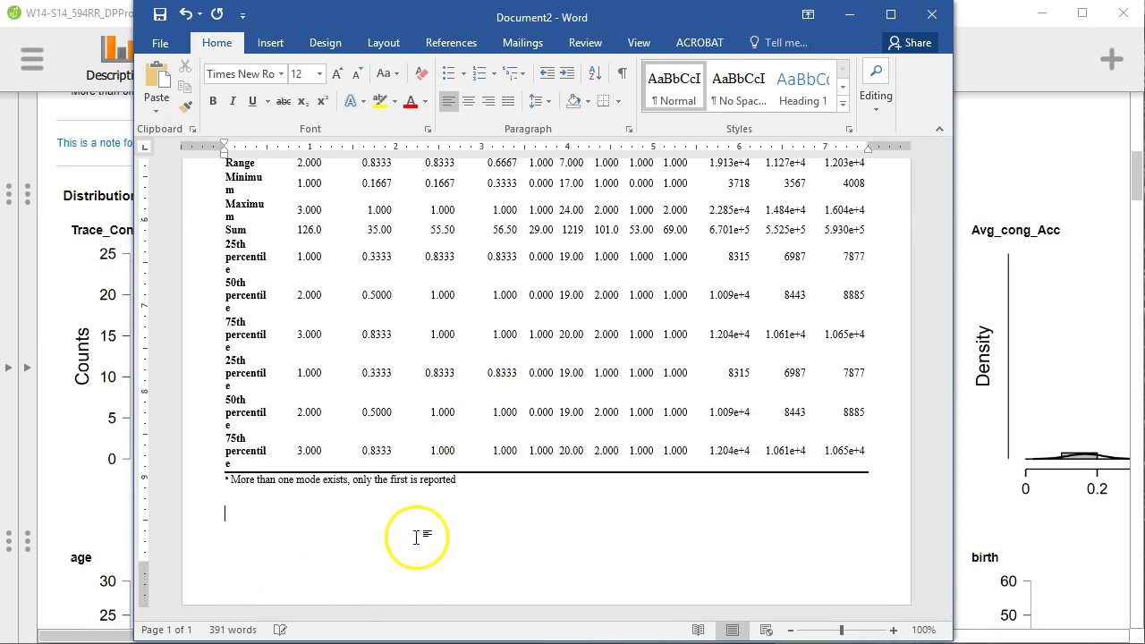
key(ctrl+v)
scroll(398, 528, up, 2)
scroll(438, 515, up, 6)
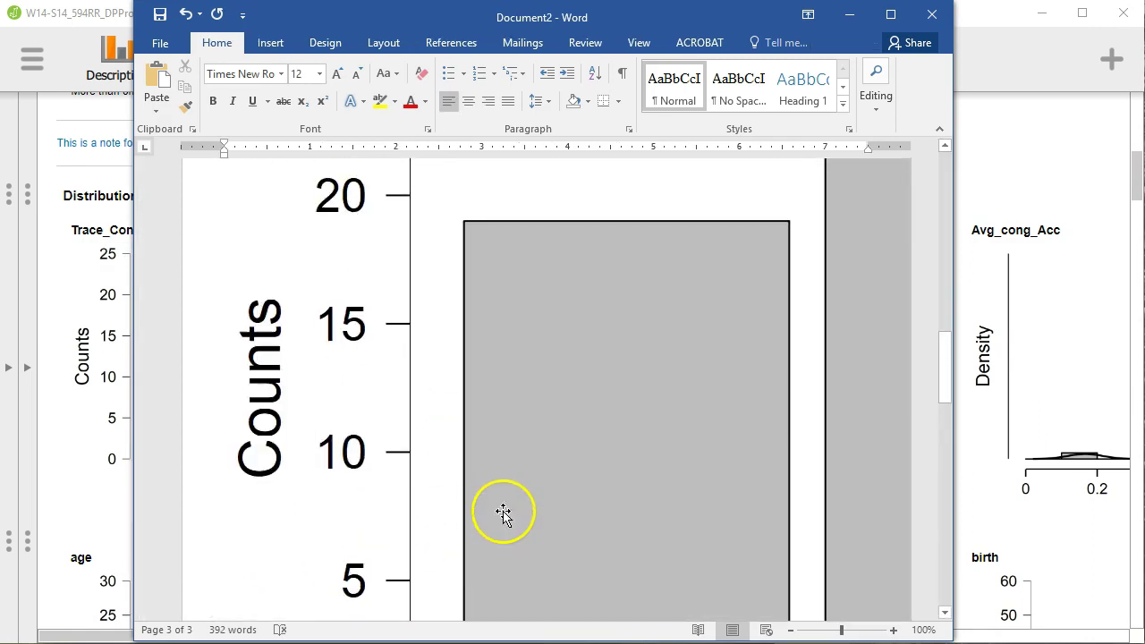
scroll(518, 510, up, 3)
Step: Shrink the pasted bar chart to a compact size by dragging its corner
click(535, 509)
scroll(537, 511, up, 1)
scroll(537, 511, up, 2)
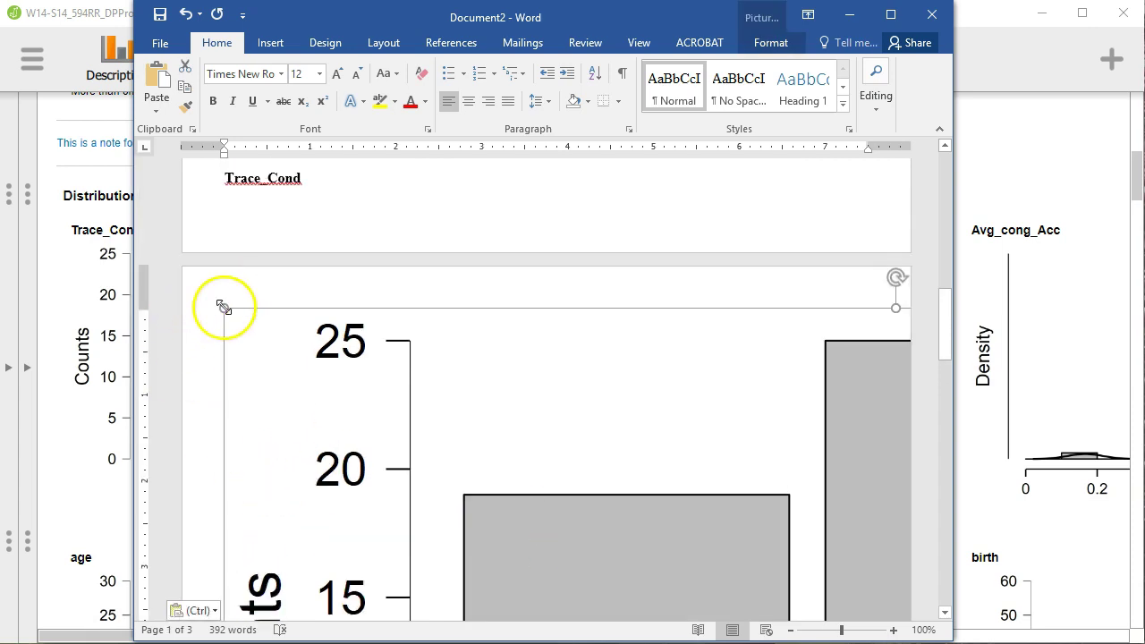
drag(223, 307, 698, 558)
scroll(706, 564, down, 3)
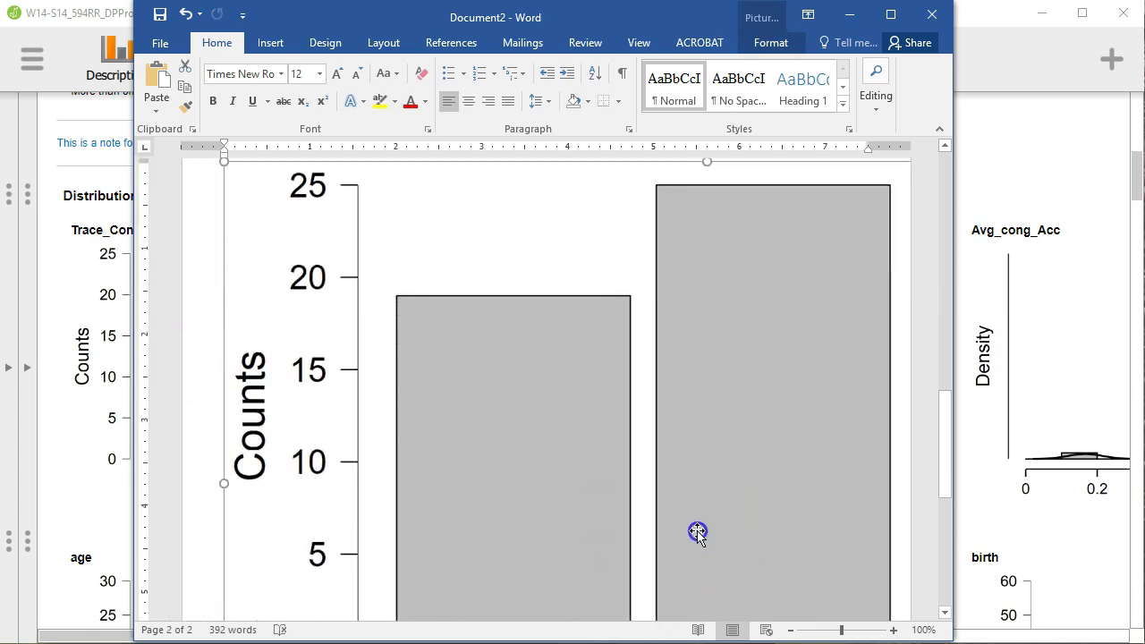
scroll(652, 524, down, 1)
scroll(720, 460, down, 2)
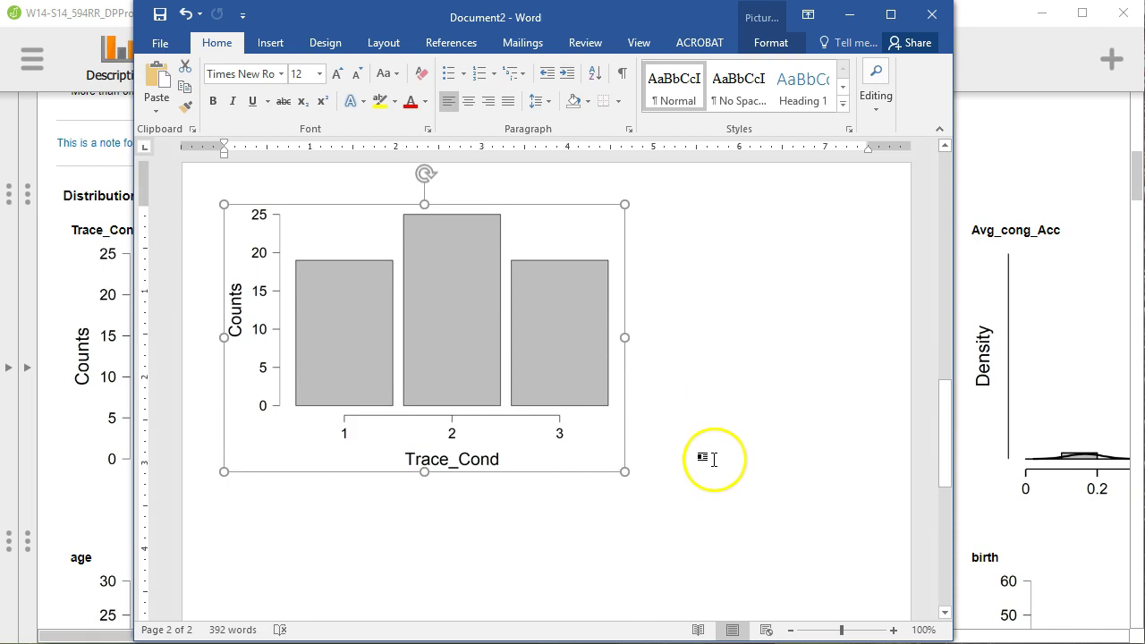
key(alt+Tab)
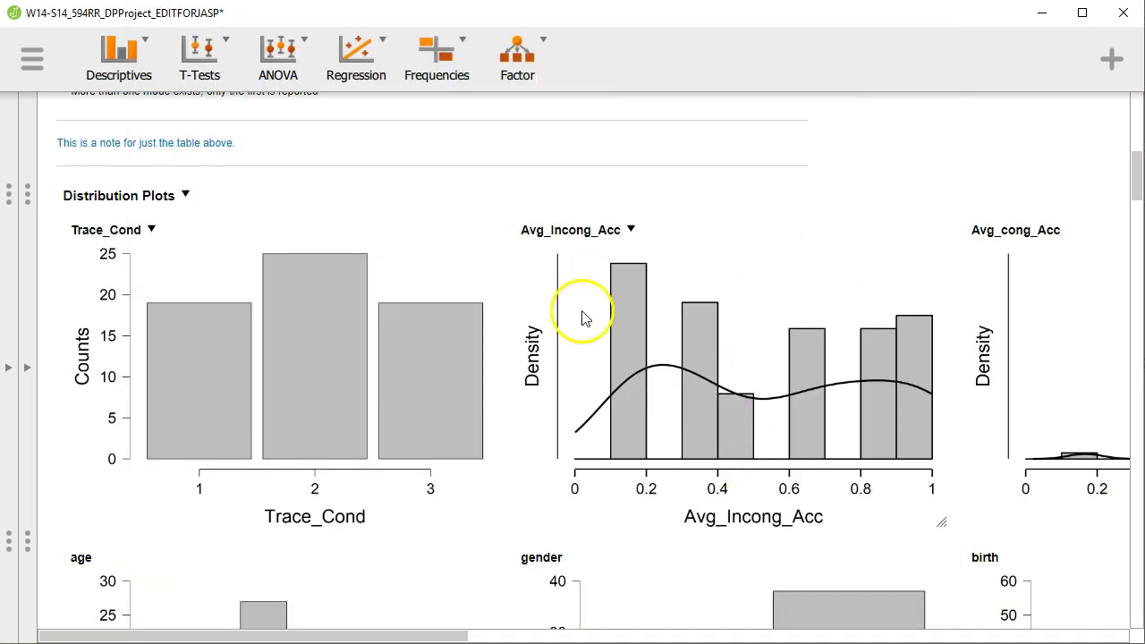
Step: Scroll down the JASP results and back up to the Descriptive Stats table
scroll(552, 340, down, 3)
scroll(552, 340, down, 5)
scroll(550, 339, down, 2)
scroll(548, 341, down, 5)
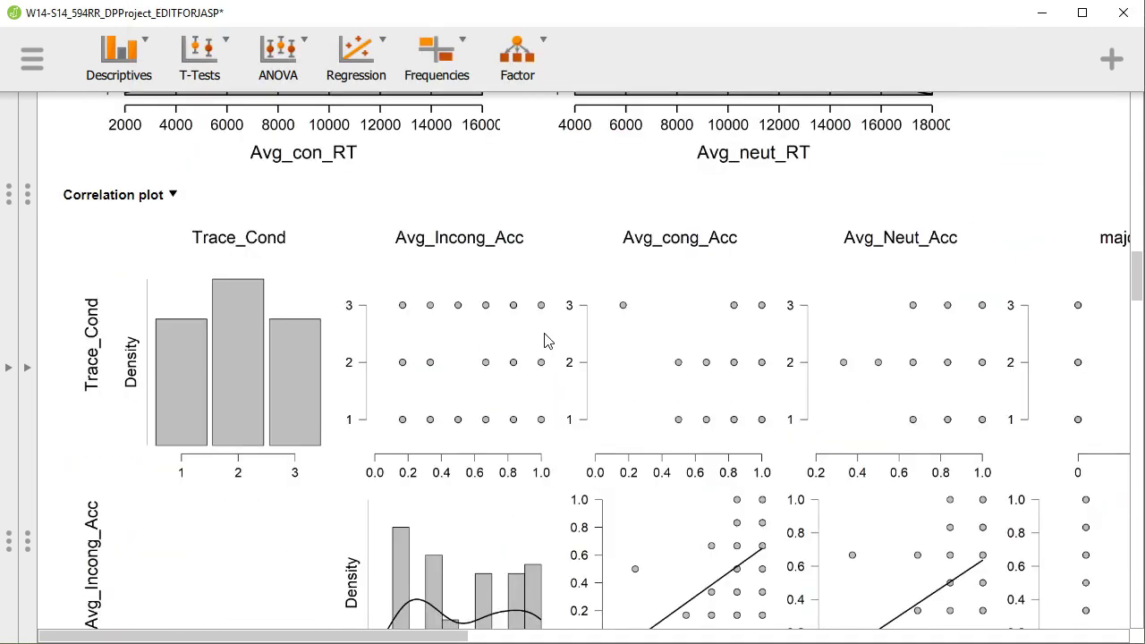
scroll(547, 341, down, 5)
scroll(547, 341, down, 5)
scroll(536, 345, down, 5)
scroll(528, 345, down, 5)
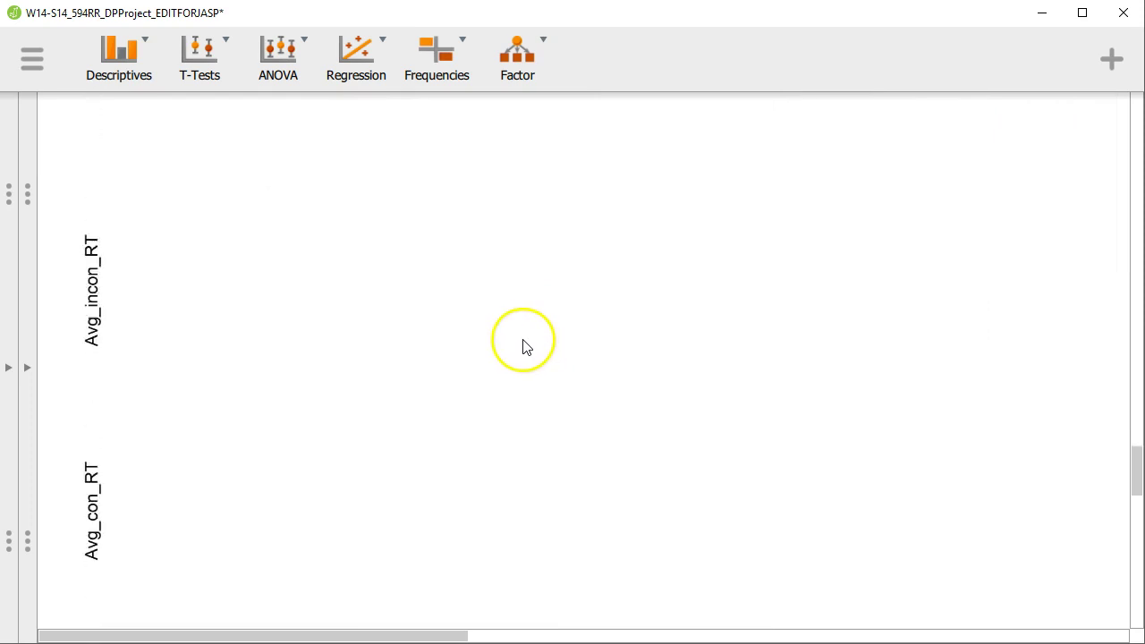
scroll(524, 343, down, 5)
scroll(524, 347, down, 3)
scroll(524, 345, up, 5)
scroll(524, 345, up, 5)
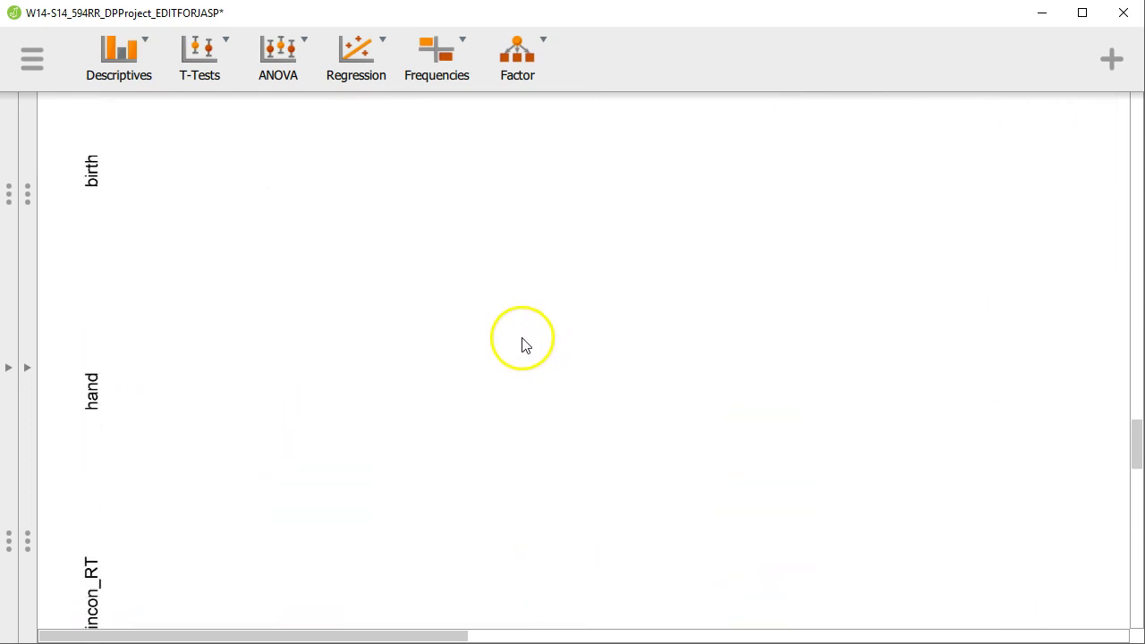
scroll(524, 345, up, 5)
scroll(524, 346, up, 5)
scroll(524, 345, up, 5)
scroll(524, 346, up, 5)
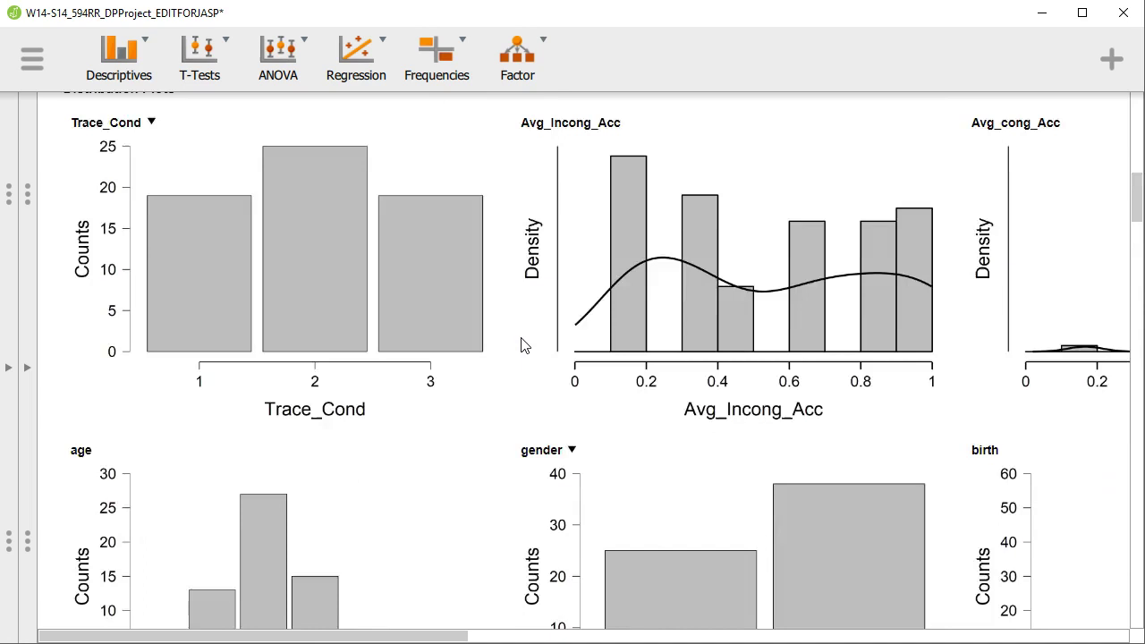
scroll(524, 345, up, 5)
scroll(524, 345, up, 5)
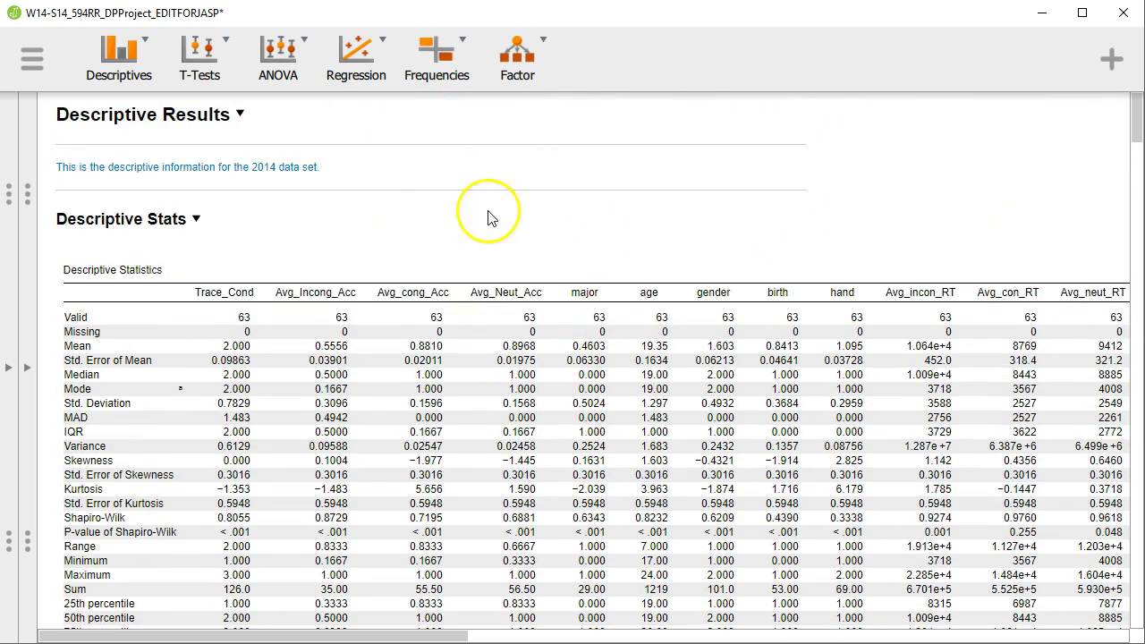
Step: Browse the JASP file menu's Export Data, Export Results and Sync Data options
click(45, 66)
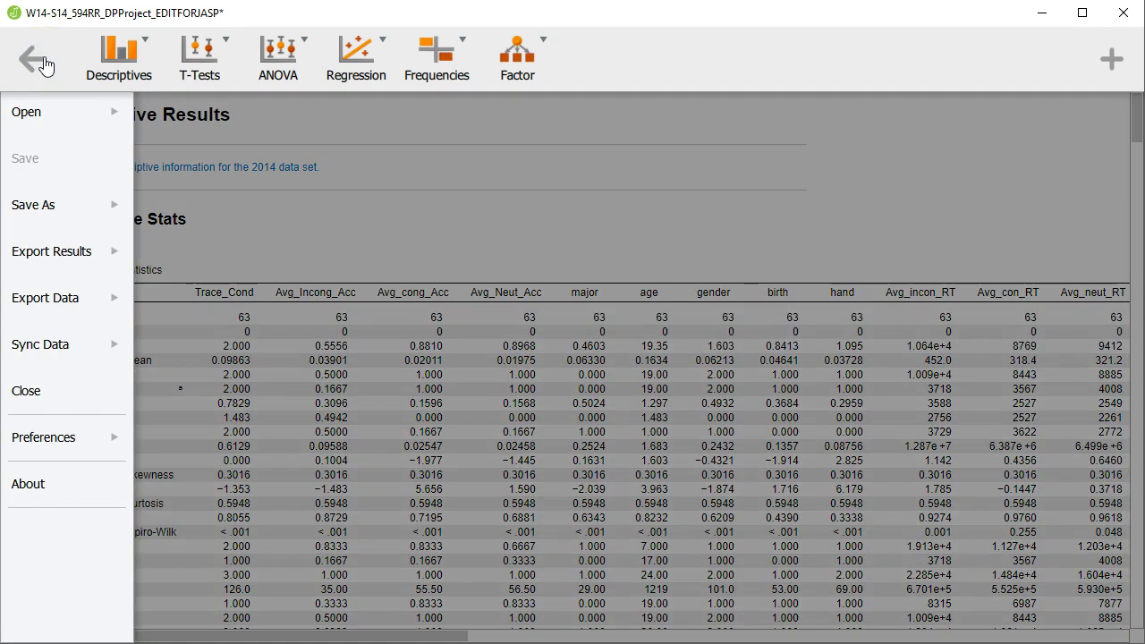
click(87, 297)
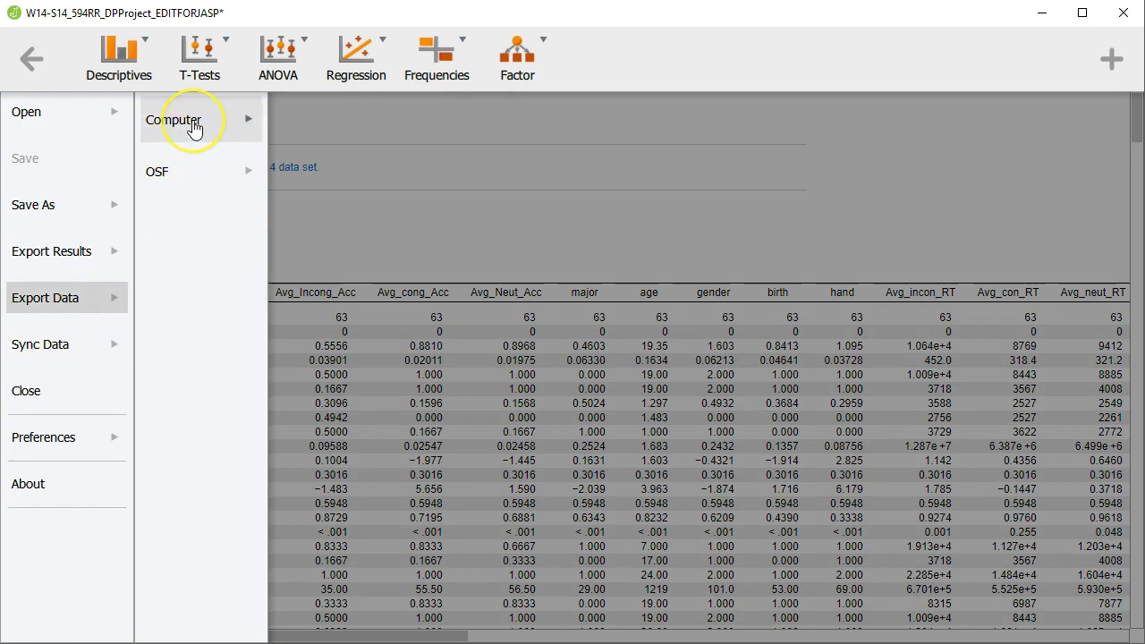
click(191, 127)
click(81, 256)
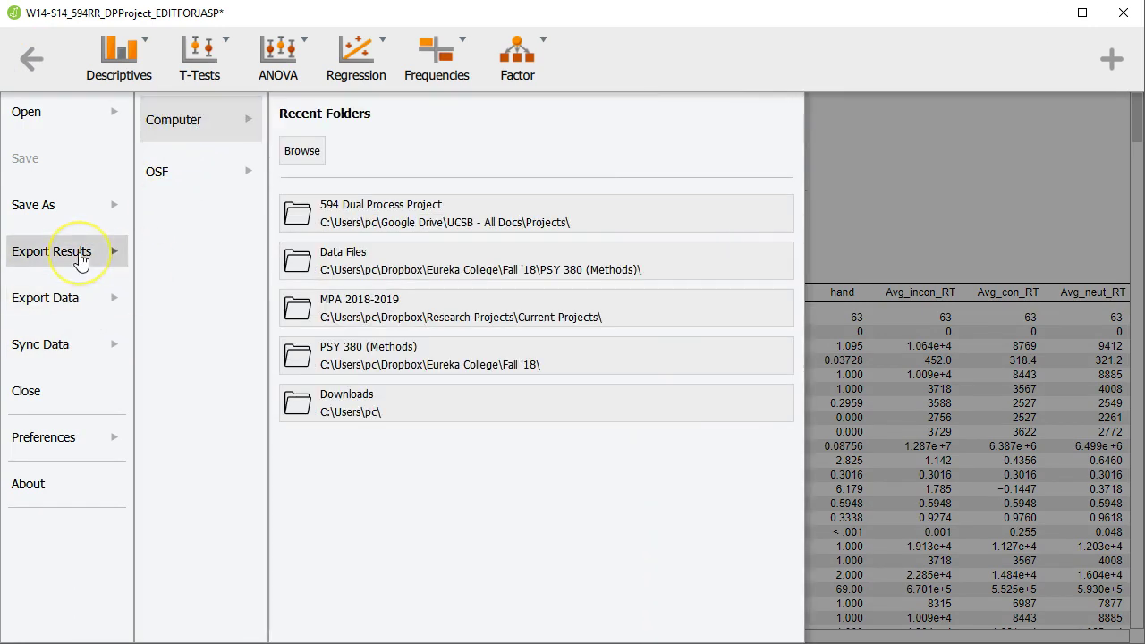
click(186, 130)
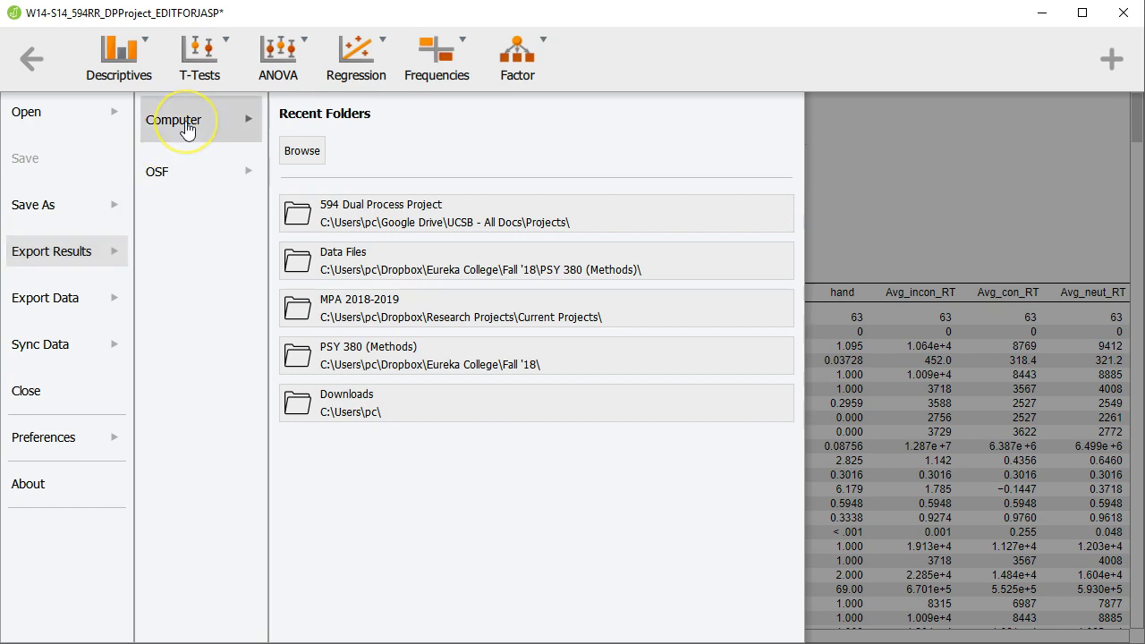
click(80, 349)
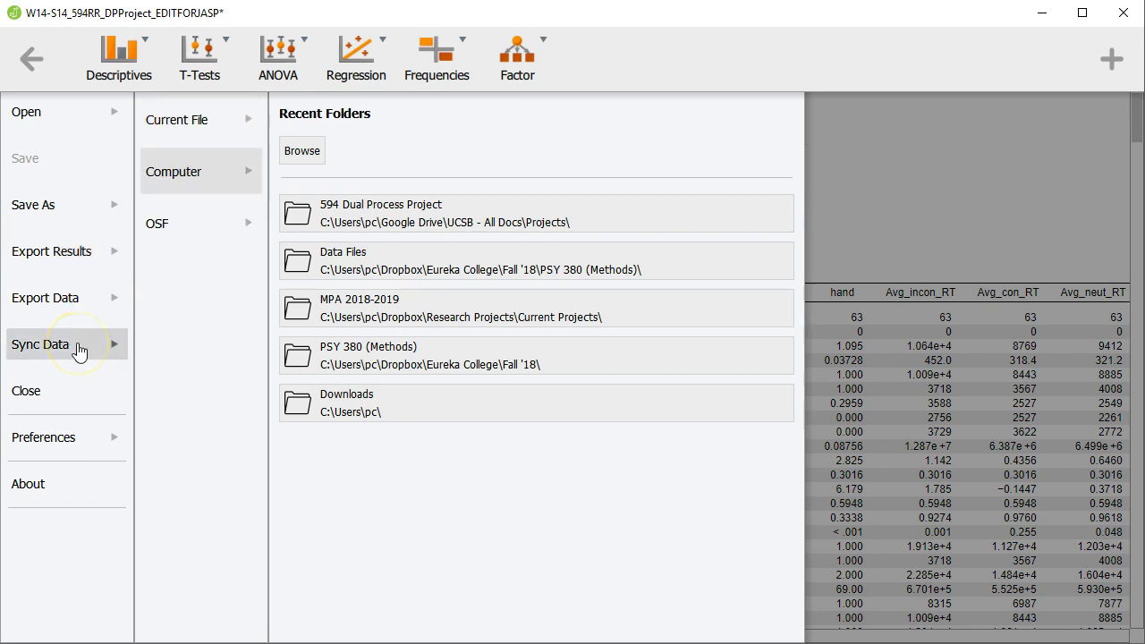
click(206, 121)
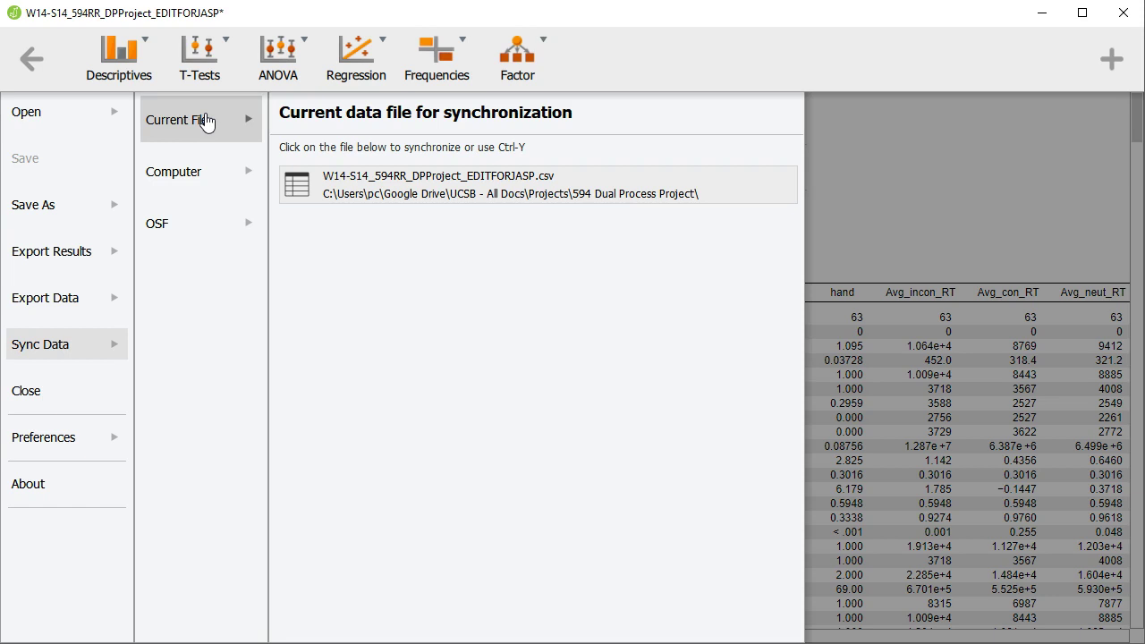
Step: Revisit the Export Results Computer and OSF locations and Sync Data's Current File choices
click(56, 254)
click(198, 177)
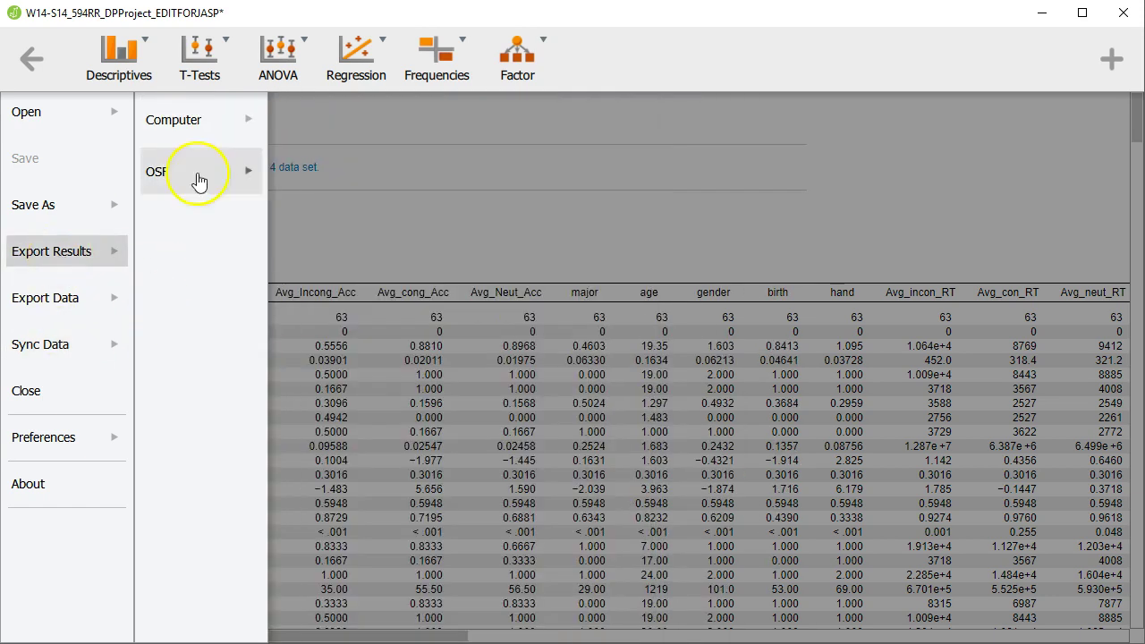
click(219, 124)
click(221, 185)
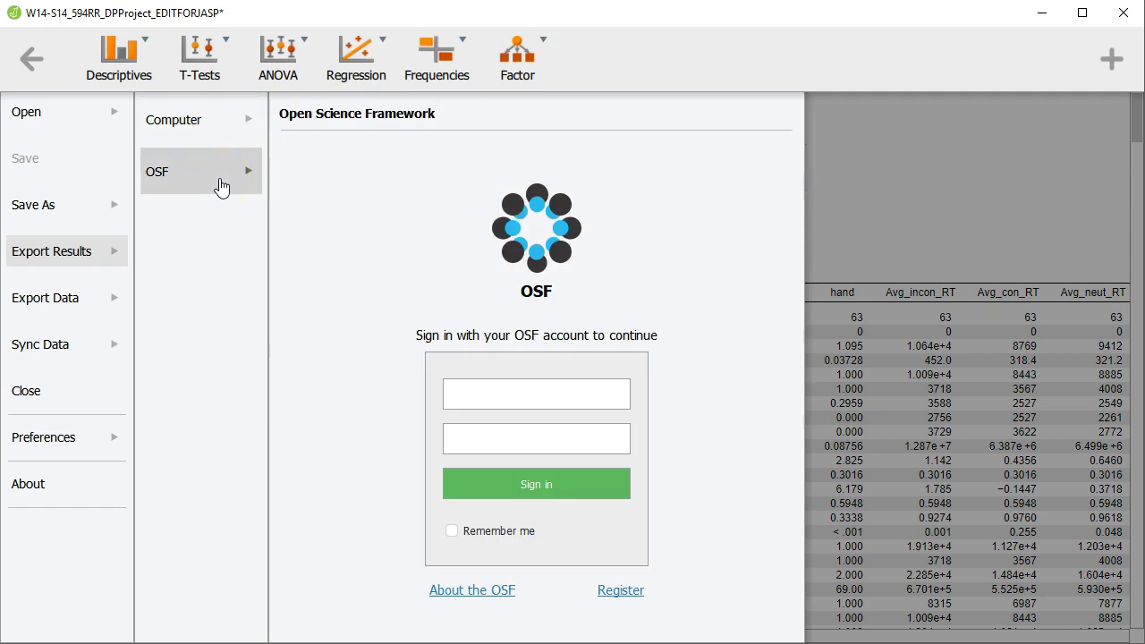
click(219, 127)
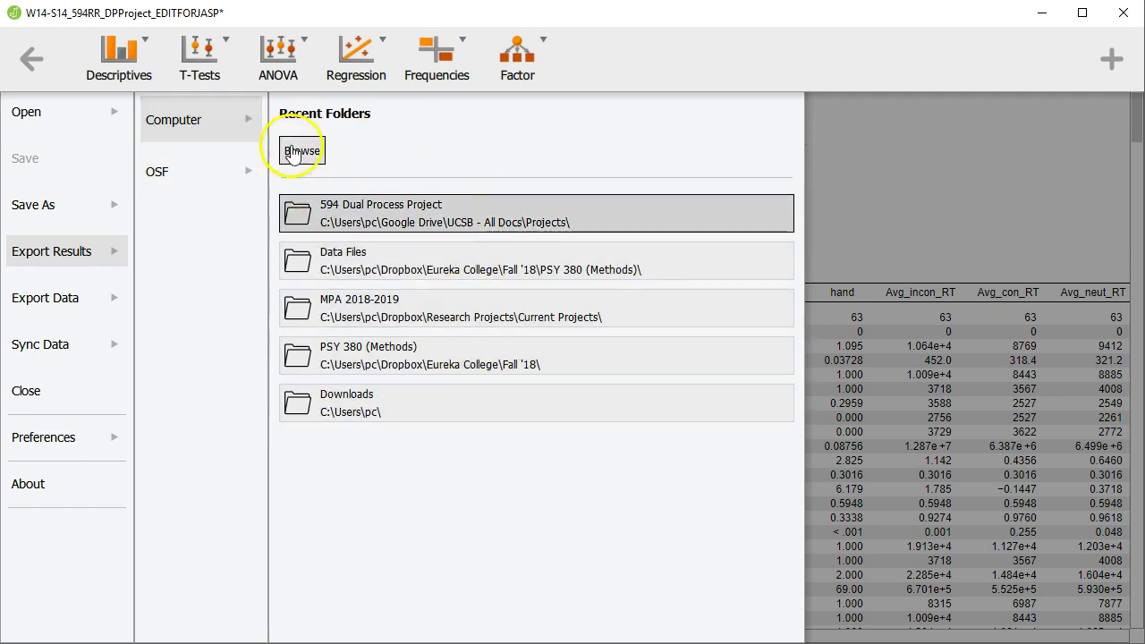
click(54, 313)
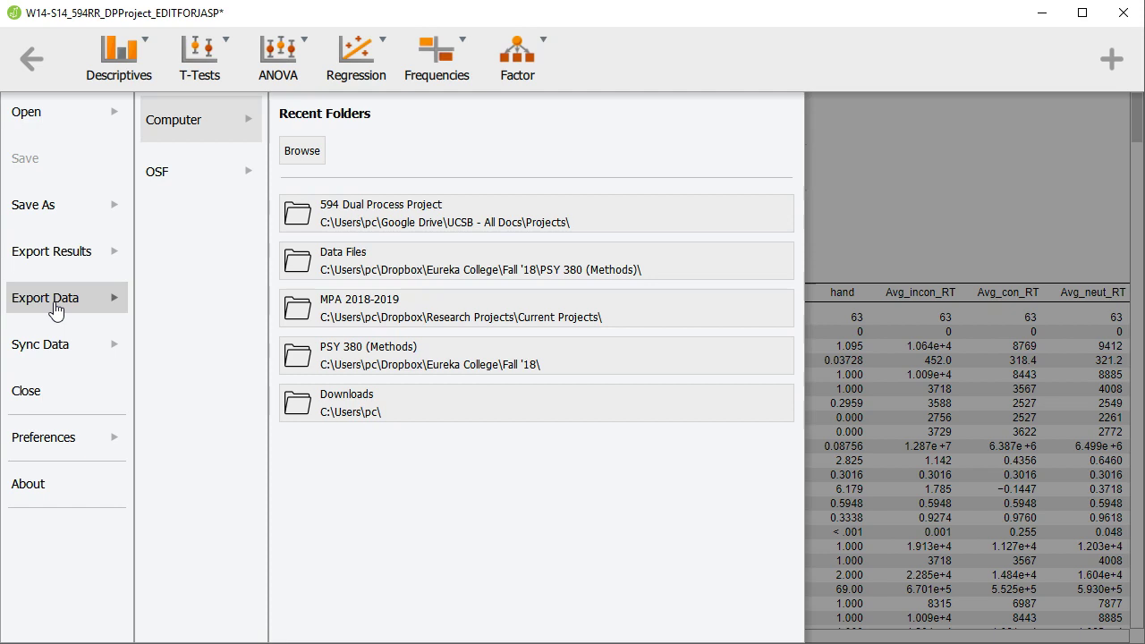
click(65, 353)
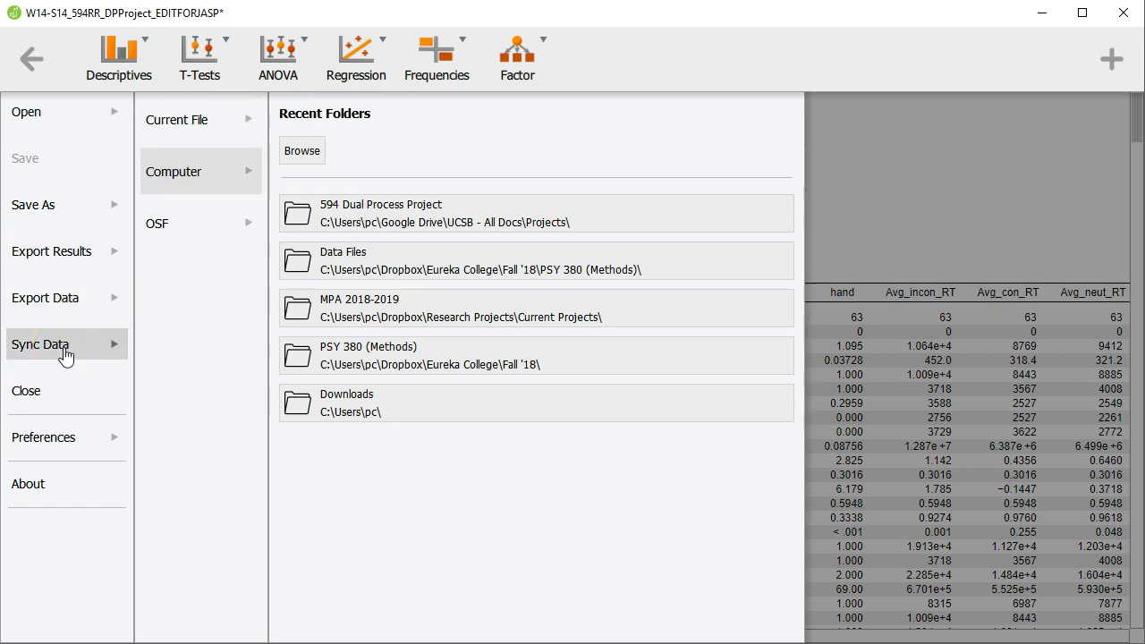
click(190, 125)
click(199, 235)
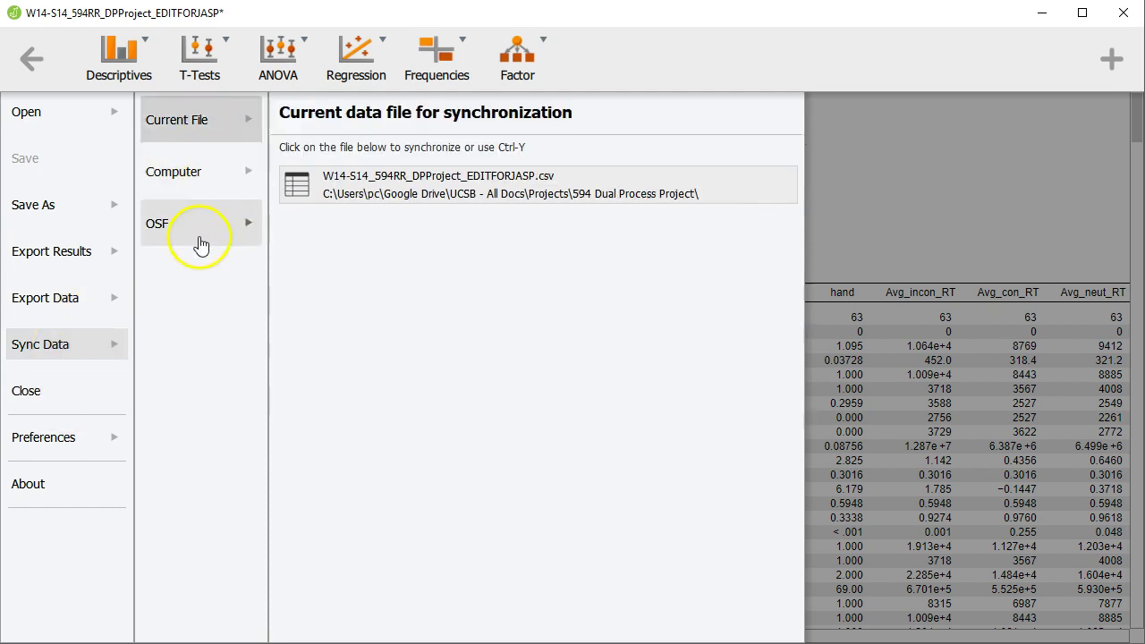
Step: Choose Close, then cancel the Save Workspace prompt to keep the workspace open
click(54, 391)
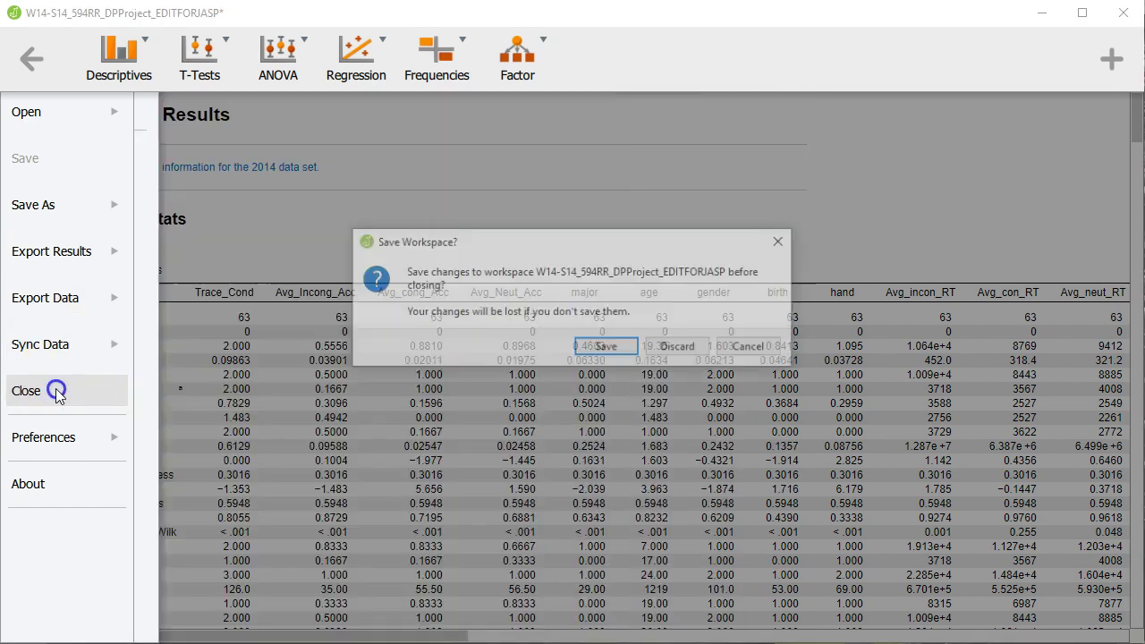
click(265, 358)
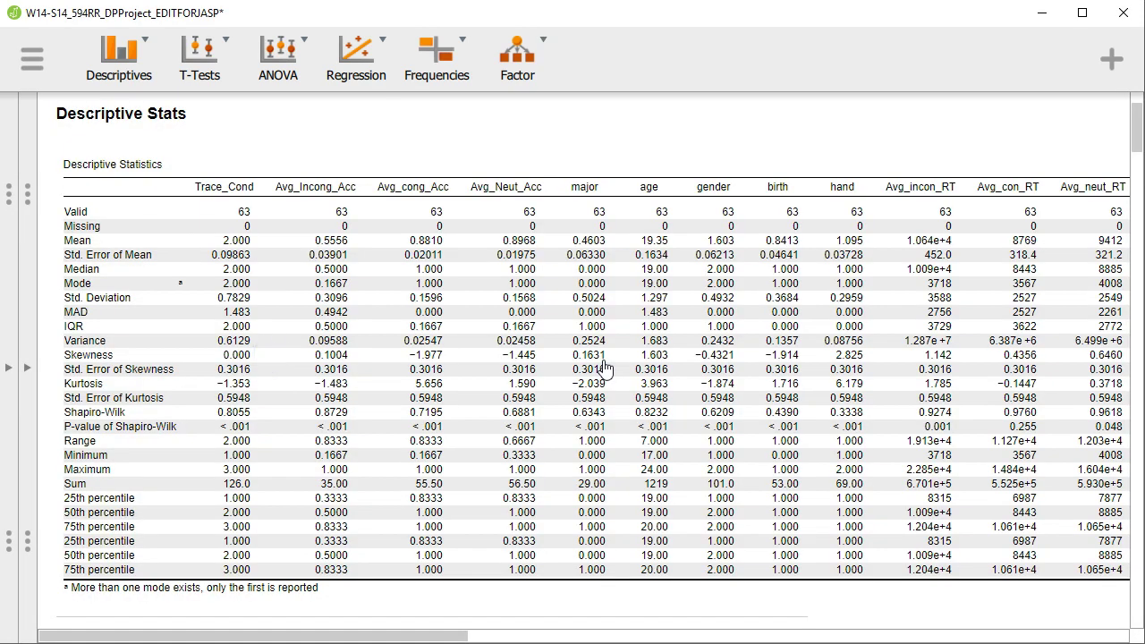
scroll(604, 366, up, 3)
mouse_move(143, 114)
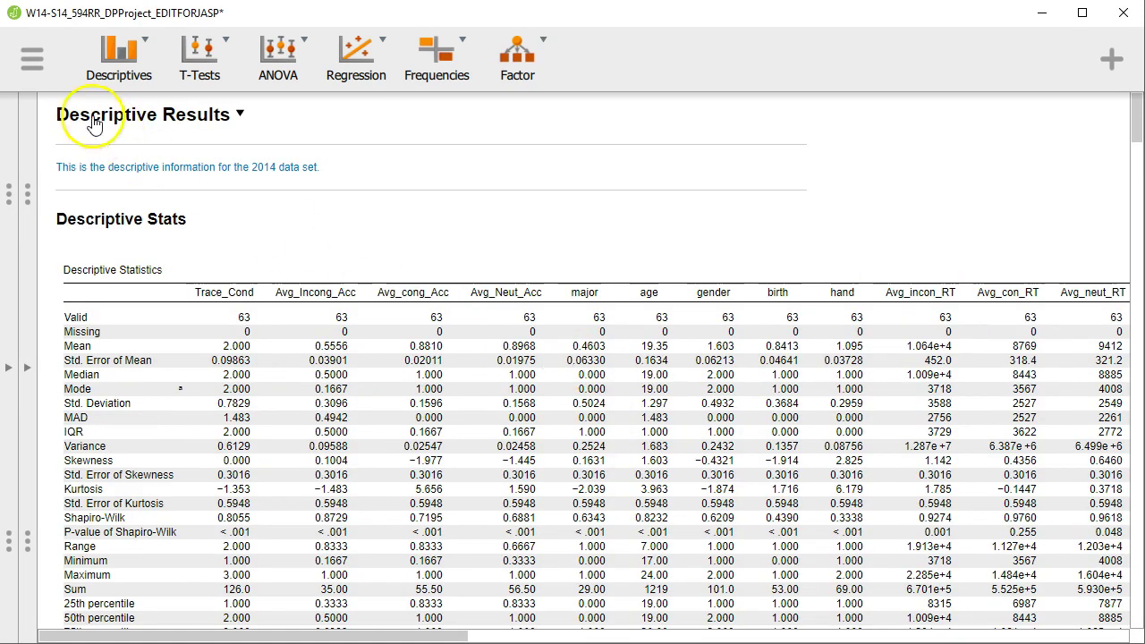
Step: Switch to Document2 in Word and scroll through the Descriptive Statistics table and Trace_Cond bar chart
key(alt+Tab)
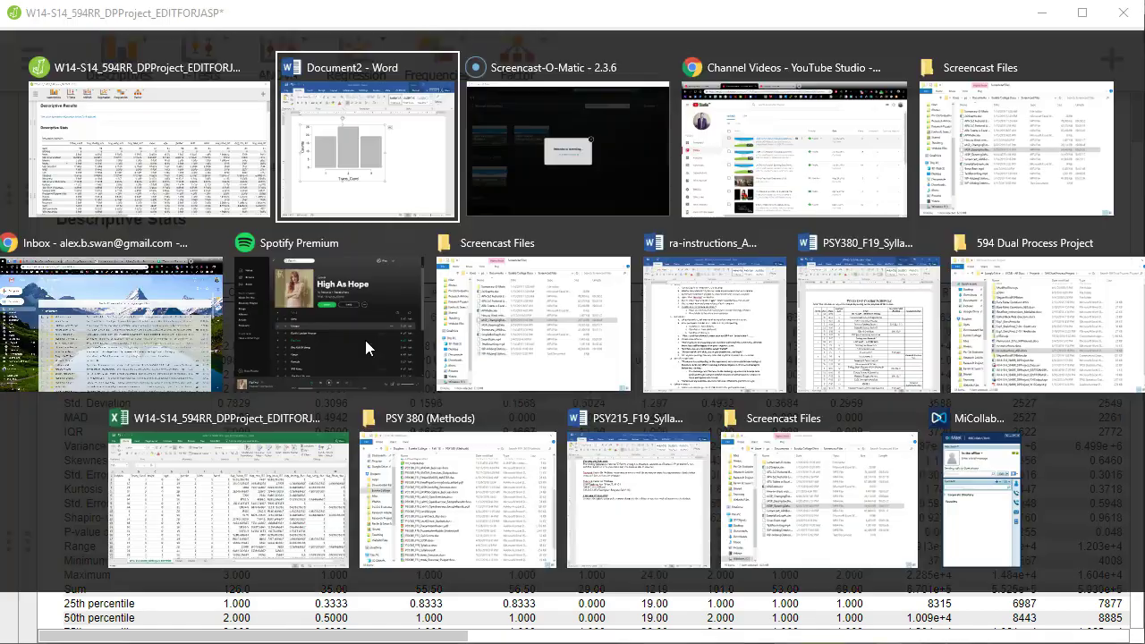
scroll(715, 409, up, 3)
scroll(688, 414, up, 5)
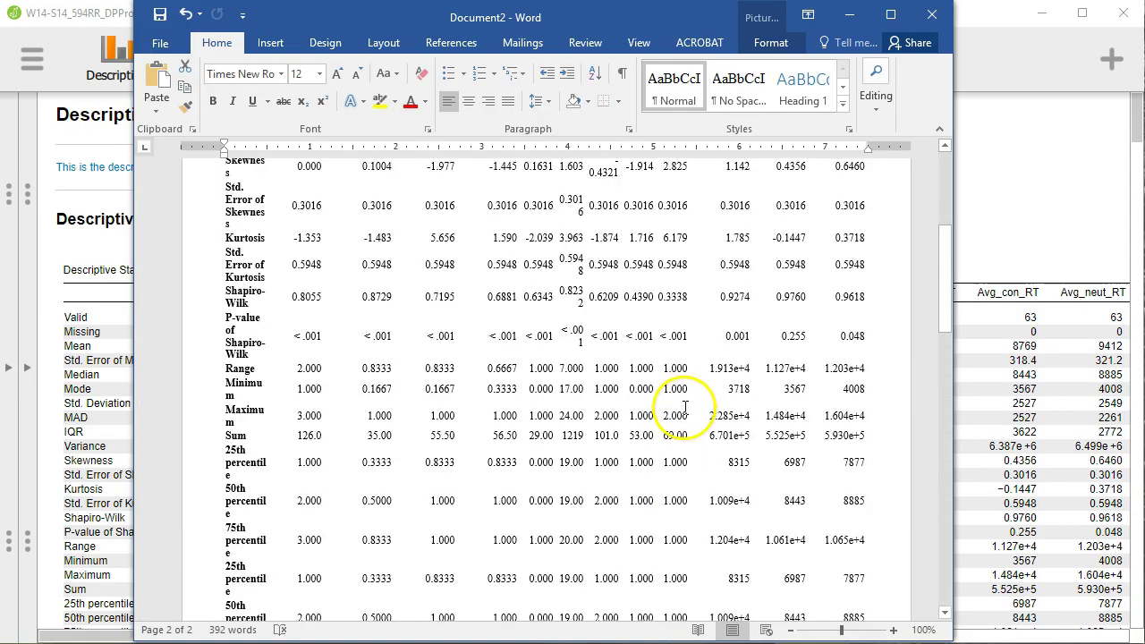
scroll(676, 421, up, 5)
scroll(677, 447, up, 1)
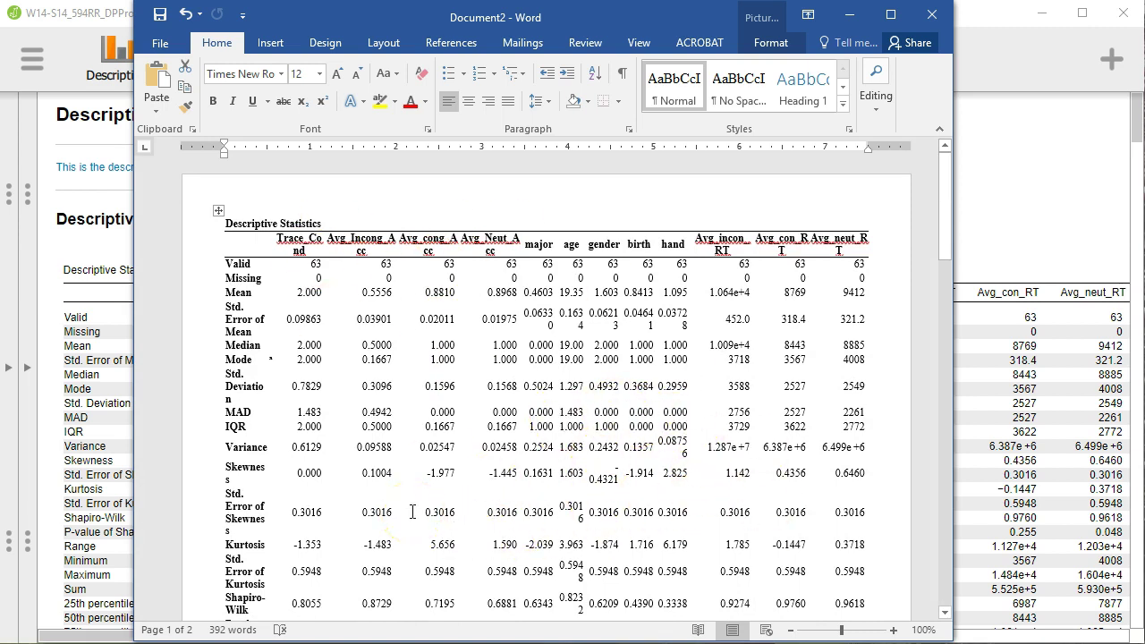
scroll(608, 407, down, 3)
scroll(580, 407, down, 7)
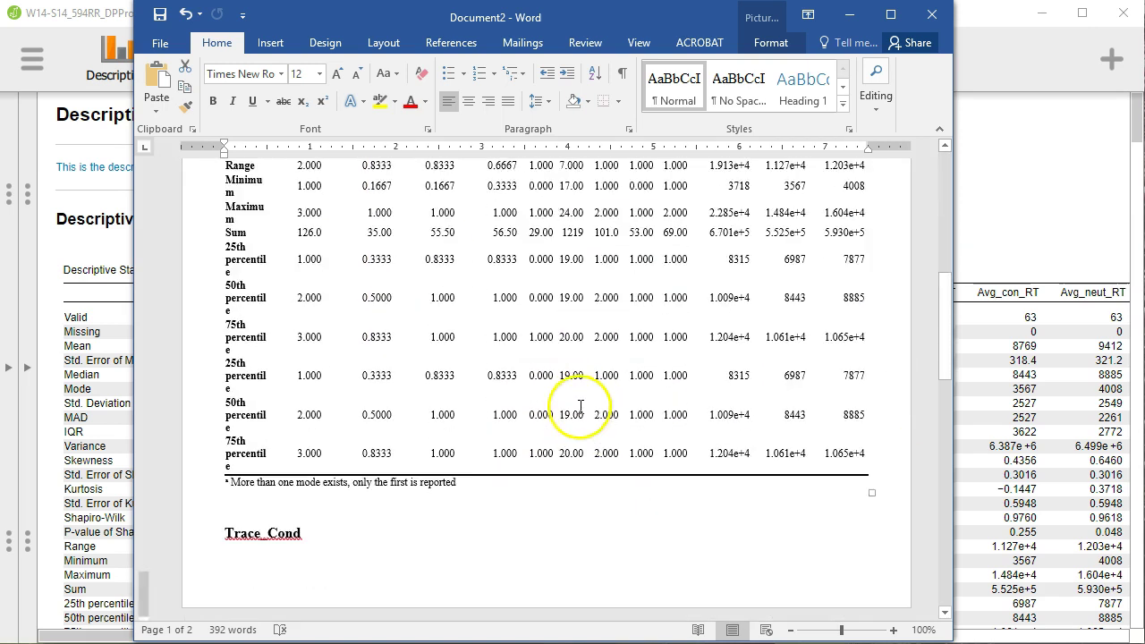
scroll(580, 406, down, 10)
Step: Return to the top of the document and select inside the pasted statistics table
scroll(593, 374, up, 4)
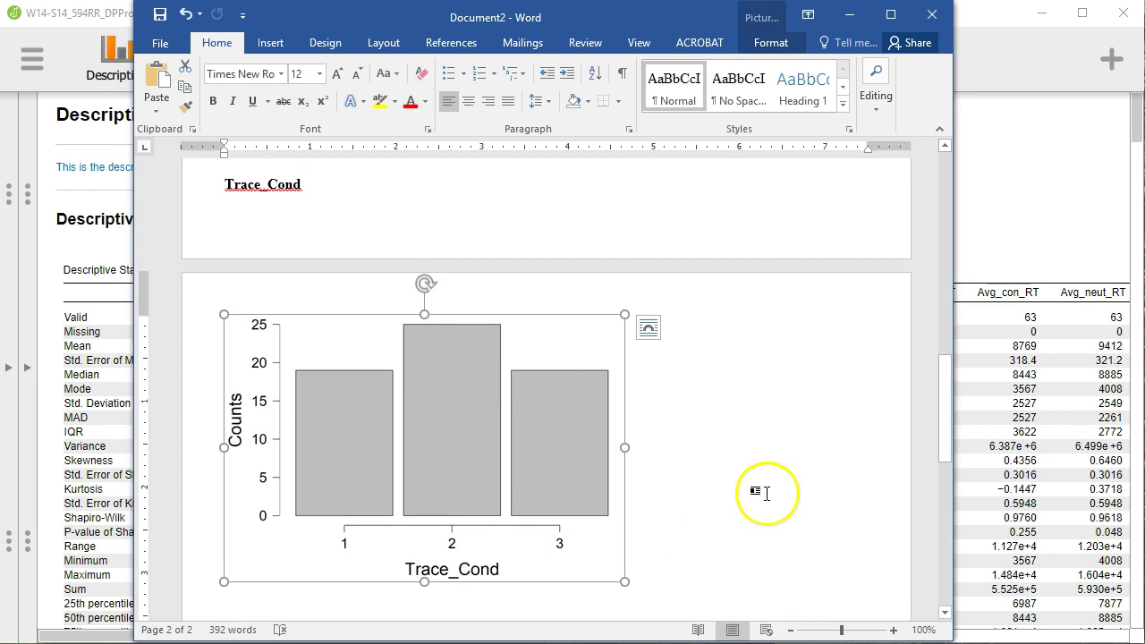
scroll(766, 537, up, 1)
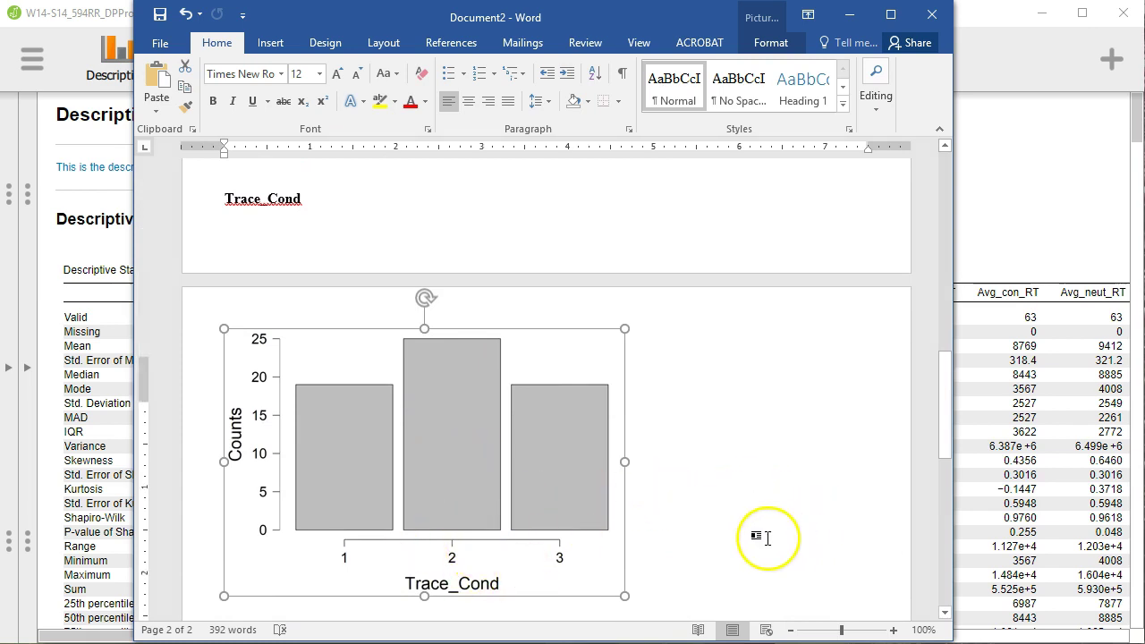
scroll(767, 537, up, 5)
scroll(760, 537, up, 10)
scroll(751, 541, up, 2)
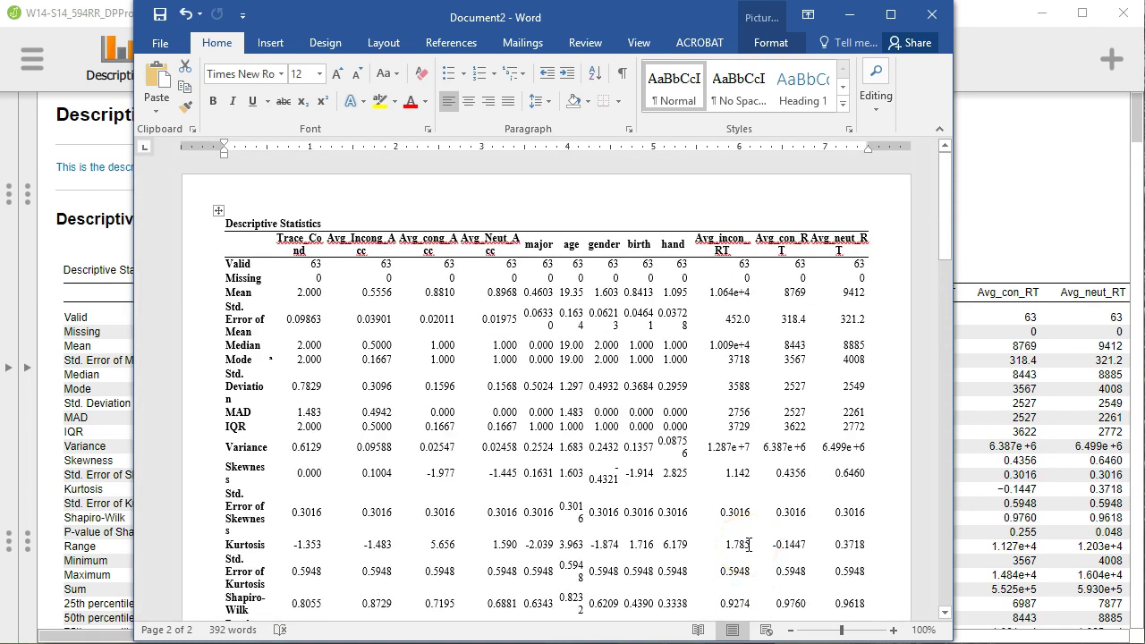
click(612, 504)
Step: Bring JASP back to the front, showing the Descriptive Statistics table
key(alt+Tab)
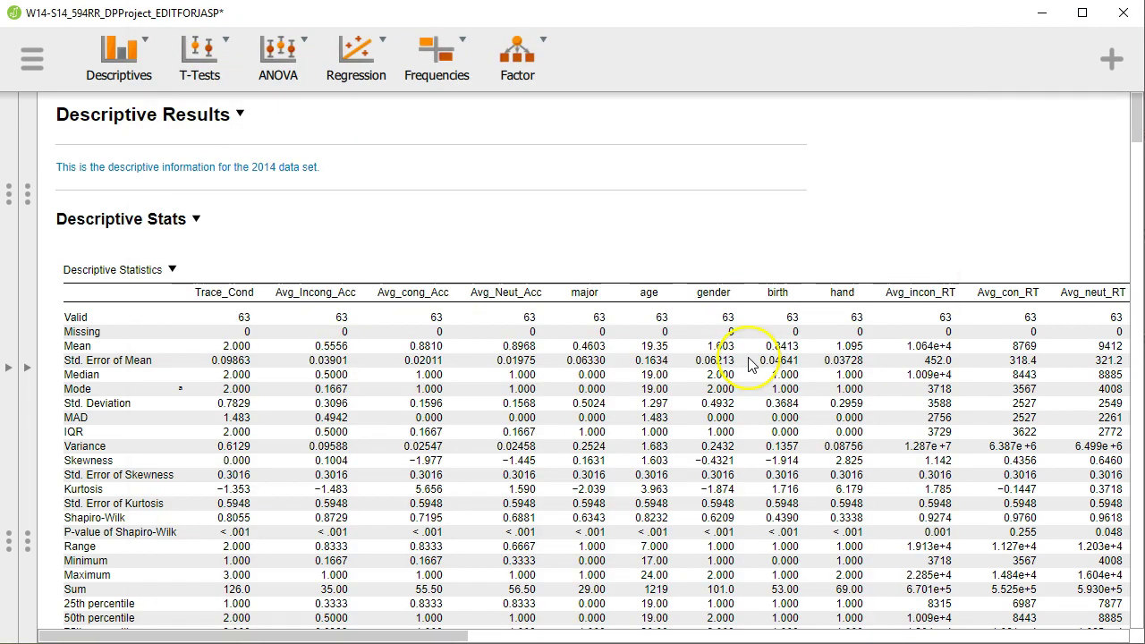